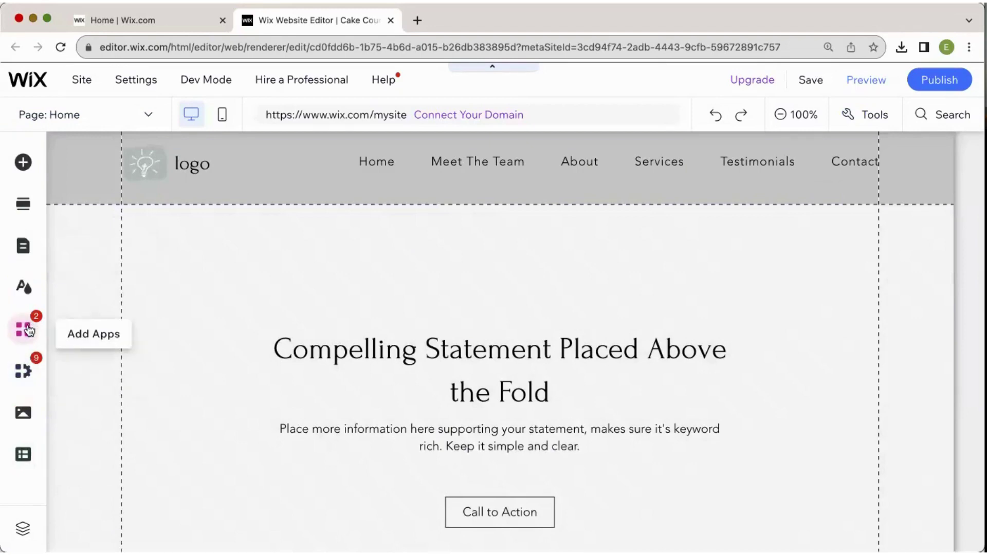
Search the Wix App Market for "online programs" and open the Wix Online Programs app.
left_click(29, 330)
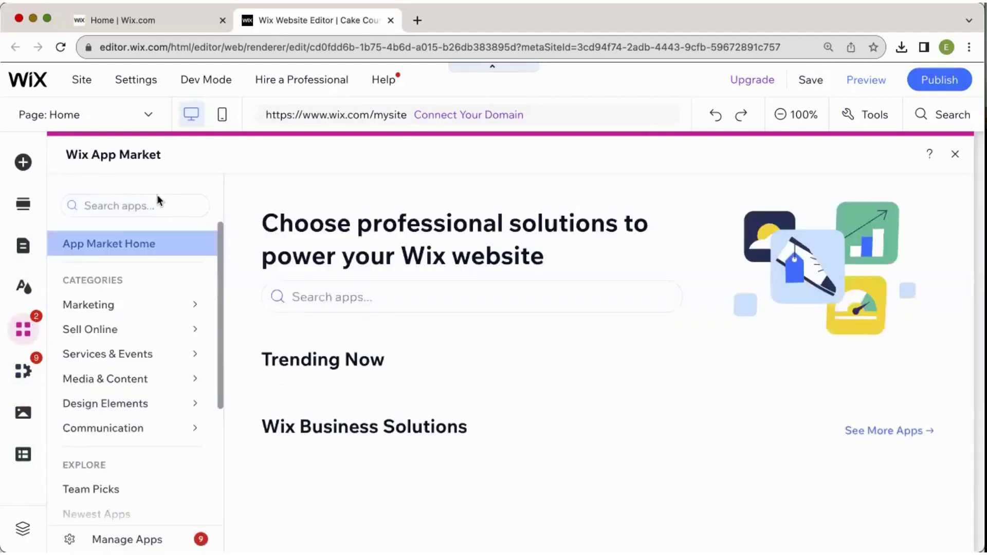
left_click(158, 205)
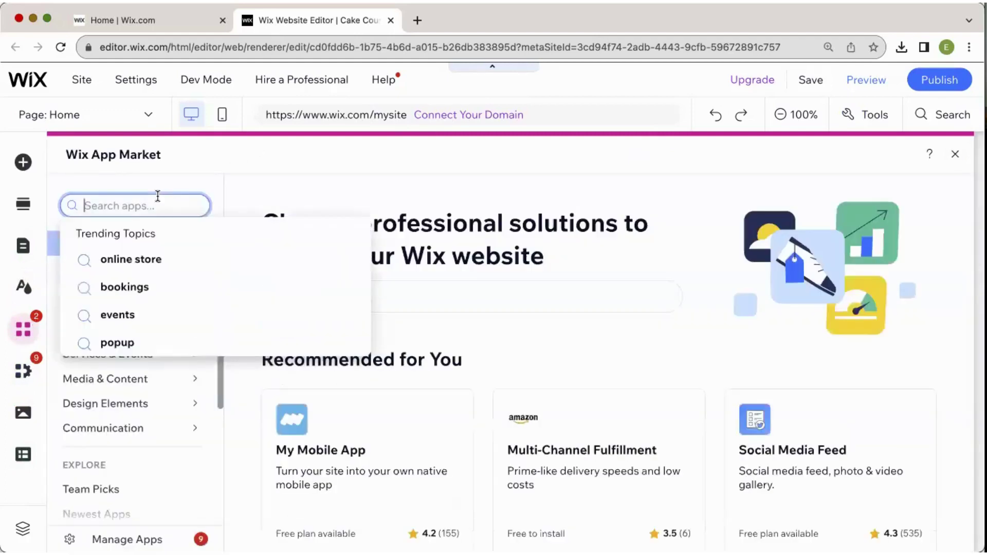
type("online p")
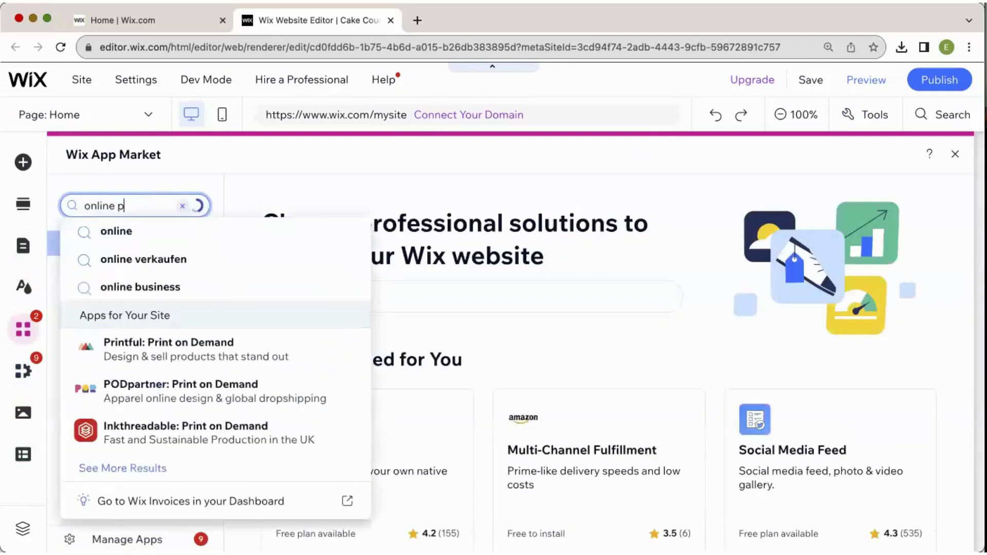
type("rogram")
key("BackSpace")
key("BackSpace")
type("rams")
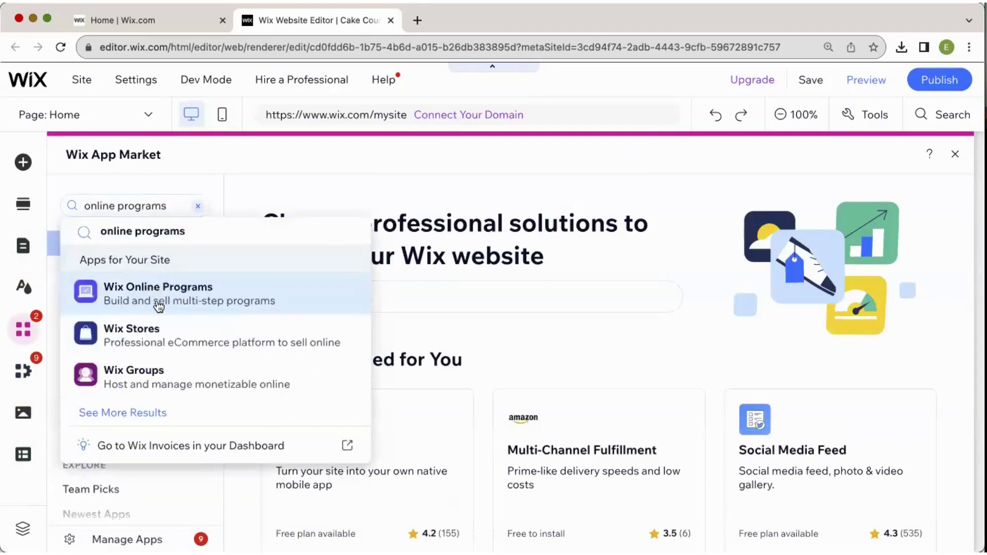
left_click(158, 303)
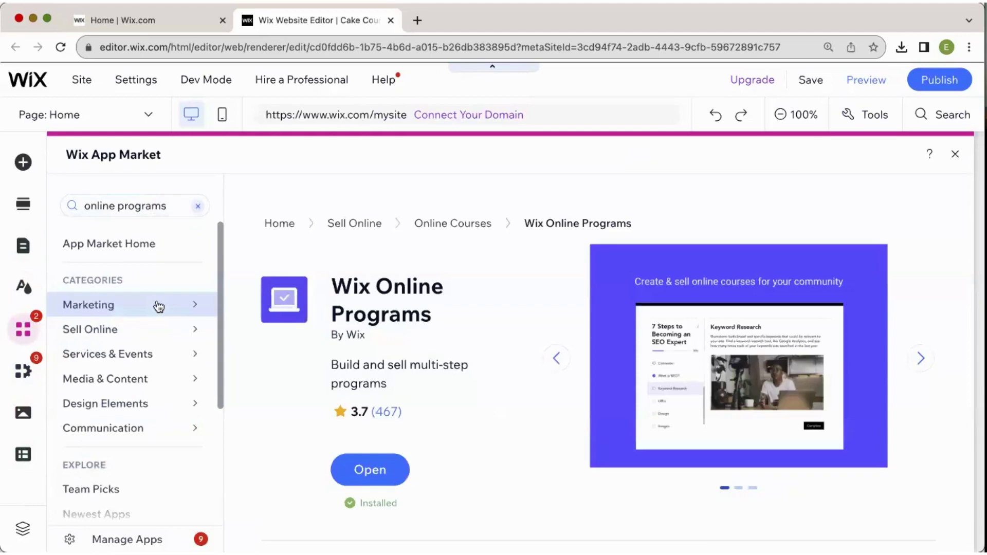
left_click(362, 480)
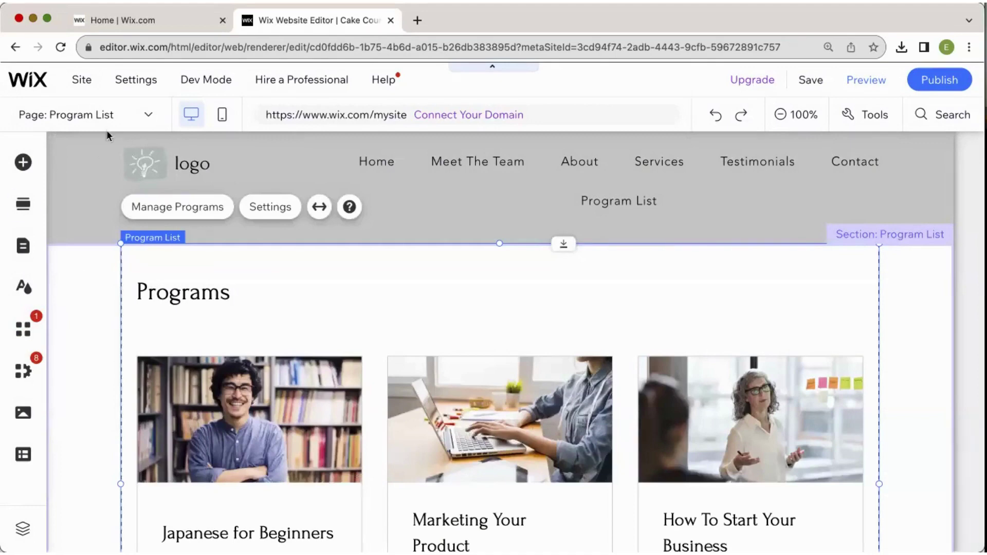
Open page management from the Program List page and look through the entries in the site menu.
left_click(144, 121)
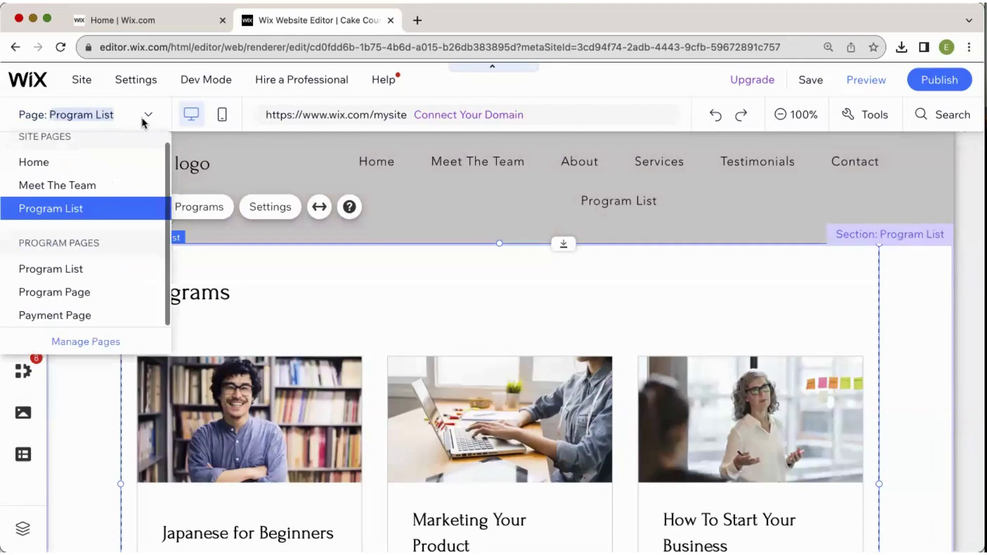
left_click(89, 343)
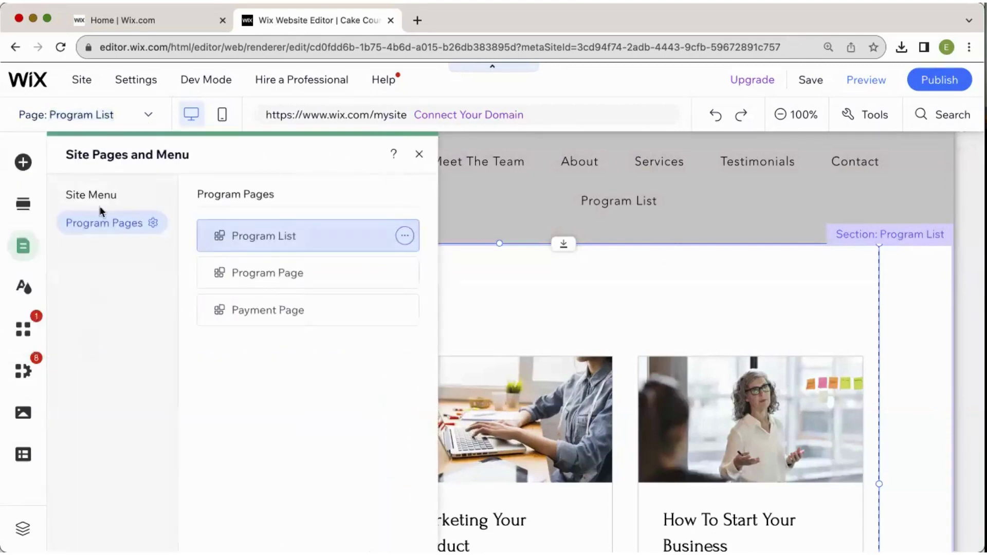
left_click(79, 195)
scroll(333, 227, "down", 3)
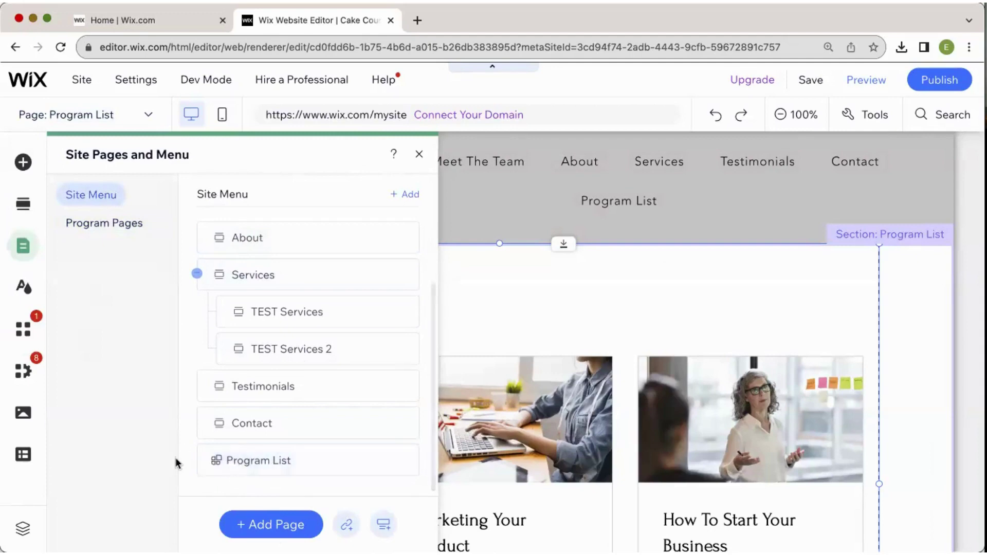
View the Program Page, Payment Page and Program List under Program Pages, ending on Program List with page management closed.
left_click(122, 225)
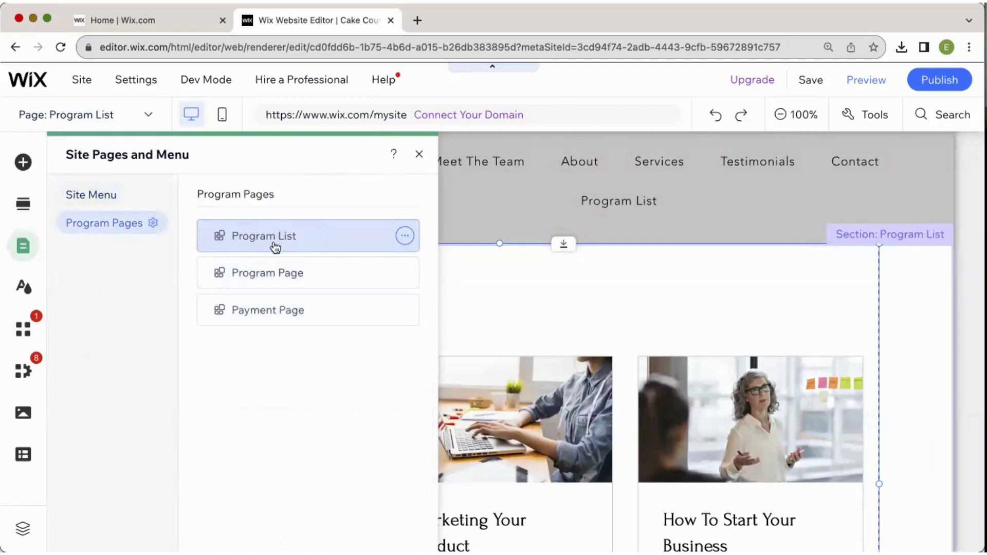
left_click(291, 273)
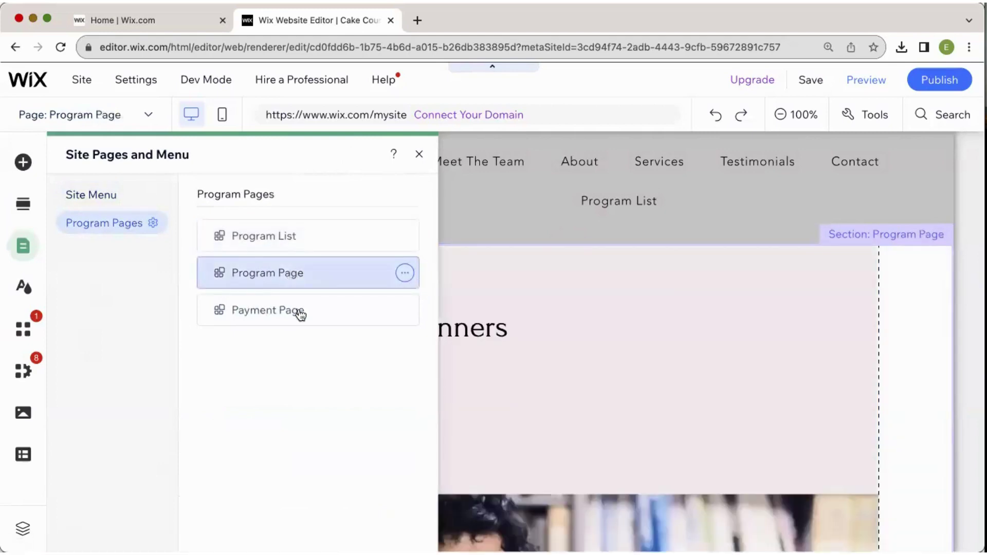
left_click(311, 322)
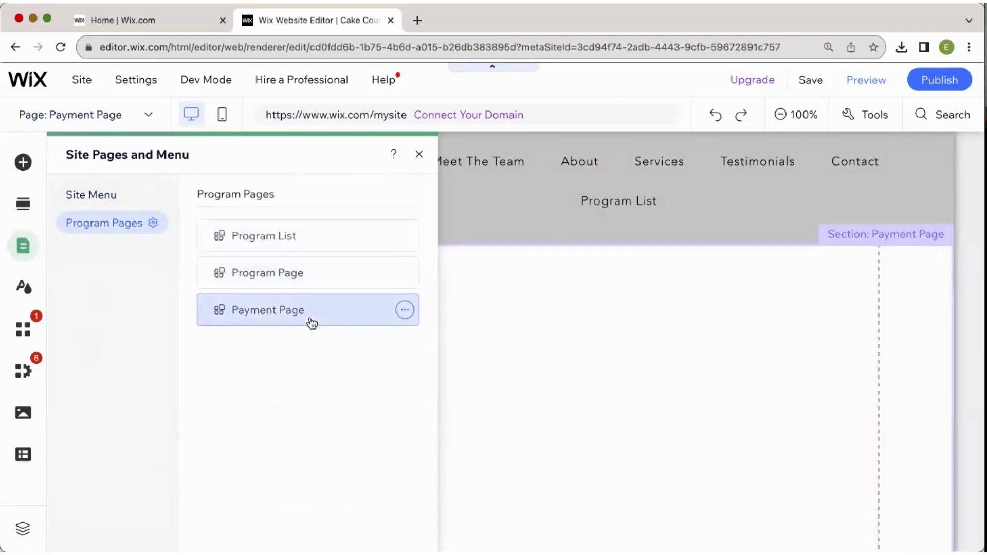
left_click(309, 242)
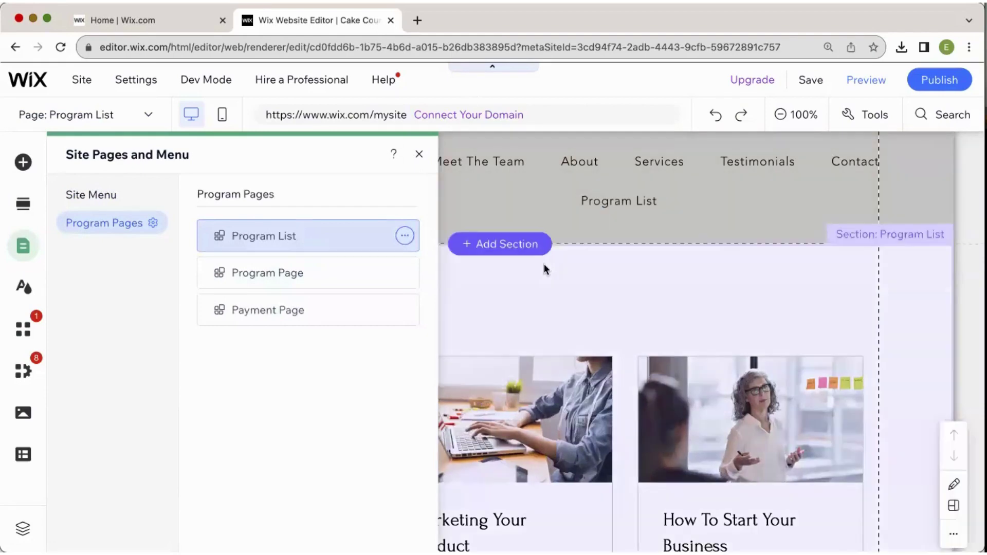
left_click(544, 263)
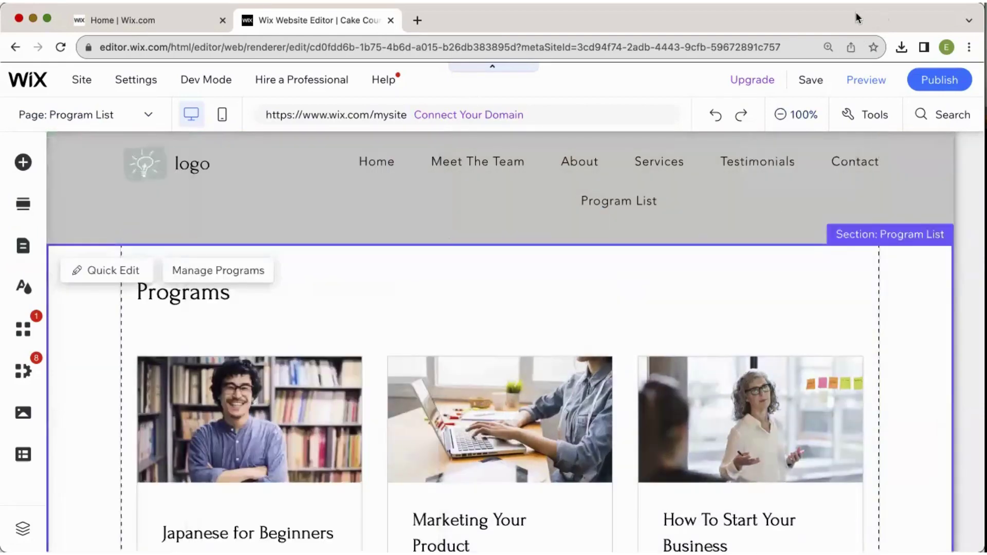
Examine the Program List page, including its menu entry in the header and the sample program cards.
scroll(754, 325, "down", 1)
scroll(754, 326, "up", 1)
left_click(609, 209)
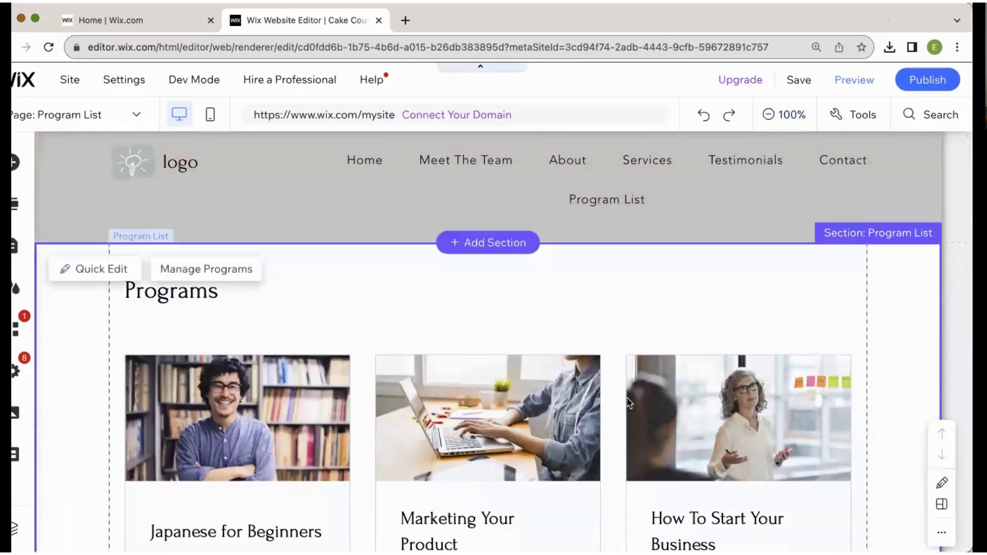
scroll(627, 400, "down", 4)
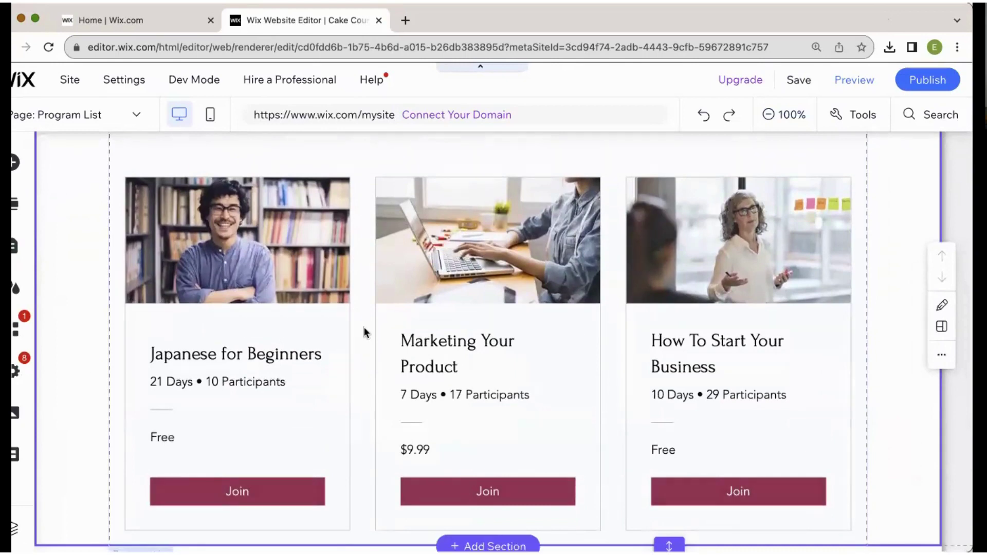
scroll(364, 330, "down", 3)
scroll(364, 333, "up", 4)
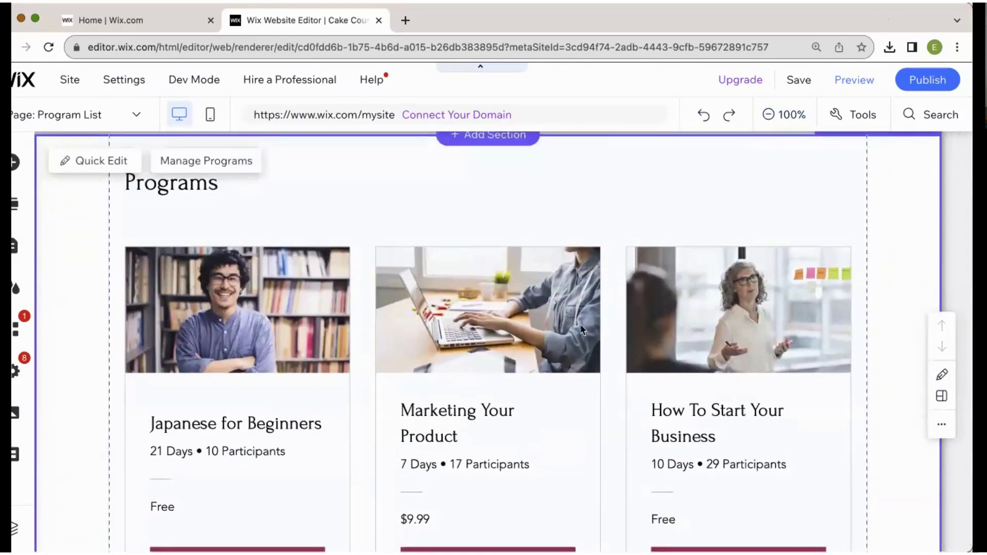
scroll(368, 303, "up", 2)
Switch to the Program Page and examine its title, image, About, Price and Share sections.
left_click(136, 114)
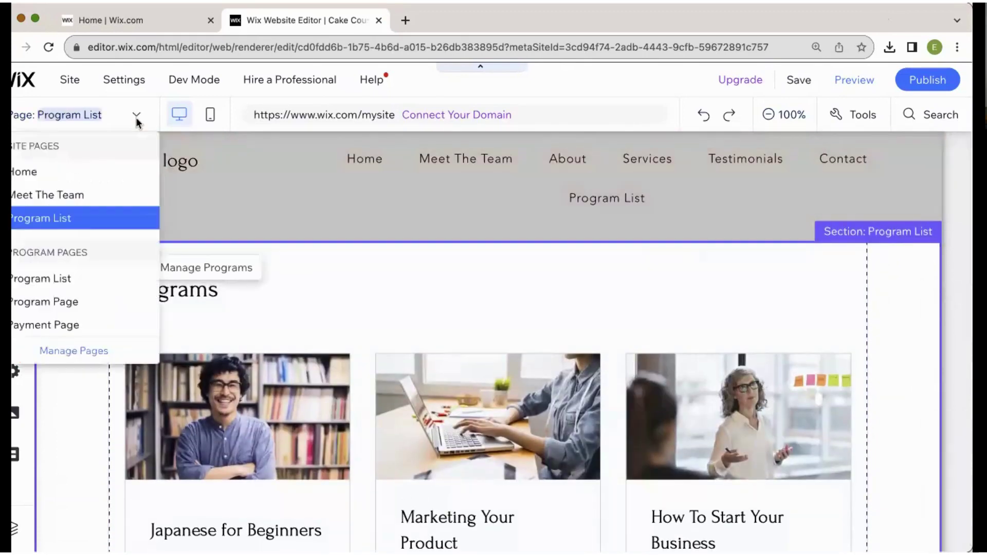
left_click(75, 302)
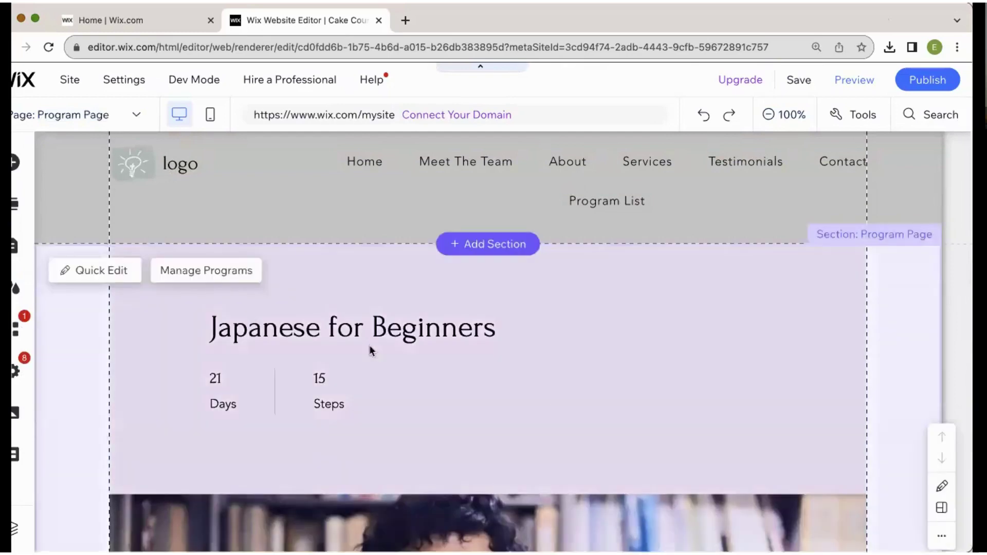
scroll(657, 415, "down", 5)
scroll(659, 416, "down", 10)
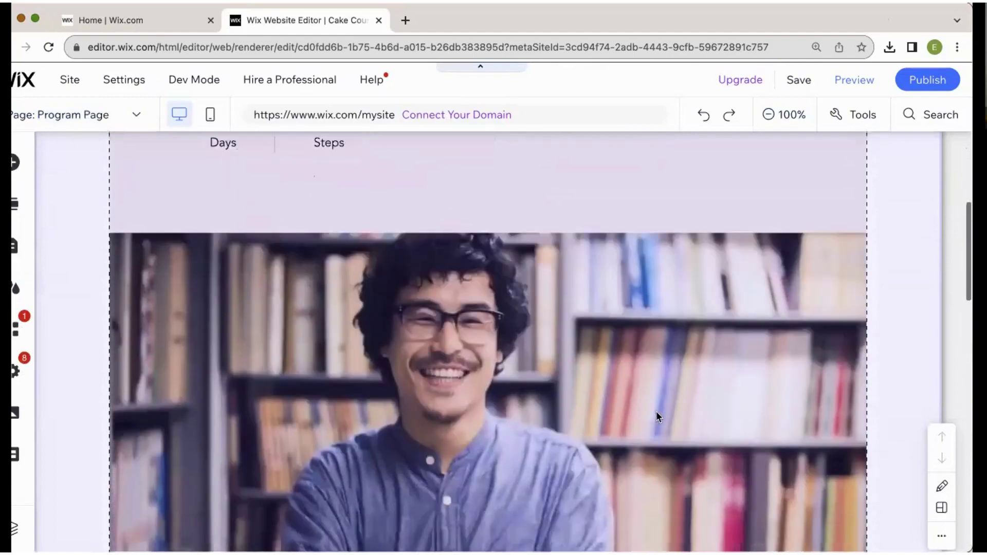
scroll(257, 406, "down", 6)
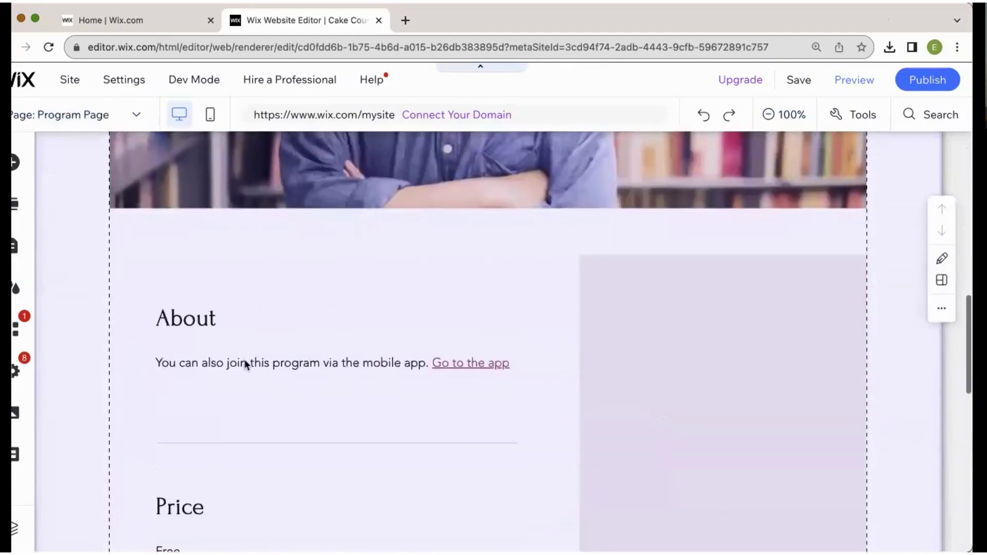
scroll(257, 409, "down", 4)
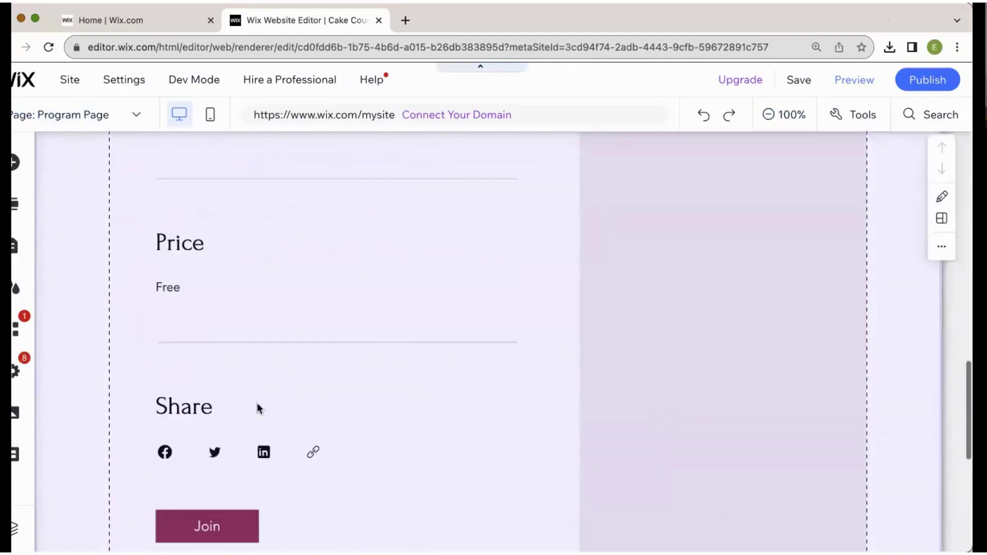
scroll(341, 427, "up", 6)
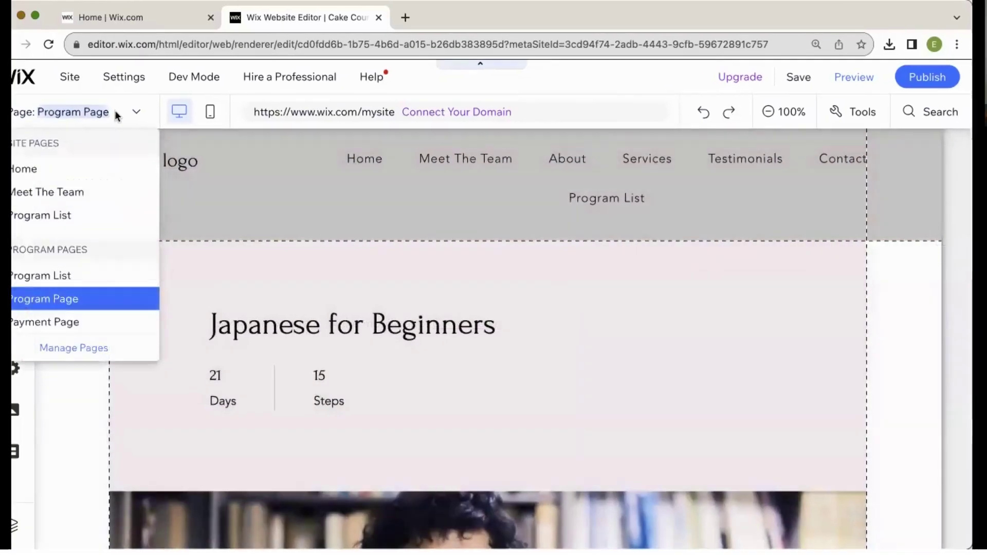
Look over the Payment Page and return to the Program List page.
left_click(60, 316)
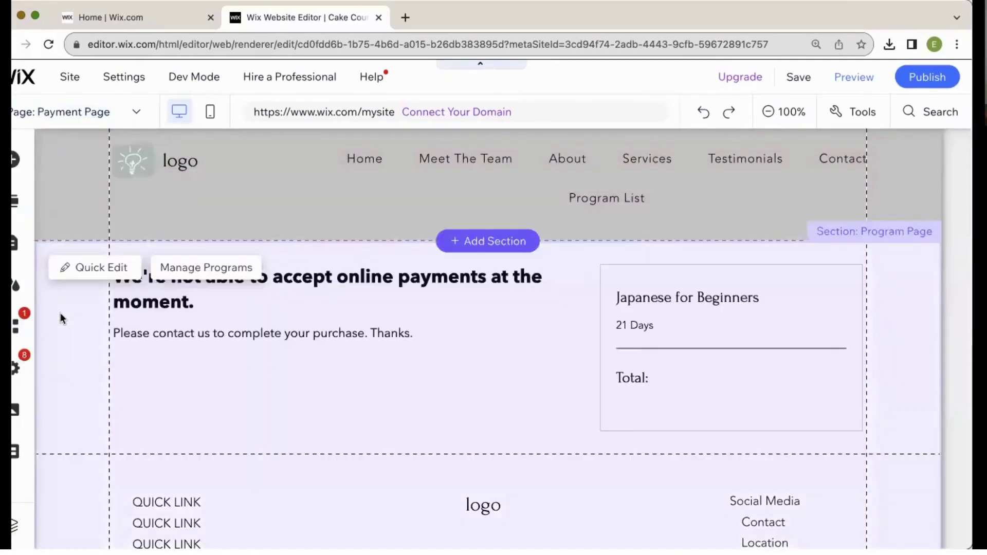
scroll(490, 332, "down", 1)
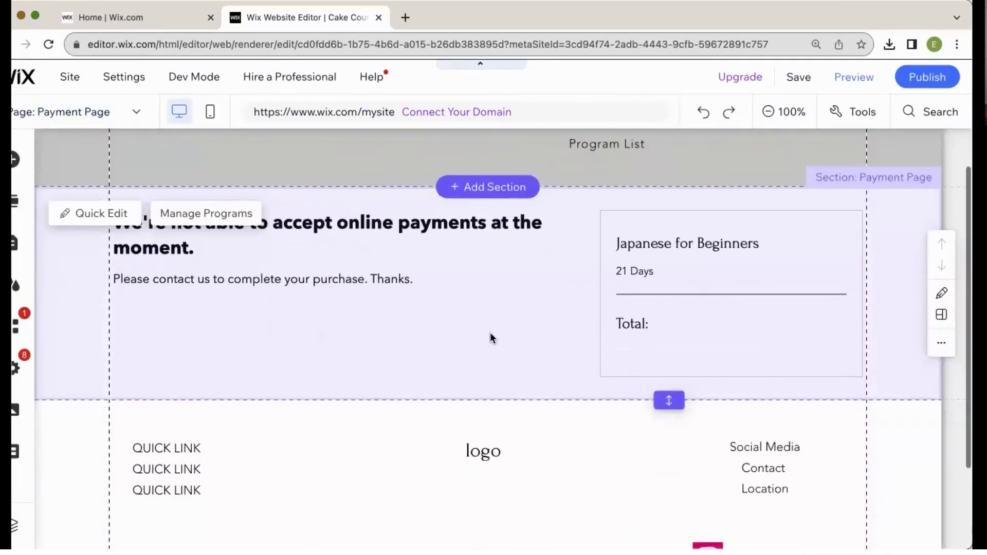
scroll(490, 332, "up", 1)
left_click(128, 117)
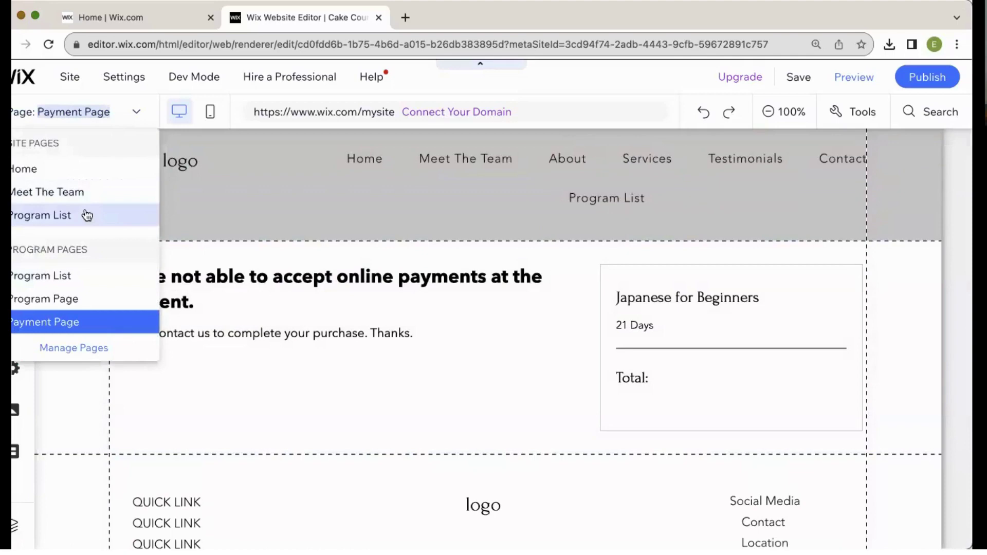
left_click(75, 273)
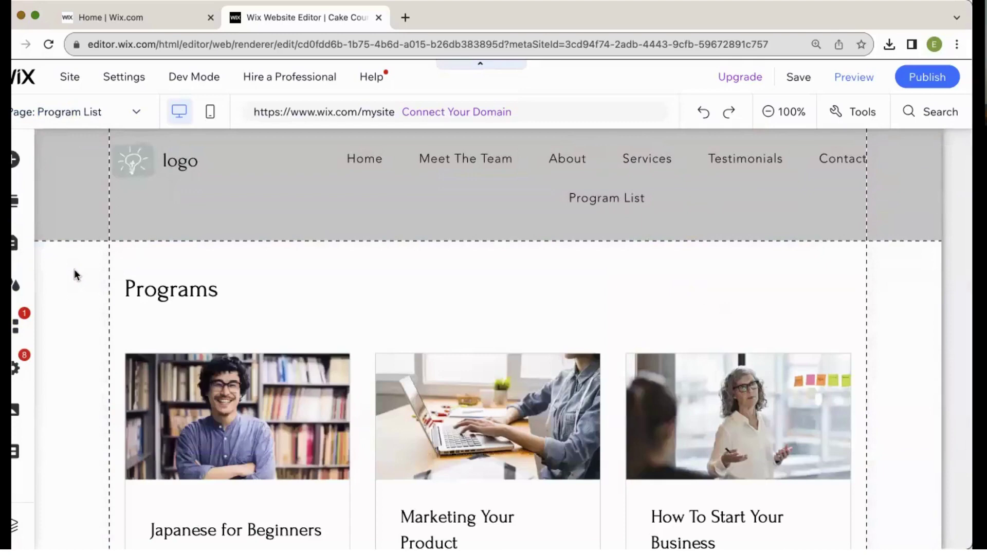
Hide the Program List page from the site menu through page management.
left_click(136, 111)
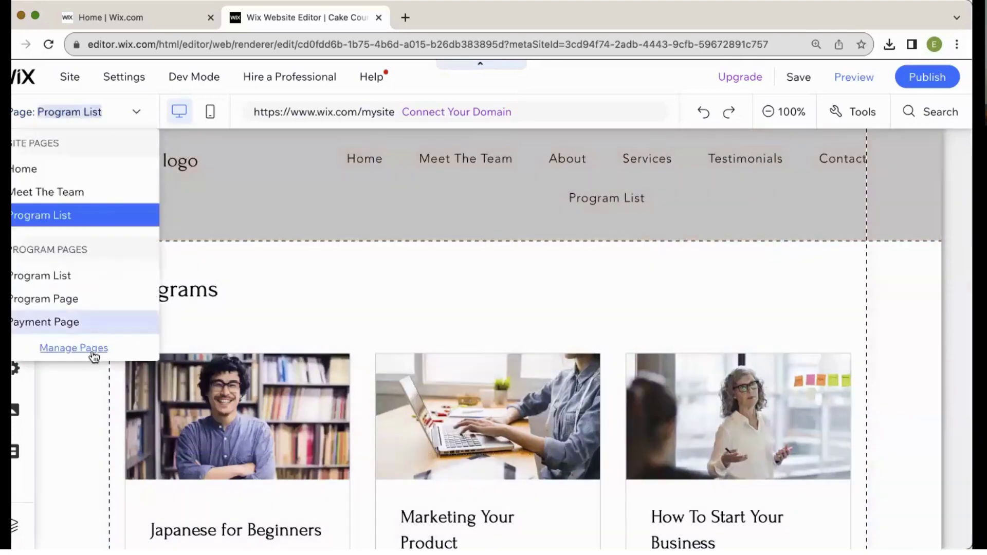
left_click(74, 348)
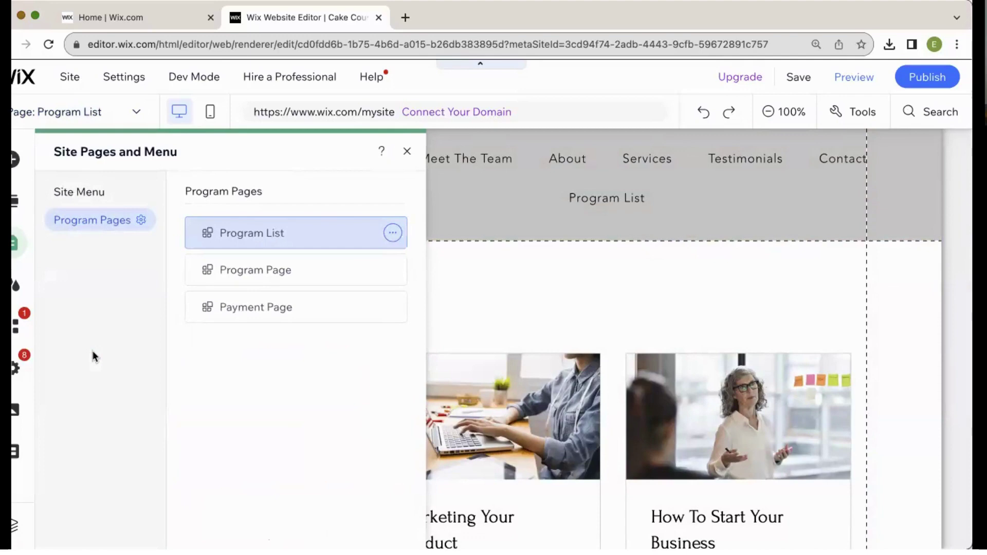
left_click(640, 184)
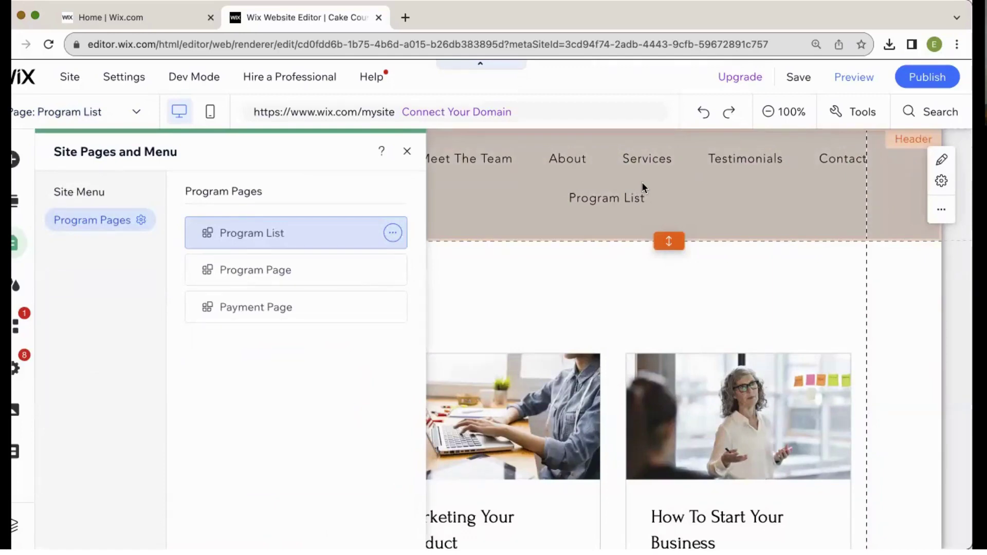
left_click(392, 234)
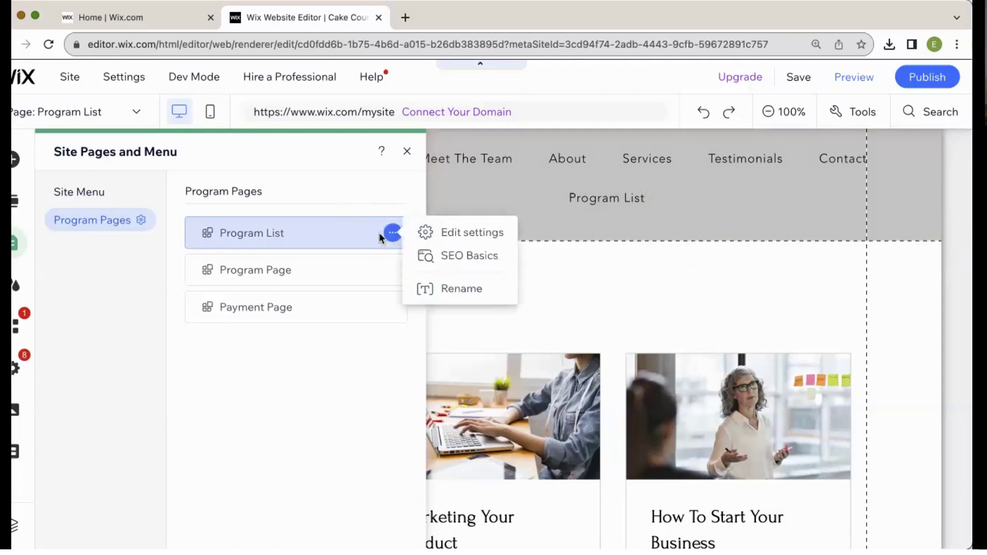
left_click(66, 193)
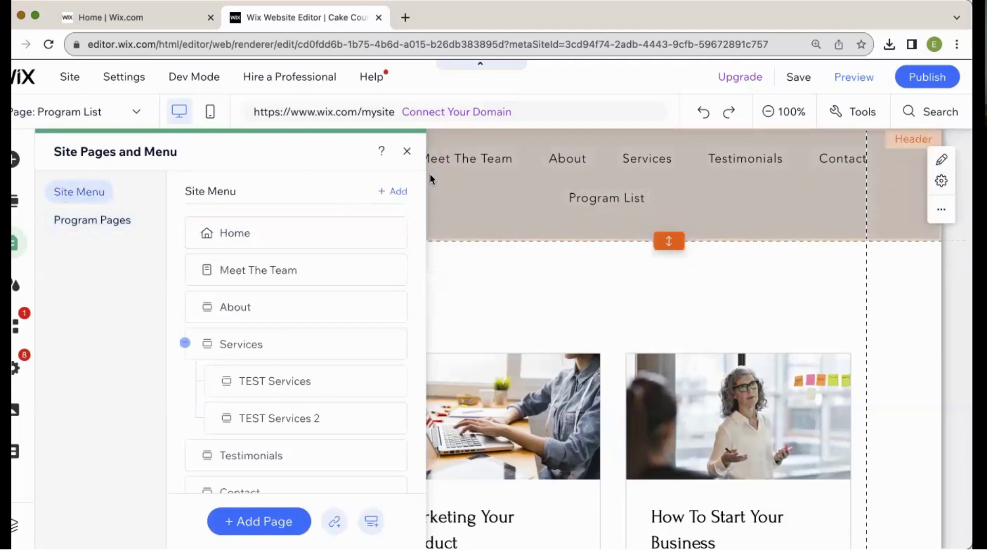
scroll(298, 267, "down", 2)
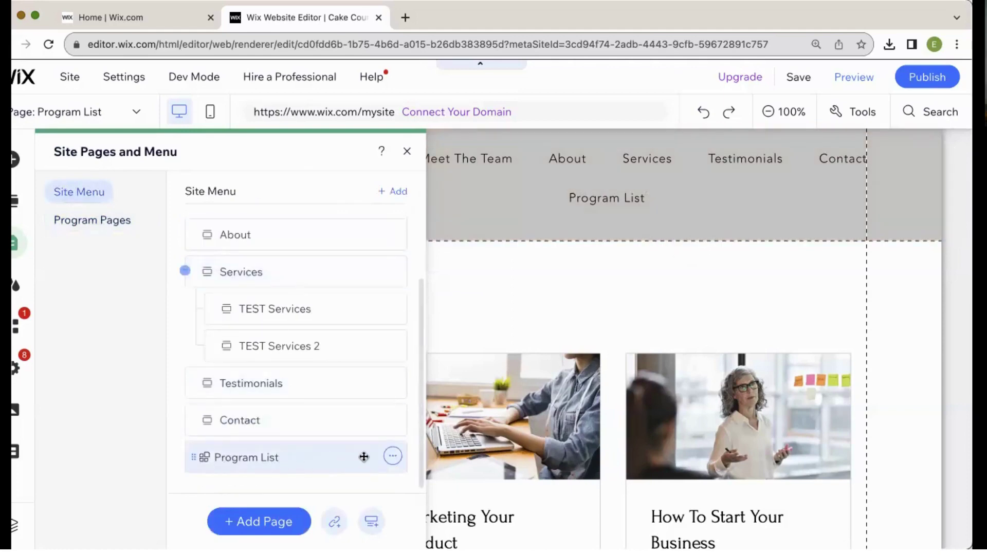
left_click(394, 457)
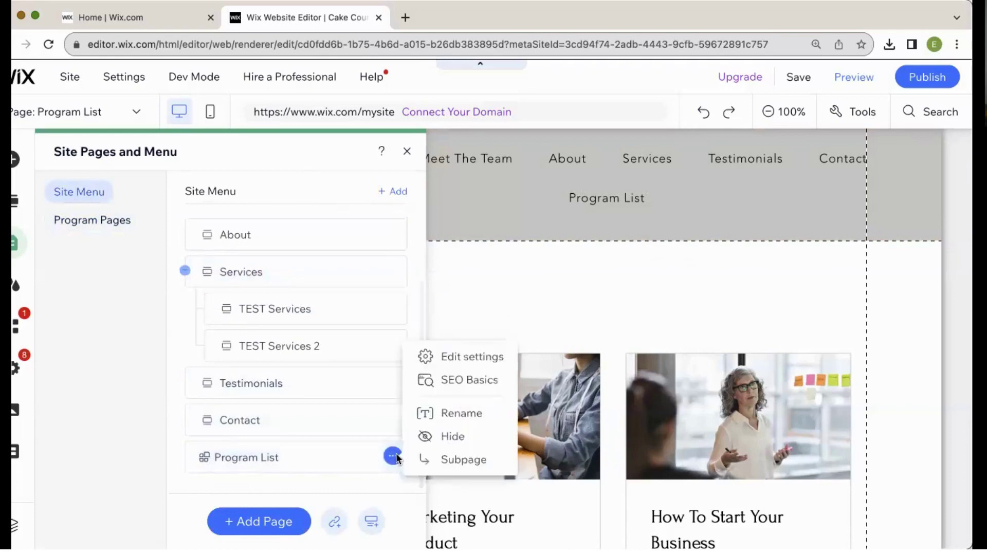
left_click(451, 437)
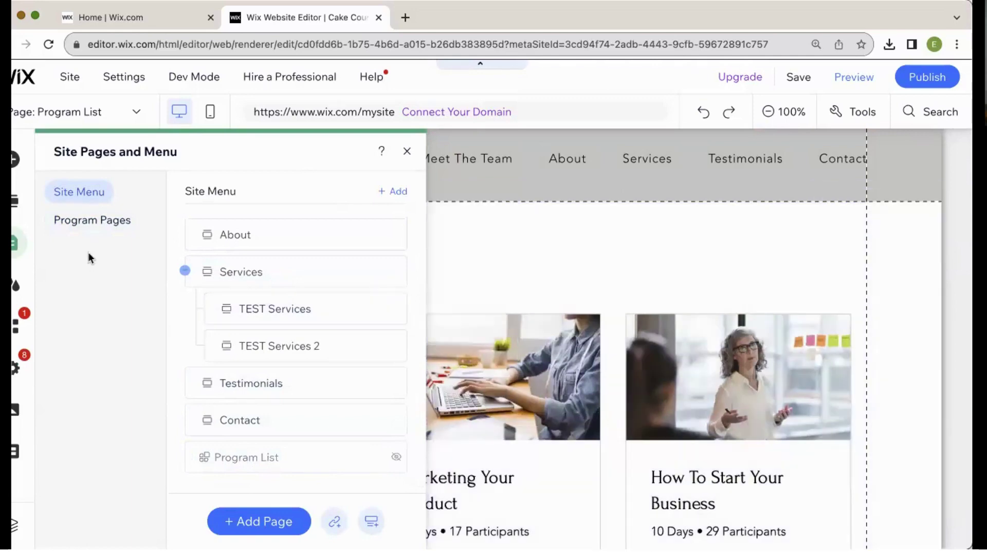
Open the page settings of the Program List page from the program pages, with its menu name ready for editing.
left_click(117, 222)
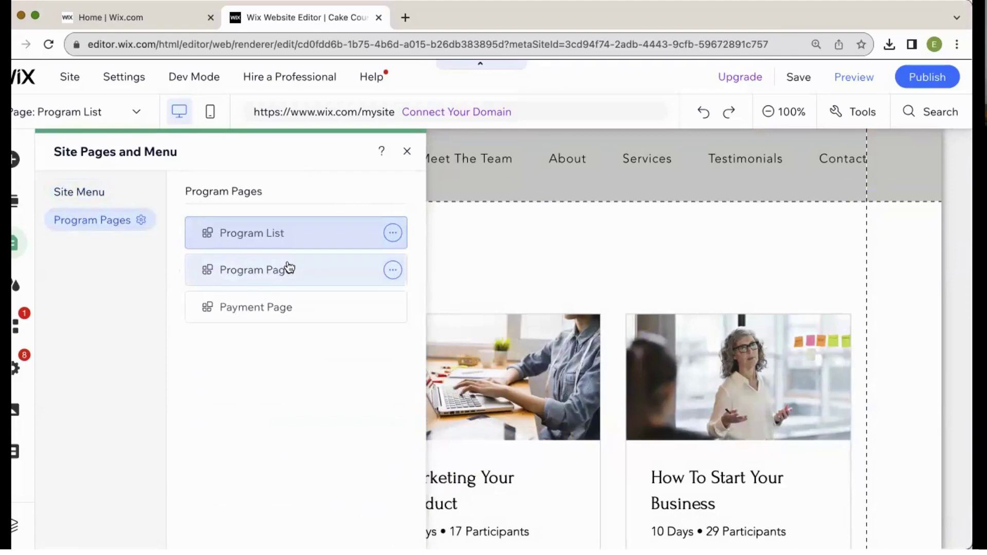
left_click(392, 233)
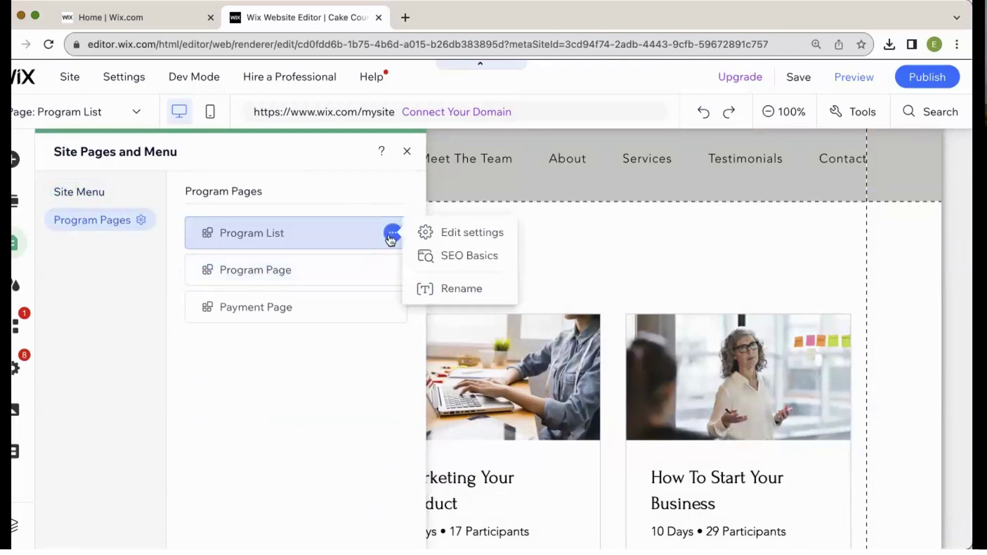
left_click(443, 235)
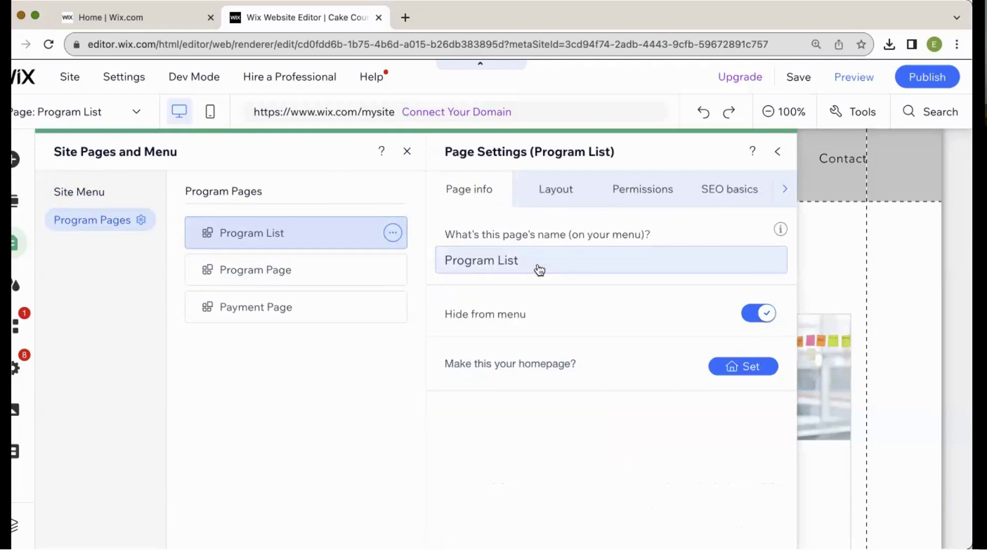
left_click(513, 261)
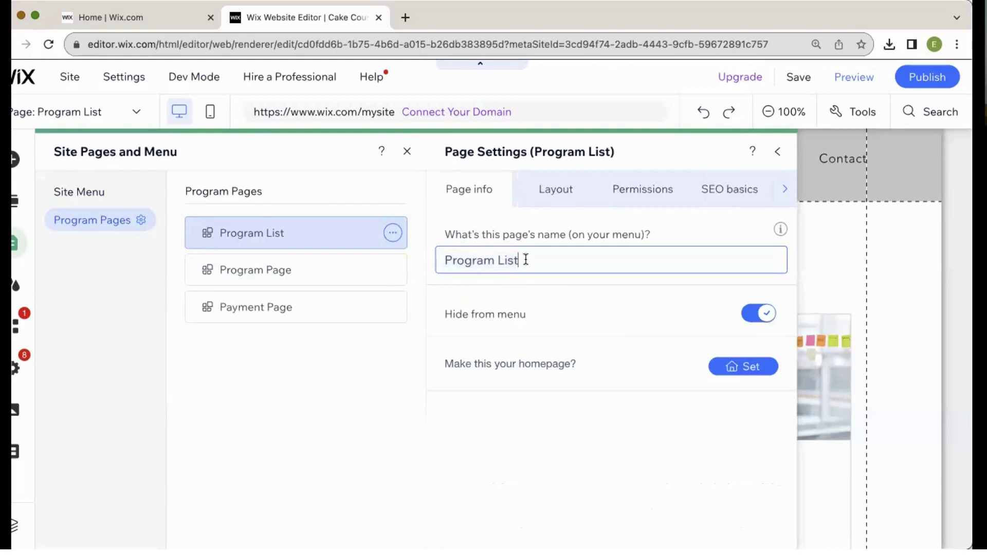
triple_click(525, 260)
type("Course LIst")
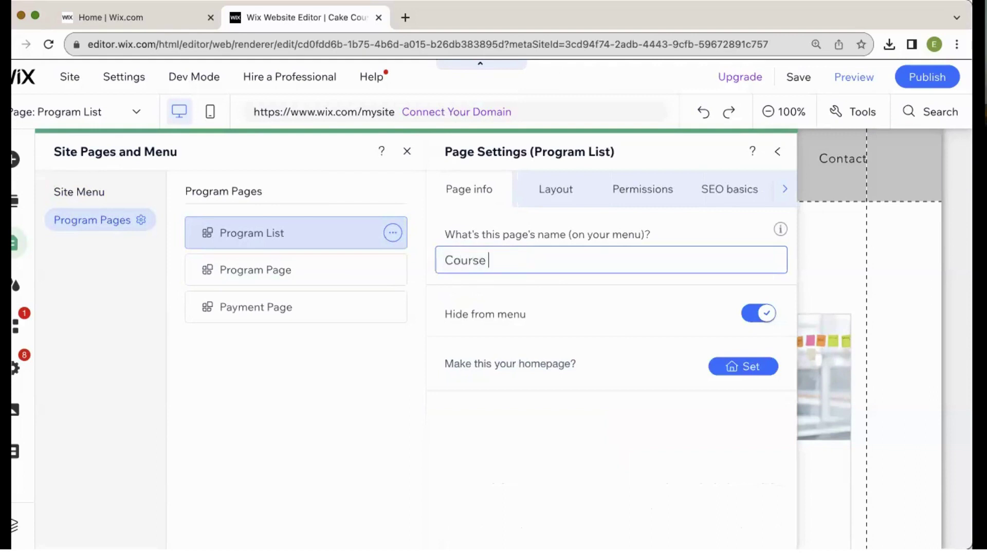
key("BackSpace")
key("BackSpace")
key("BackSpace")
type("ist")
triple_click(442, 259)
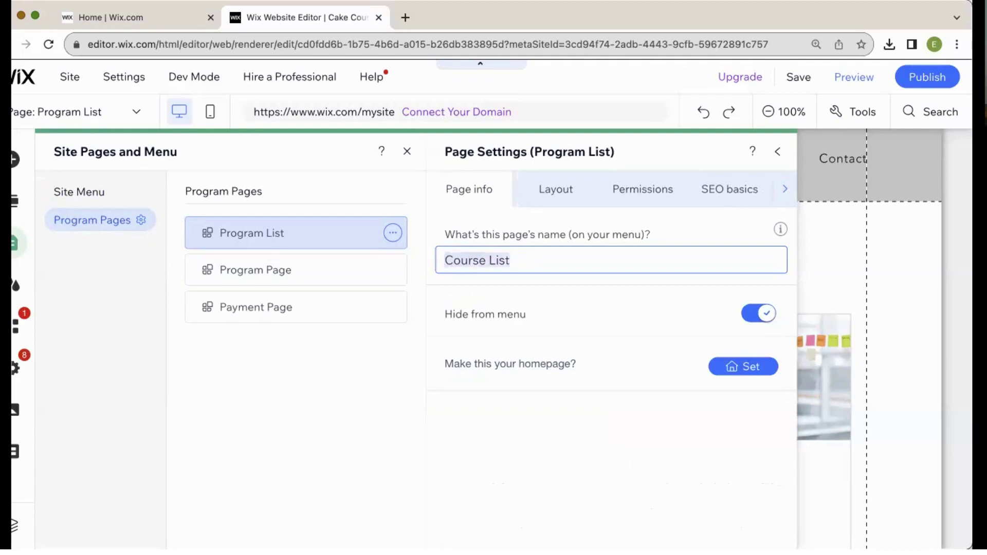
type("All Onlione")
key("BackSpace")
key("BackSpace")
key("BackSpace")
key("BackSpace")
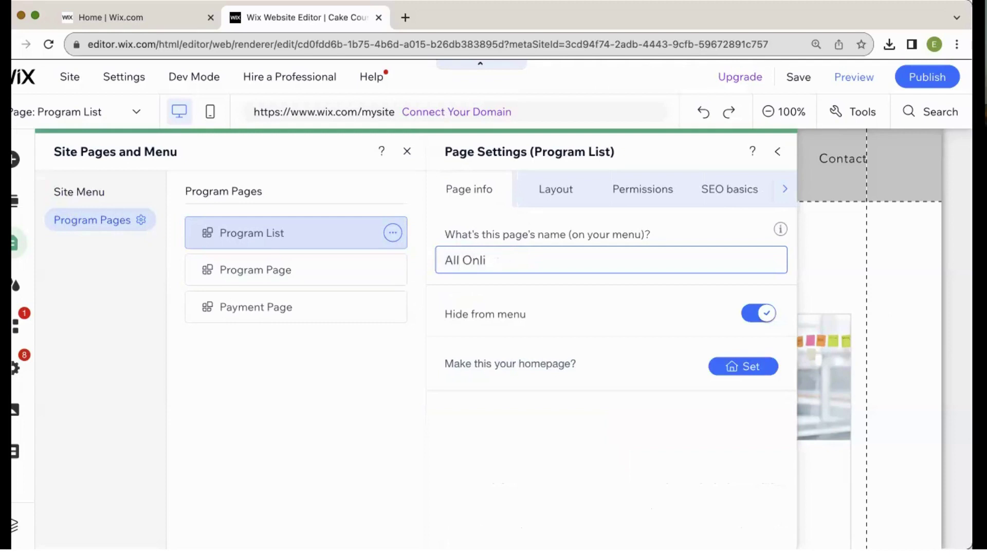
type("ne Coursea")
Rename the Program List page as Course Library and look over its SEO basics.
key("super+a")
type("Course Library")
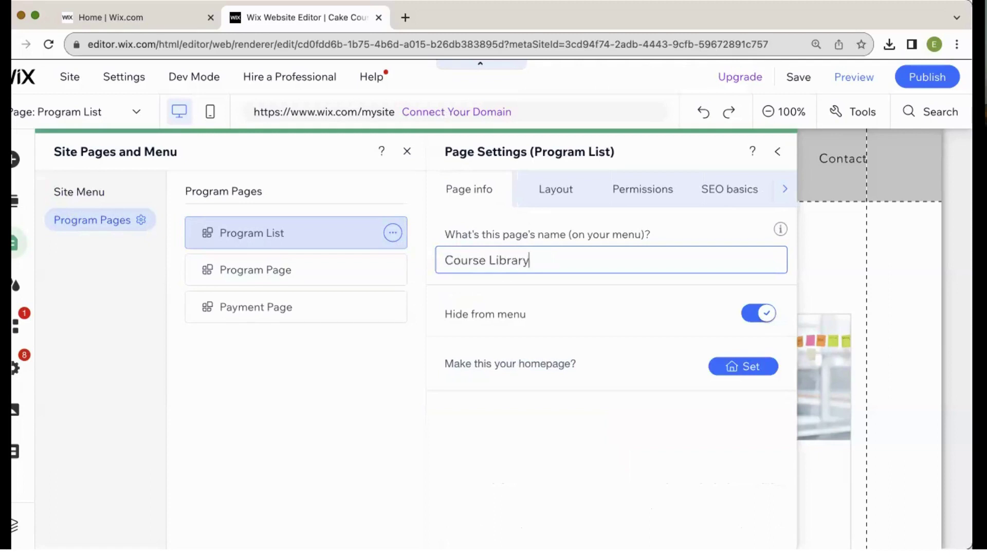
left_click(730, 201)
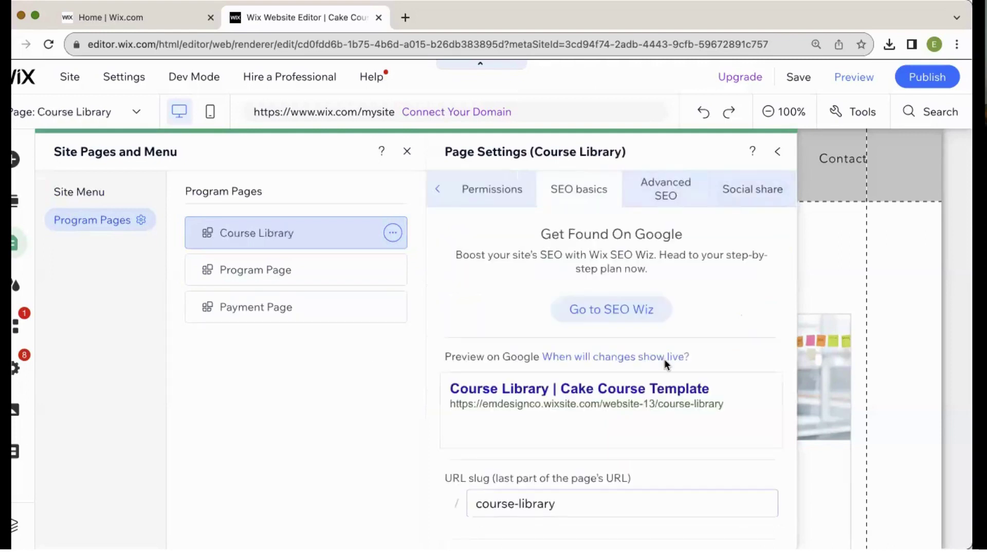
scroll(665, 359, "down", 3)
scroll(664, 359, "down", 2)
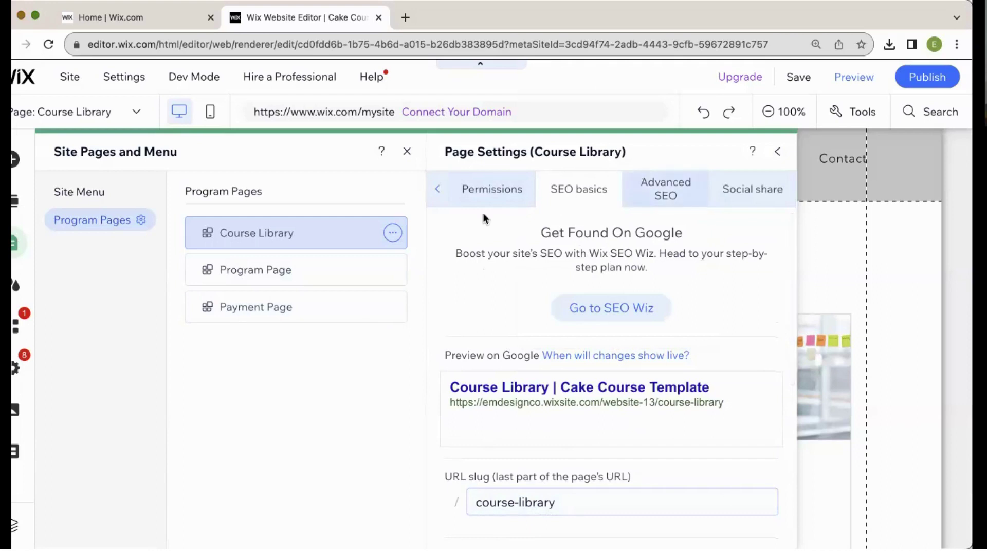
Rename the Program Page as Course Overview in its page settings.
left_click(394, 271)
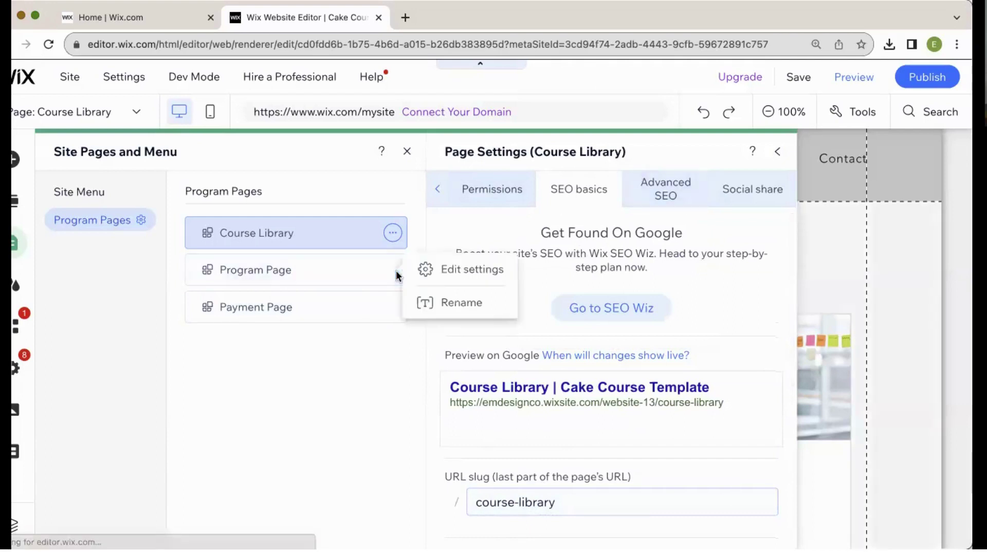
left_click(446, 274)
left_click(530, 260)
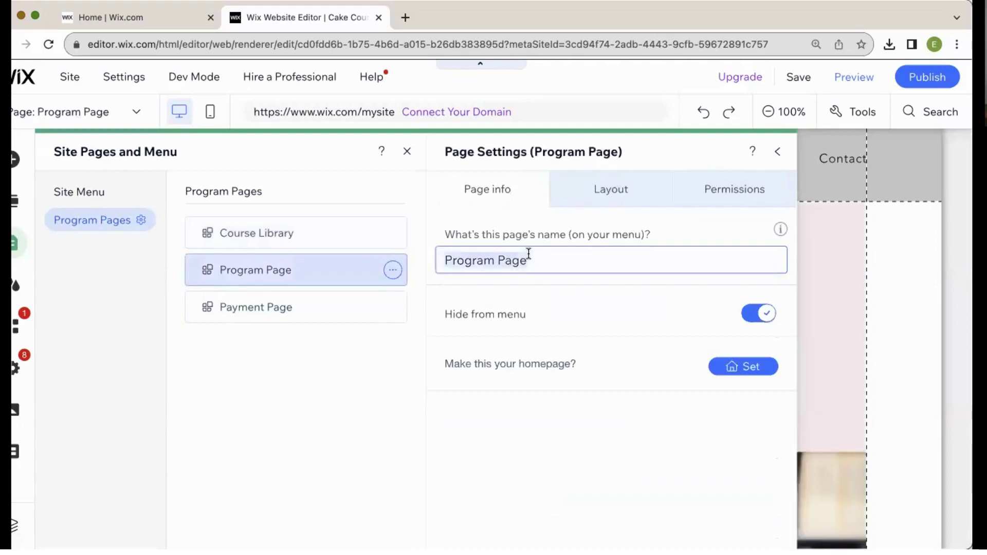
type("Cou")
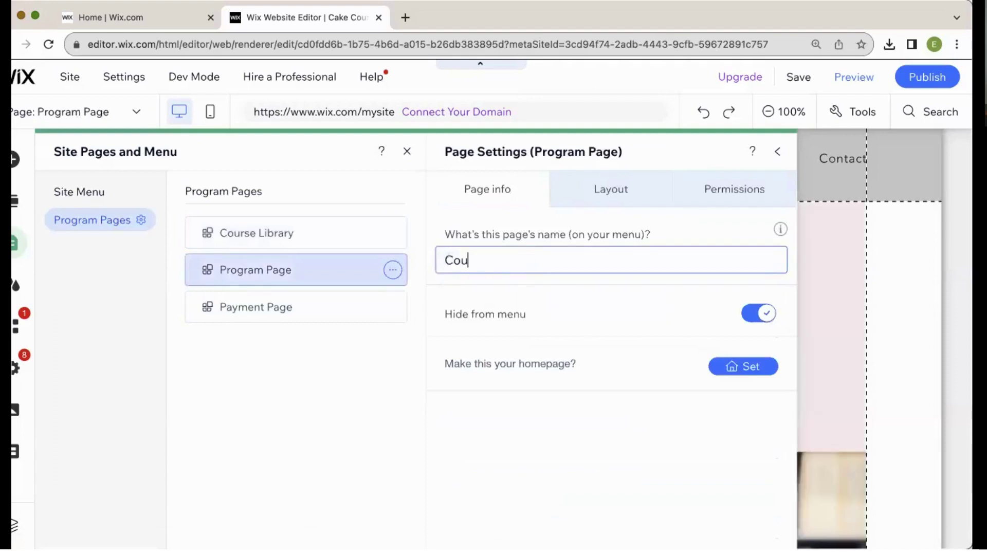
type("rse Overview")
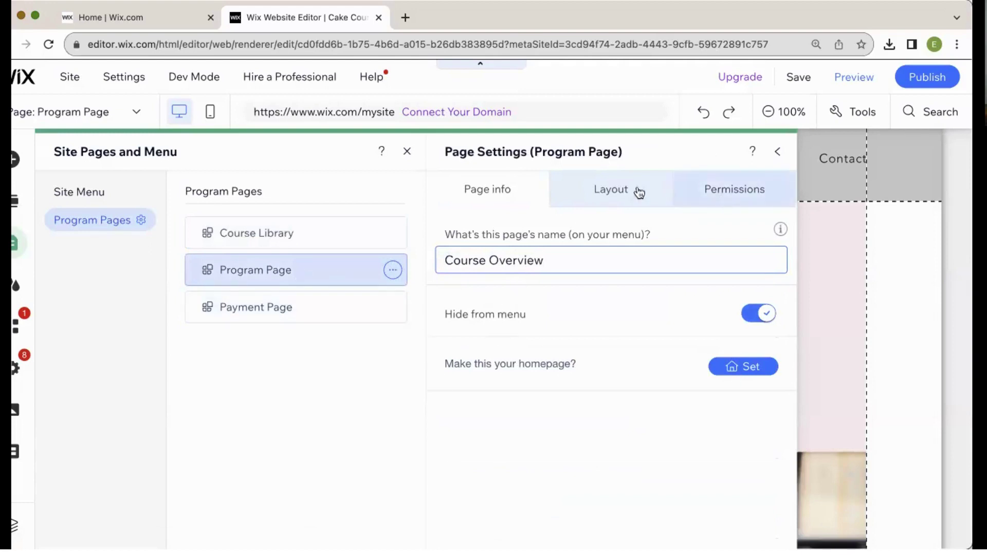
left_click(560, 422)
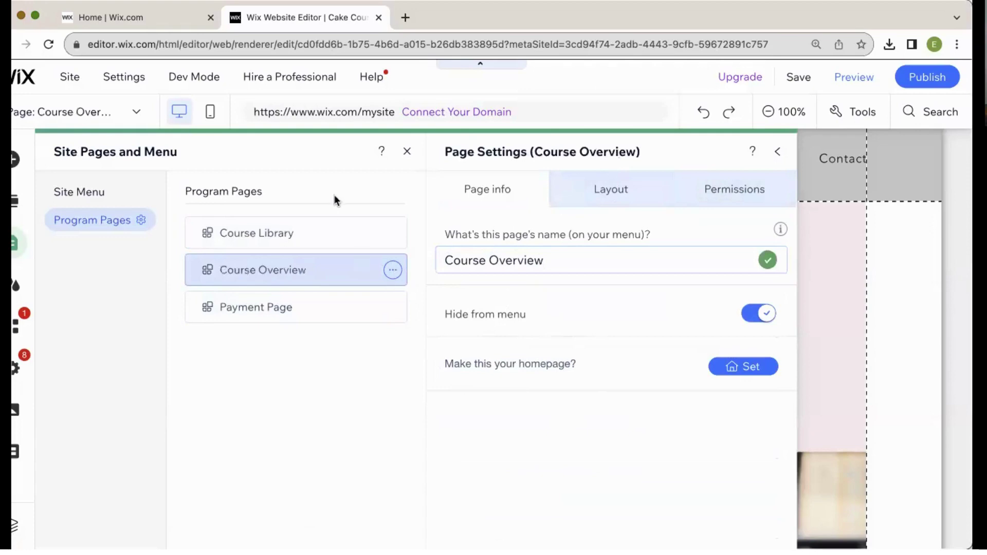
Return to the Course Library page, close page management and examine the sample program cards.
left_click(250, 230)
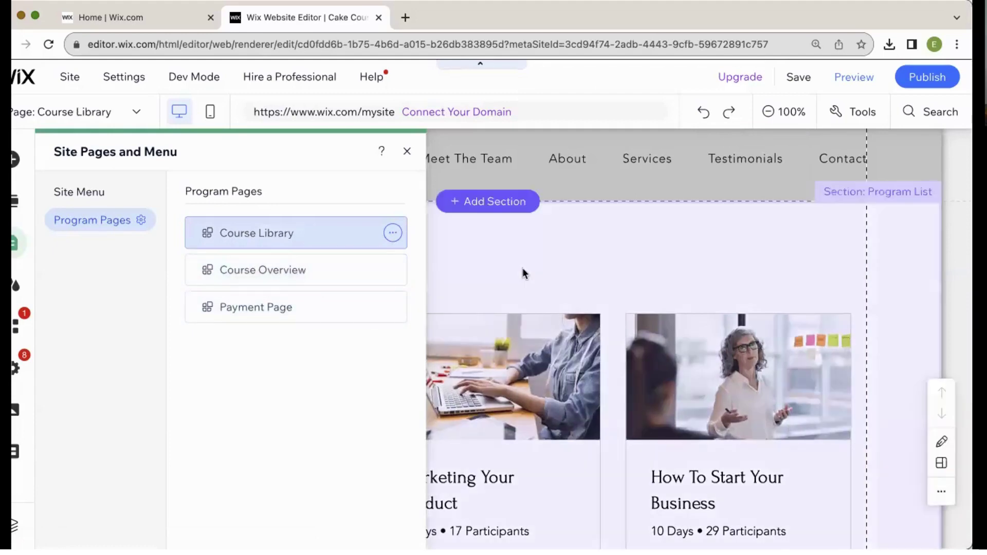
left_click(523, 269)
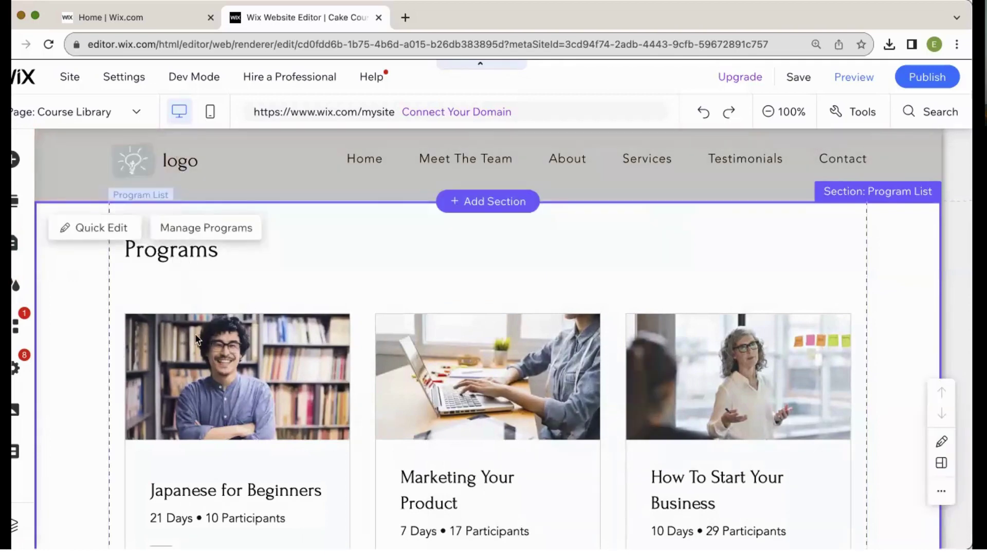
scroll(214, 446, "down", 2)
scroll(215, 446, "up", 2)
scroll(389, 294, "down", 3)
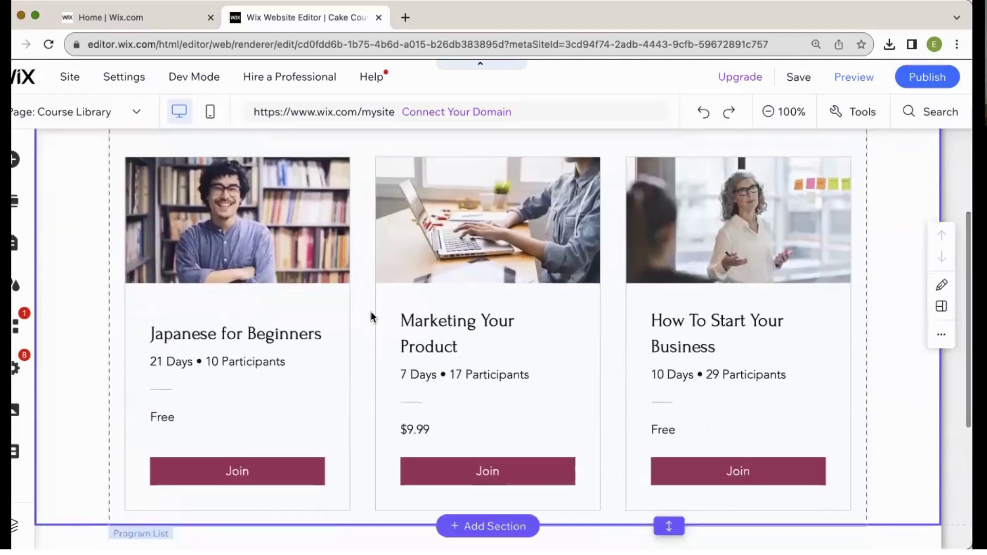
scroll(370, 311, "up", 2)
Check what program management and the settings offer for the program list element, closing the welcome dialog each time.
left_click(277, 209)
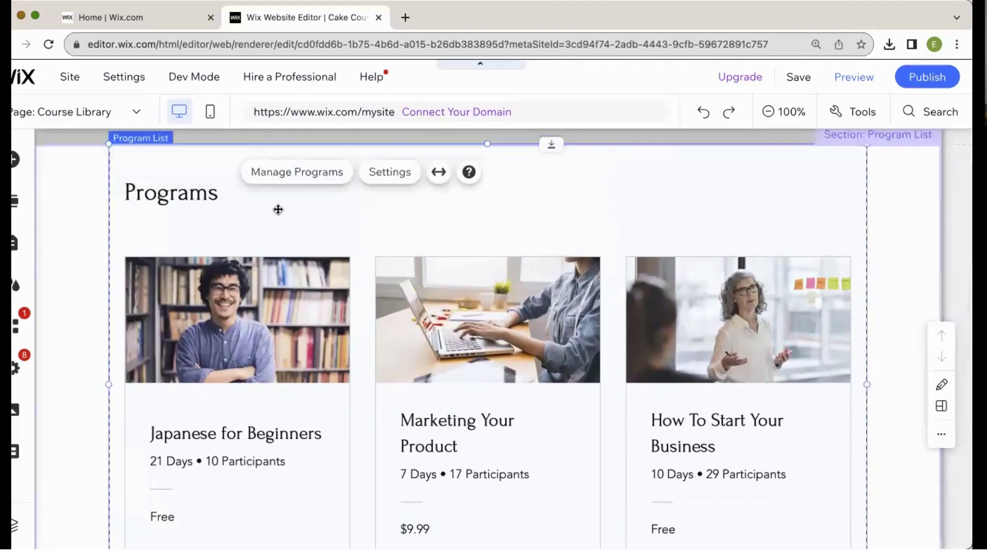
left_click(470, 176)
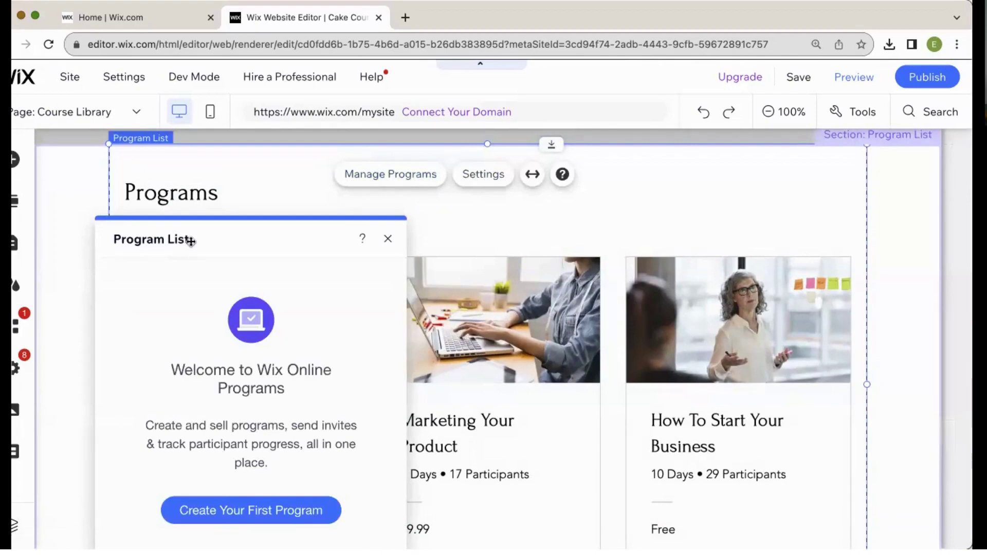
left_click_drag(190, 241, 162, 153)
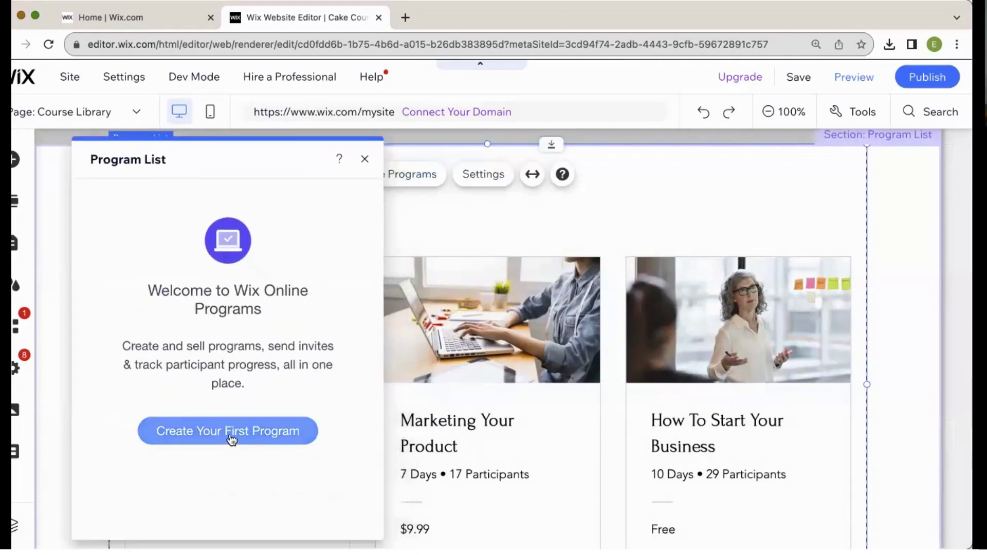
left_click(365, 159)
left_click(484, 174)
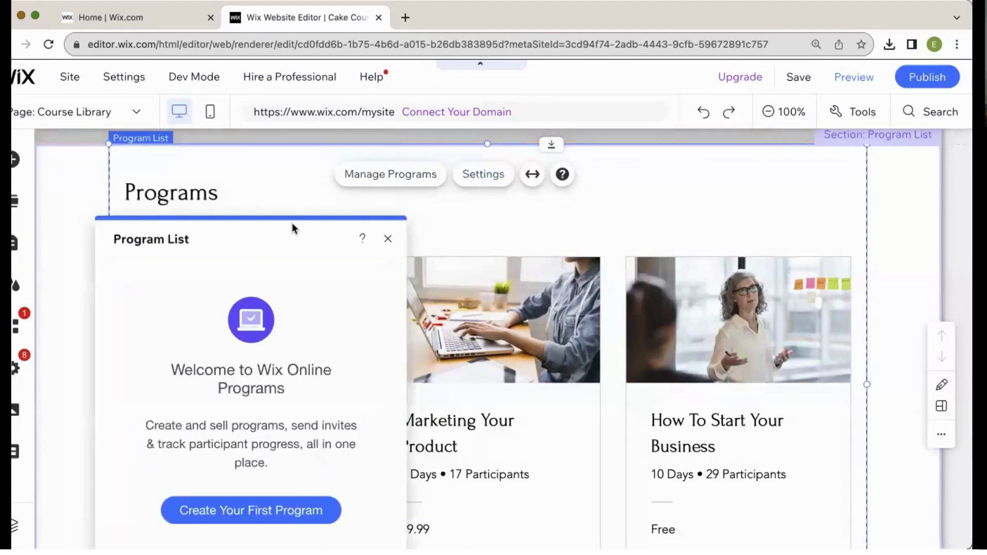
left_click(388, 236)
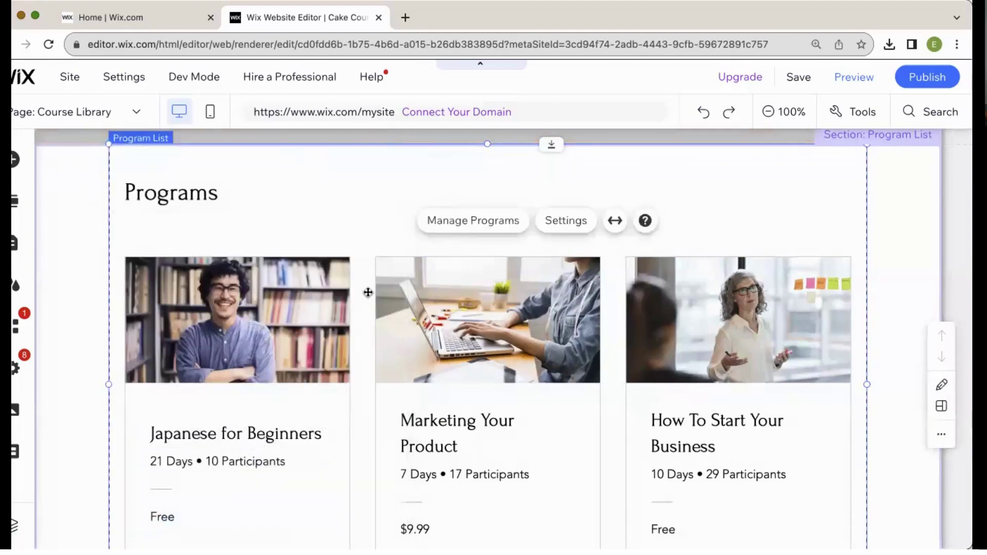
Start creating the first program with the Start Fresh option and name it test course 1.
left_click(499, 260)
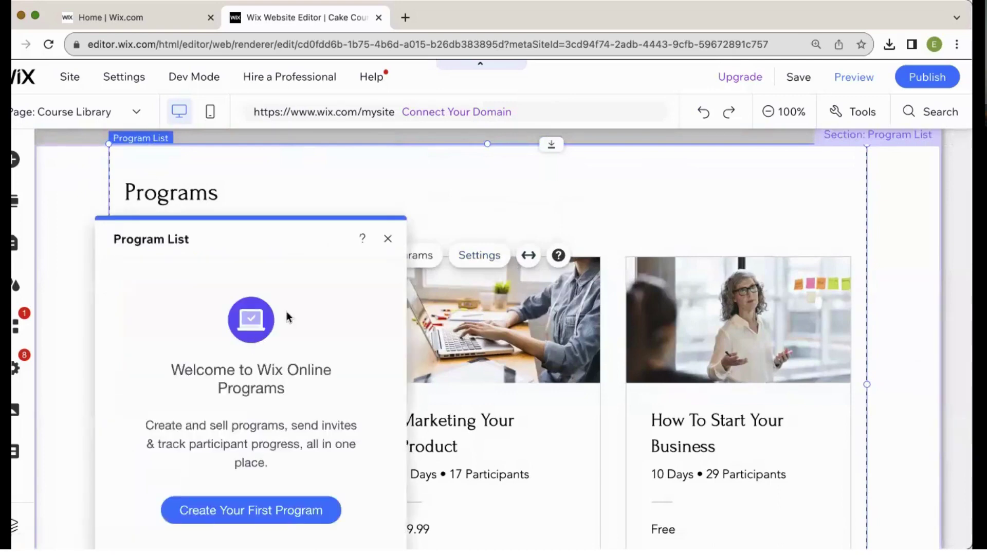
left_click(266, 502)
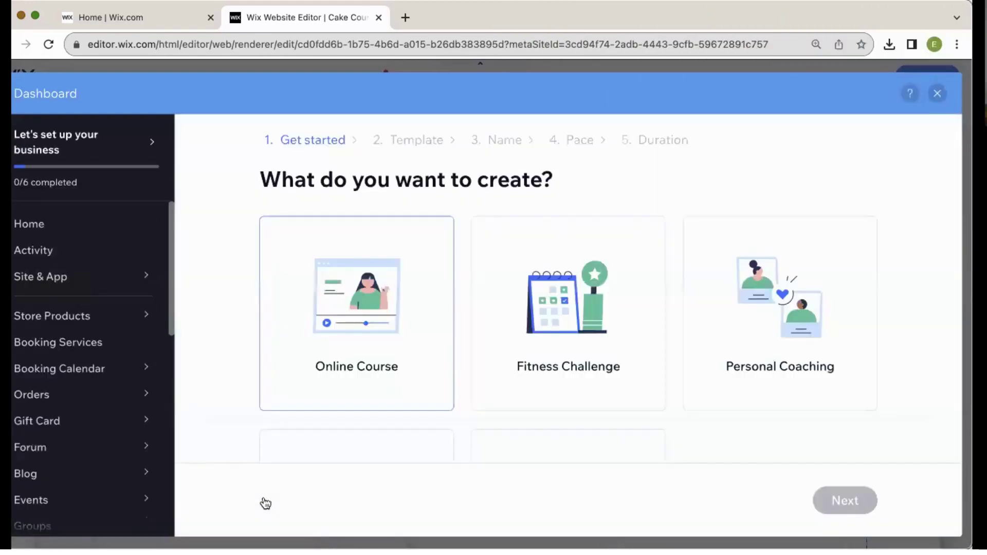
scroll(518, 315, "down", 3)
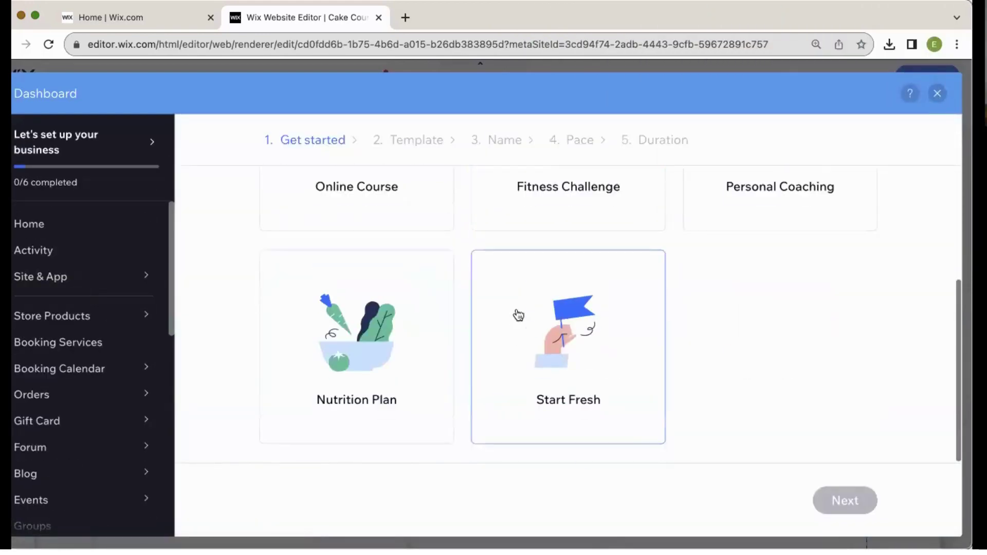
left_click(518, 315)
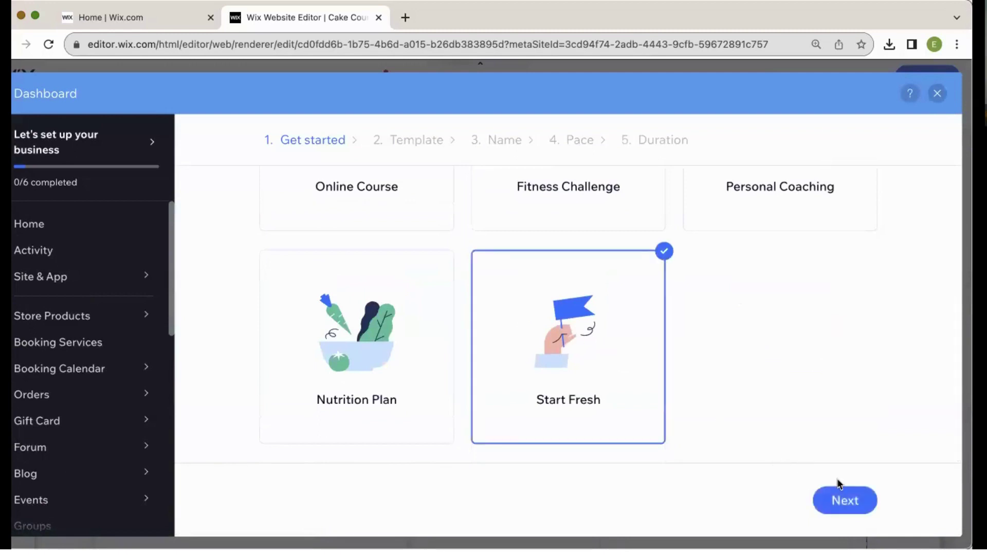
left_click(846, 505)
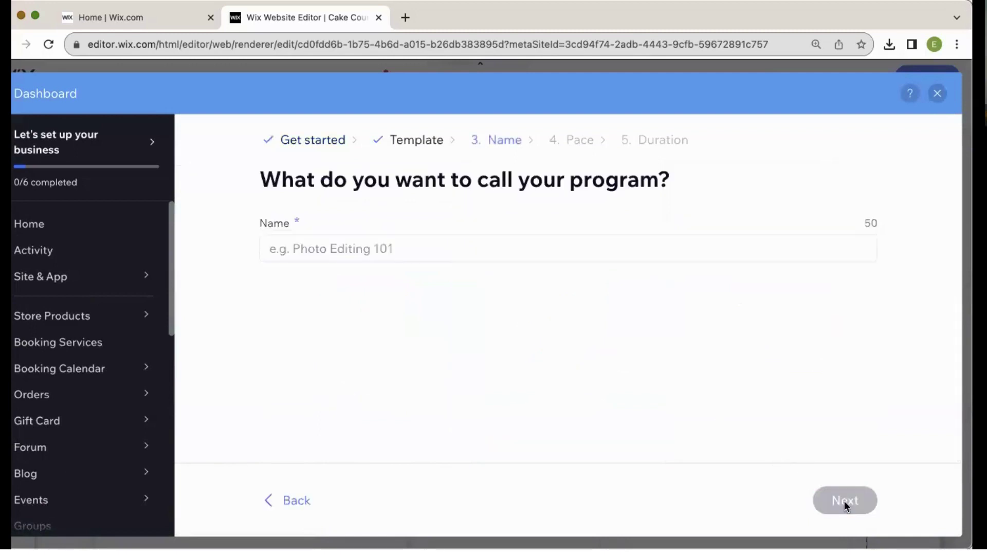
type("test course 1")
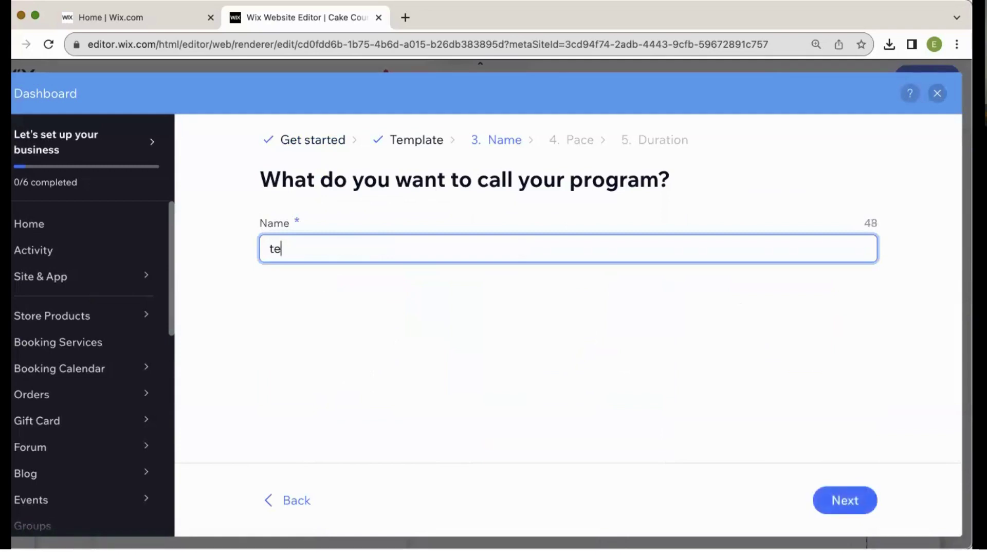
left_click(833, 504)
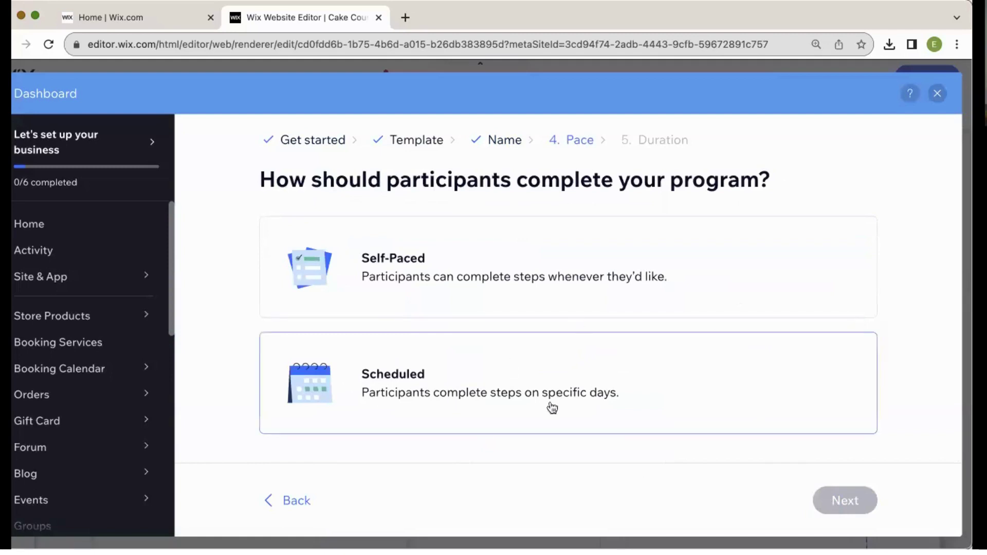
Make the program Self-Paced with Unlimited duration, create it and look over its settings and content.
left_click(531, 292)
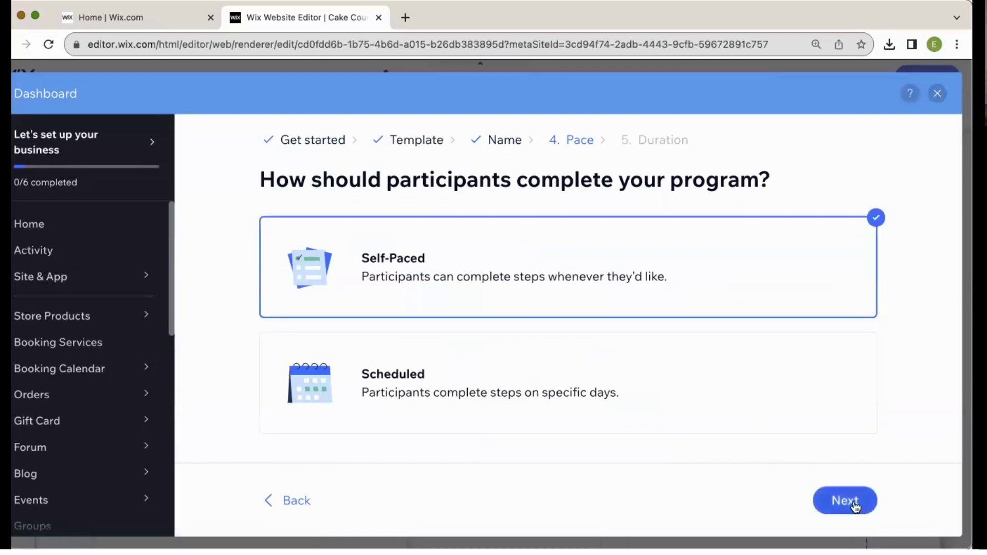
left_click(844, 502)
left_click(524, 266)
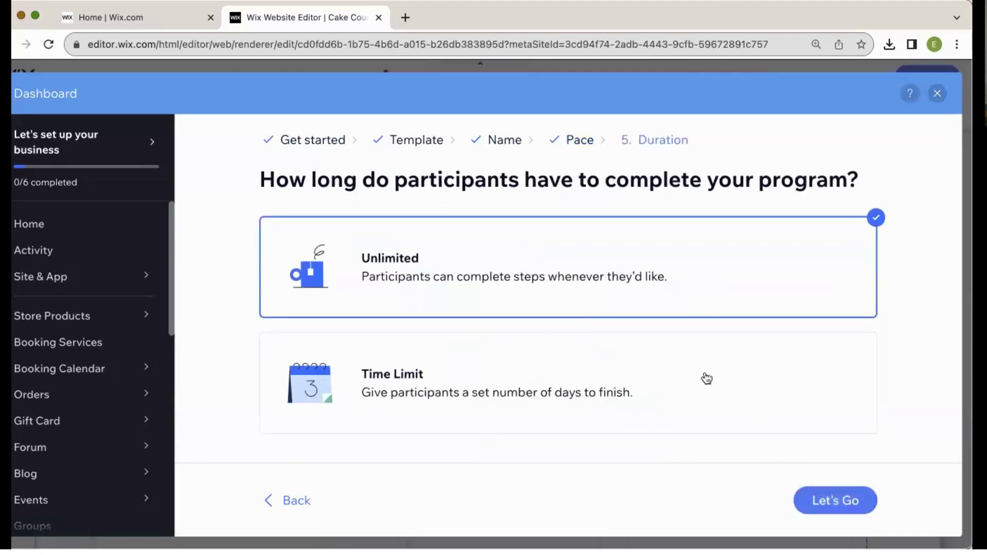
left_click(842, 505)
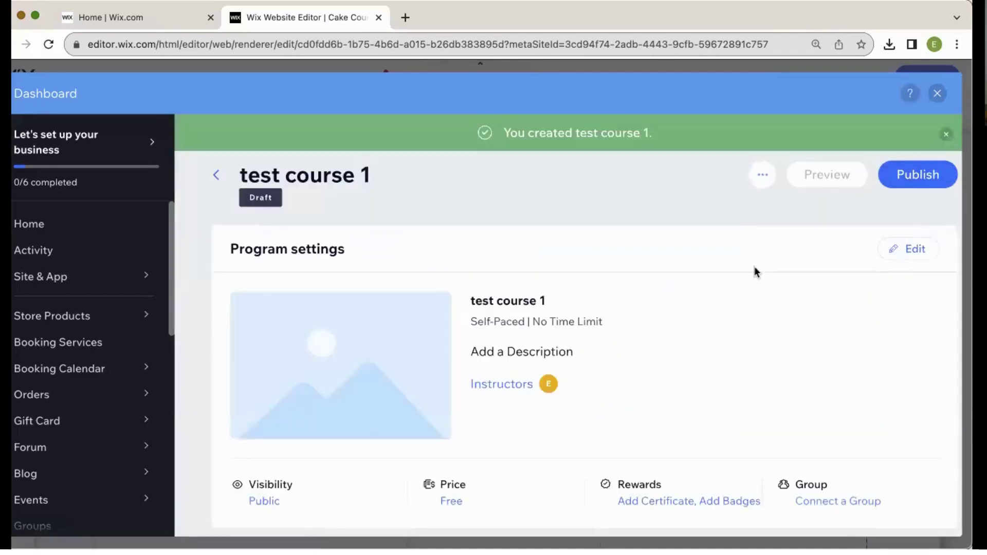
scroll(756, 271, "down", 5)
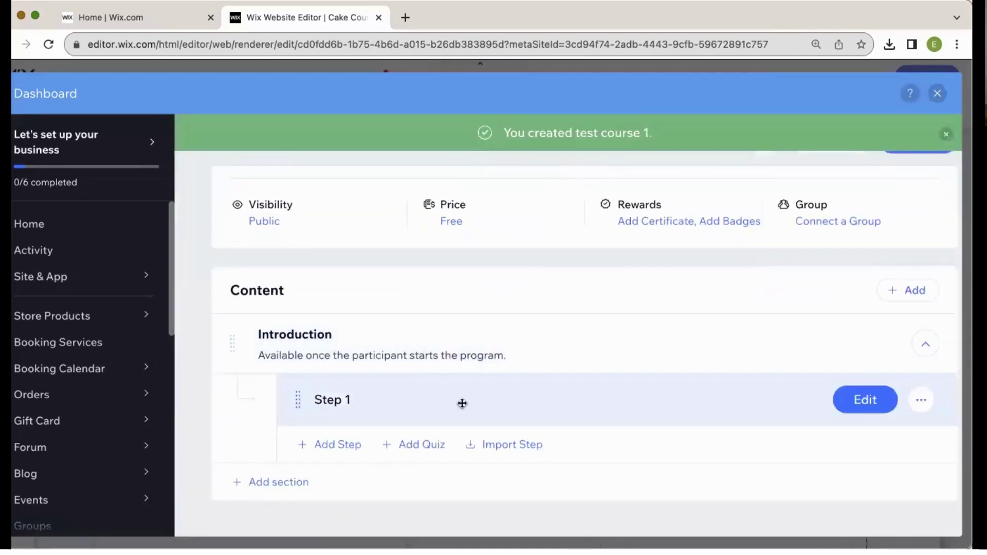
scroll(463, 406, "up", 5)
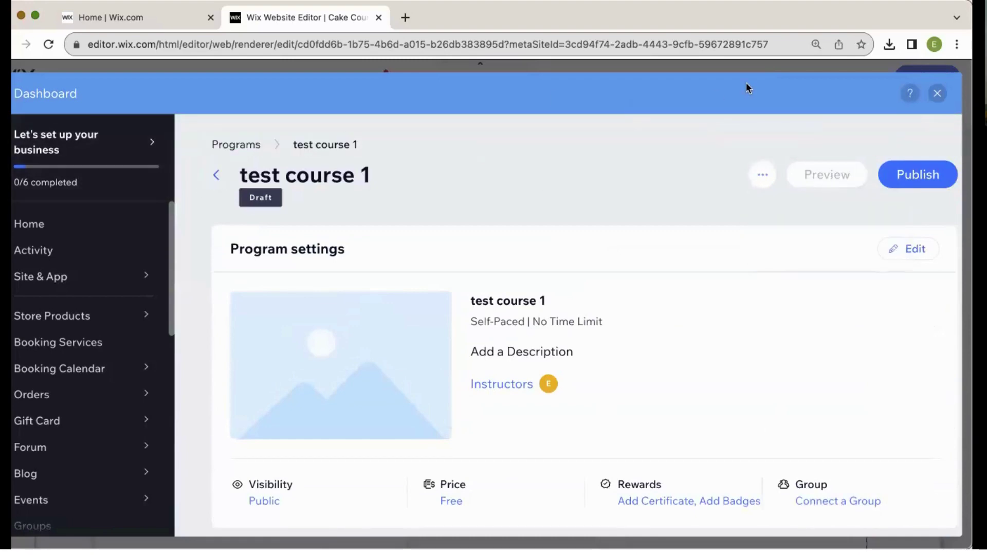
Close the dashboard and the welcome dialog, and go back to the sample program cards on the Course Library page.
left_click(938, 93)
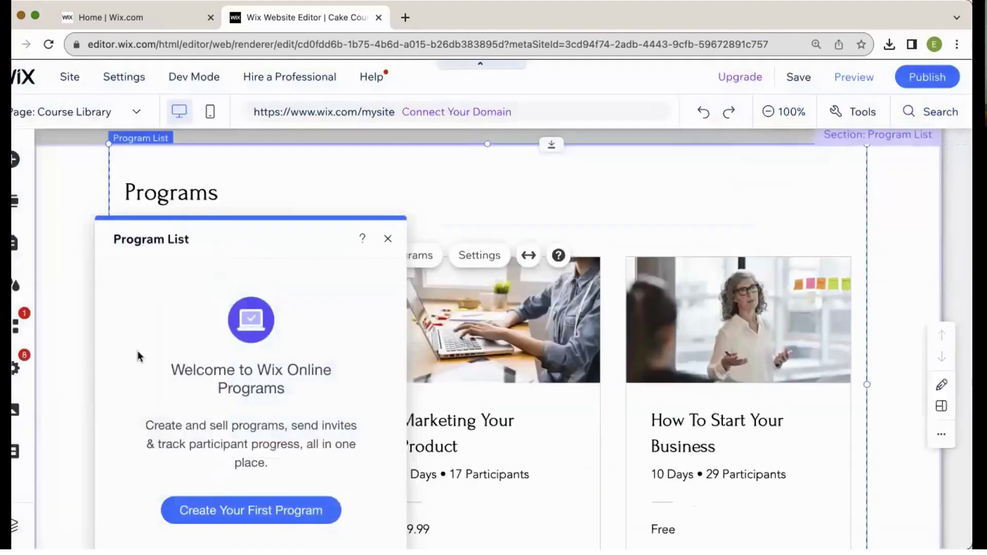
left_click_drag(296, 226, 855, 233)
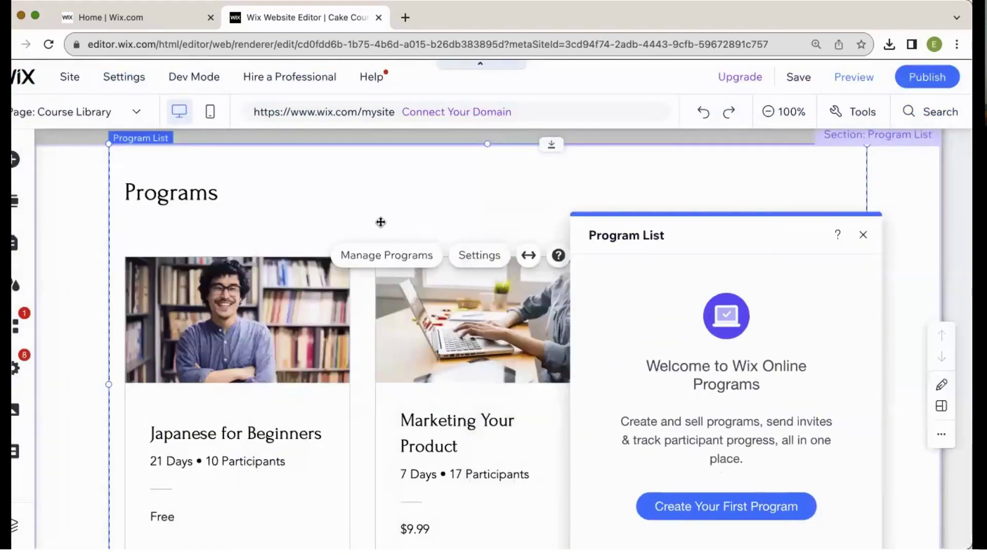
left_click(380, 222)
scroll(461, 325, "down", 2)
scroll(461, 325, "down", 3)
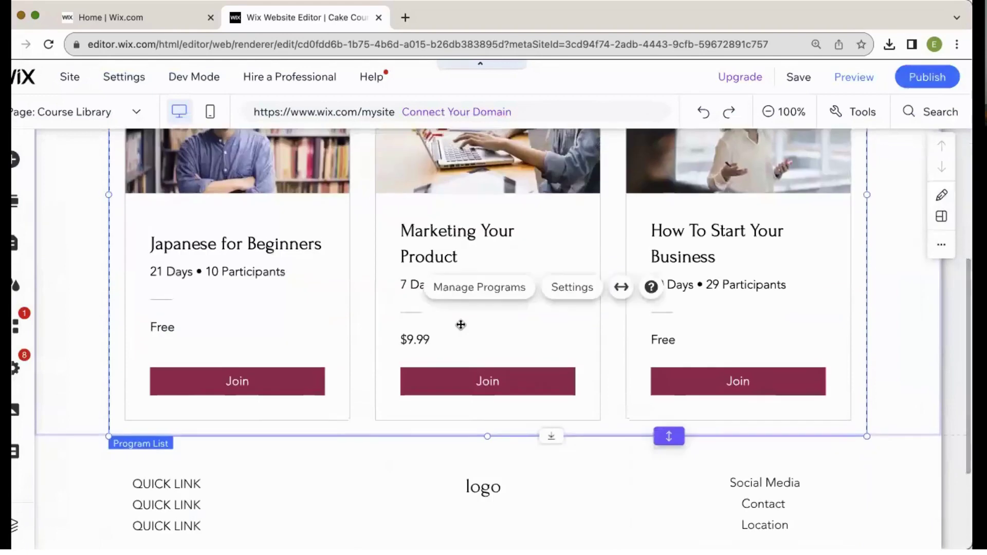
Open the program list's settings and look over the options for managing and adding programs.
left_click(586, 321)
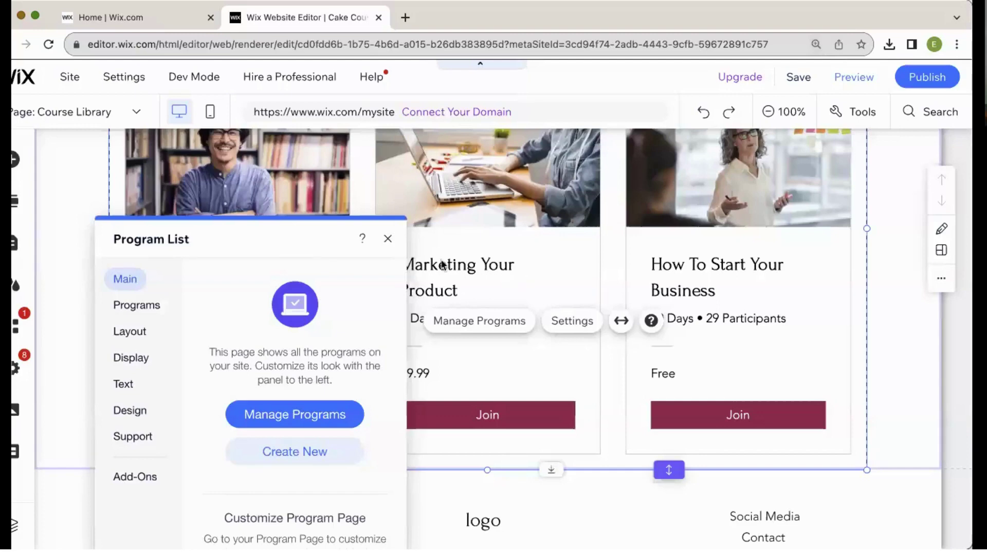
left_click_drag(290, 242, 326, 158)
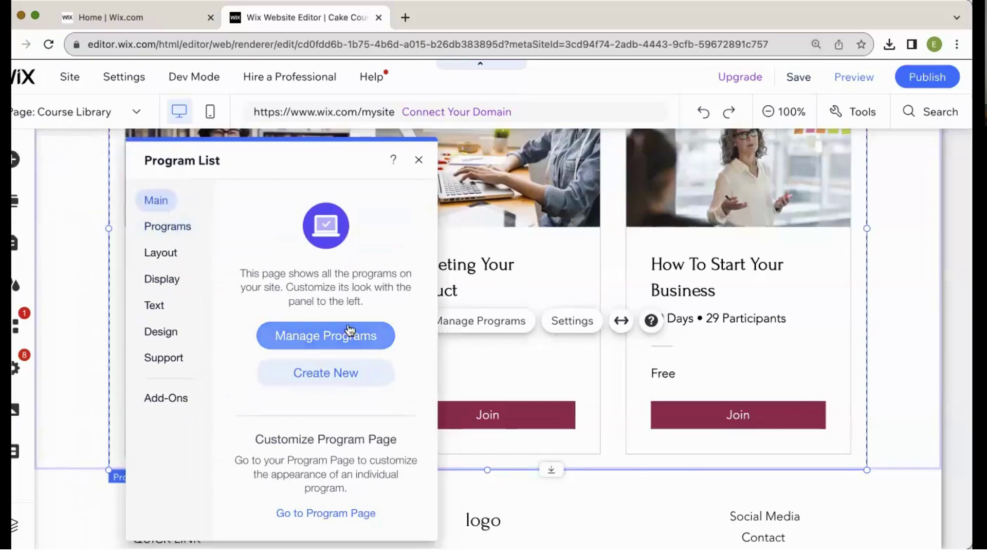
left_click(168, 231)
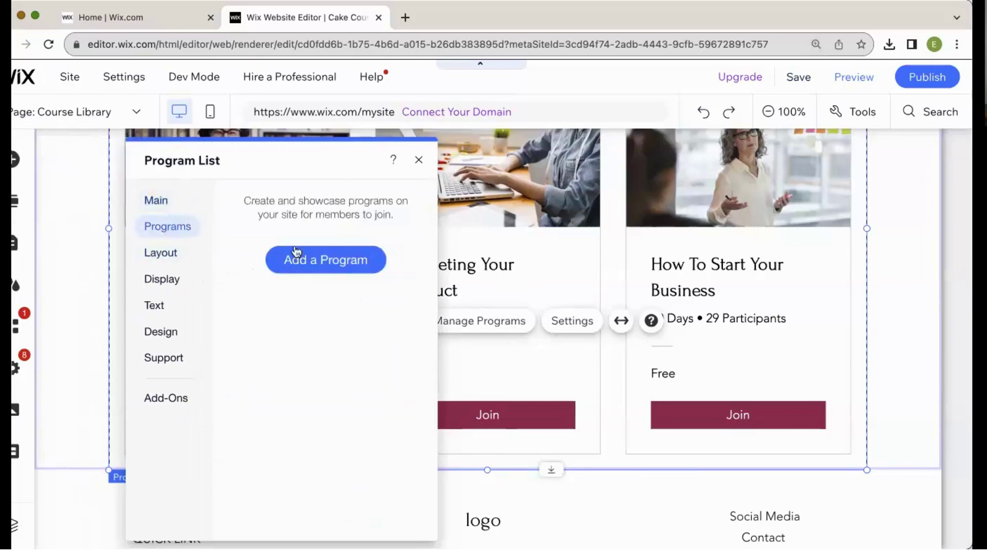
Try the Side by Side layout for the program list with images on alternating sides, starting with the image on the left.
left_click(184, 260)
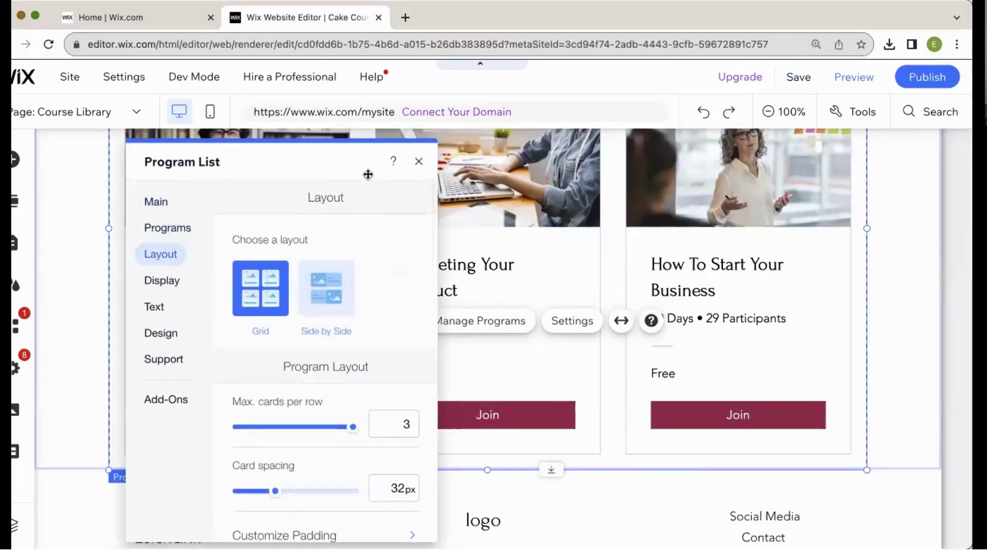
left_click_drag(369, 172, 815, 205)
scroll(562, 341, "up", 3)
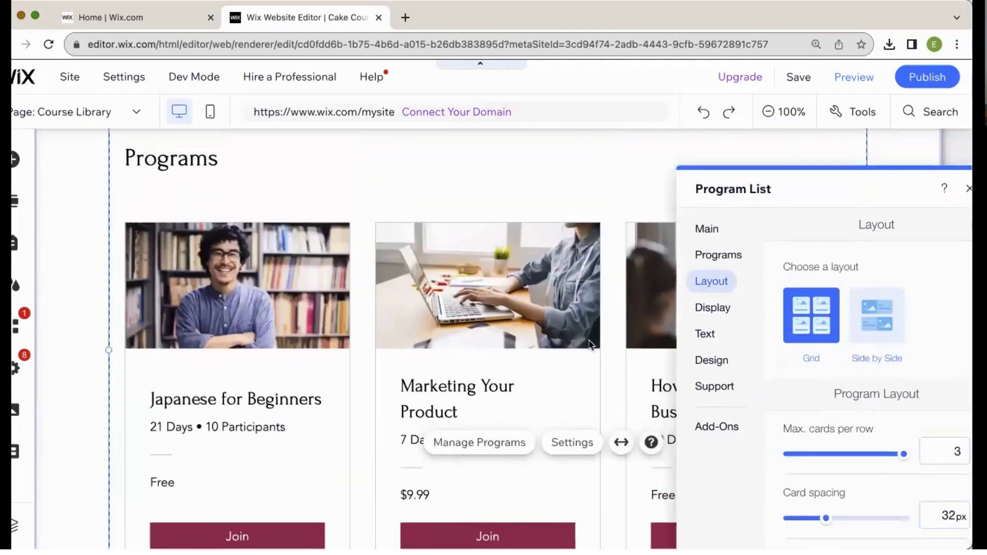
left_click(879, 309)
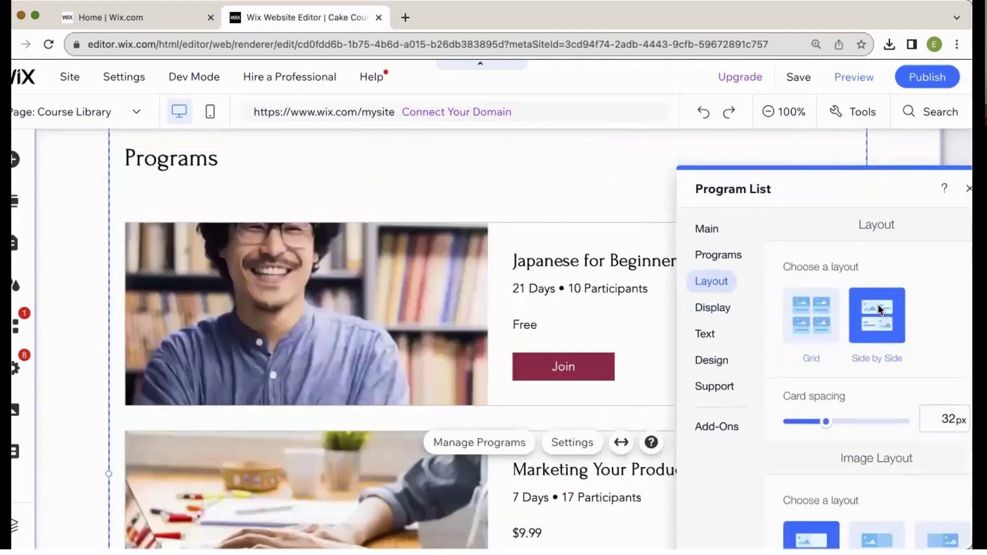
scroll(822, 369, "down", 2)
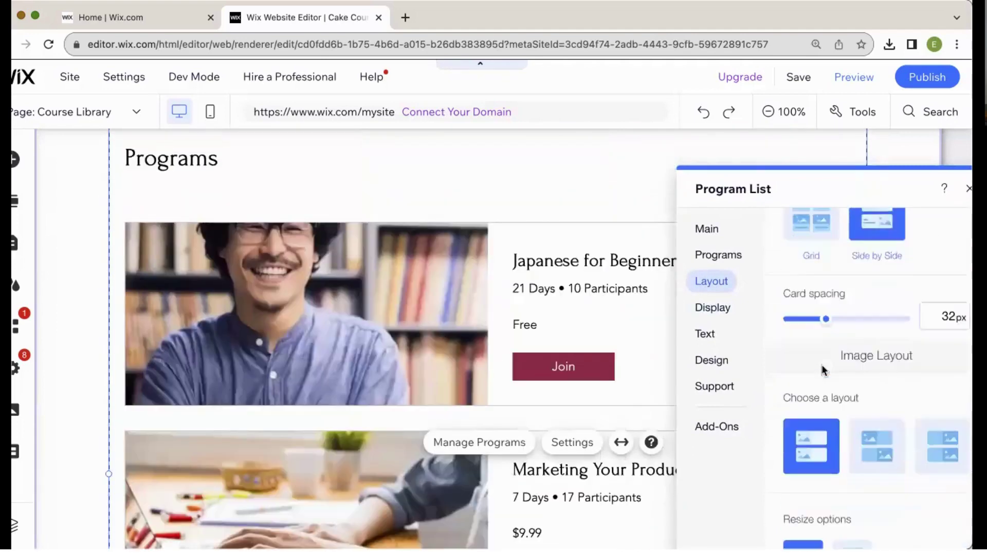
scroll(822, 366, "down", 2)
left_click(882, 381)
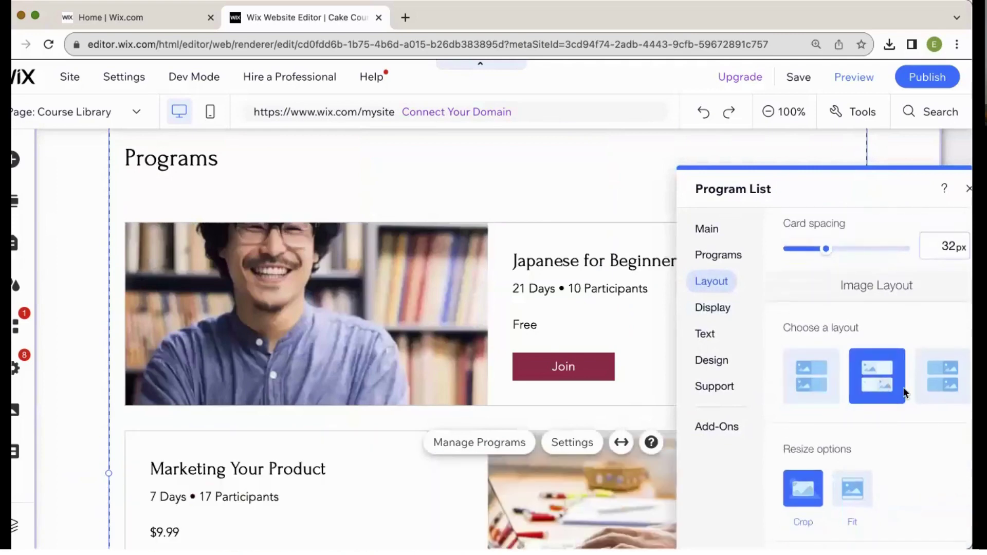
scroll(903, 387, "down", 2)
left_click(941, 278)
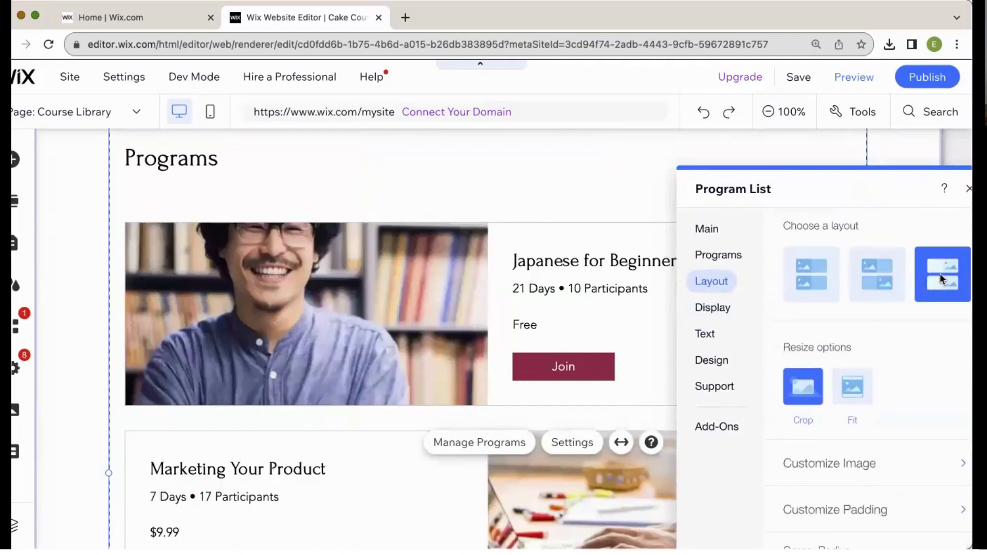
left_click(879, 270)
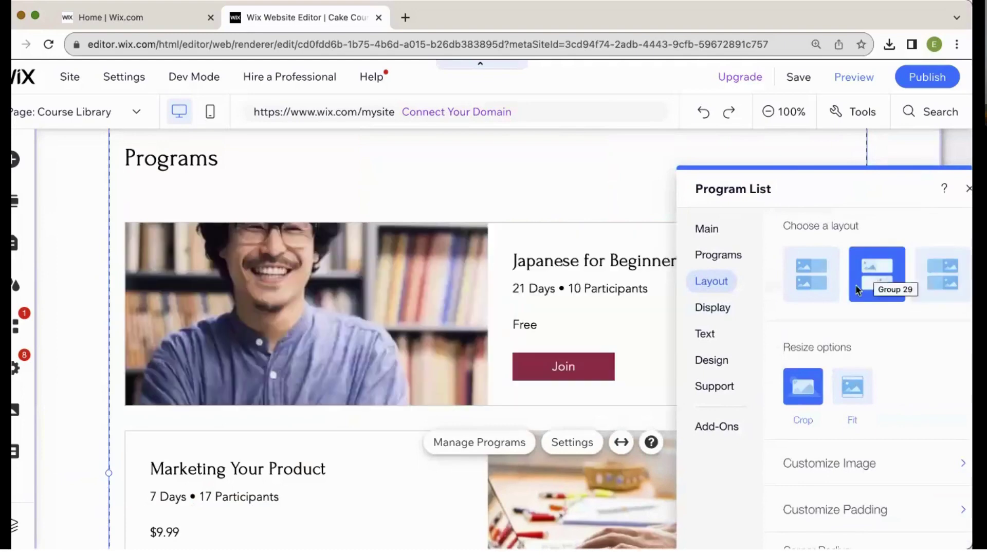
Try the Fit resize option for the program images and check the cards.
left_click(859, 393)
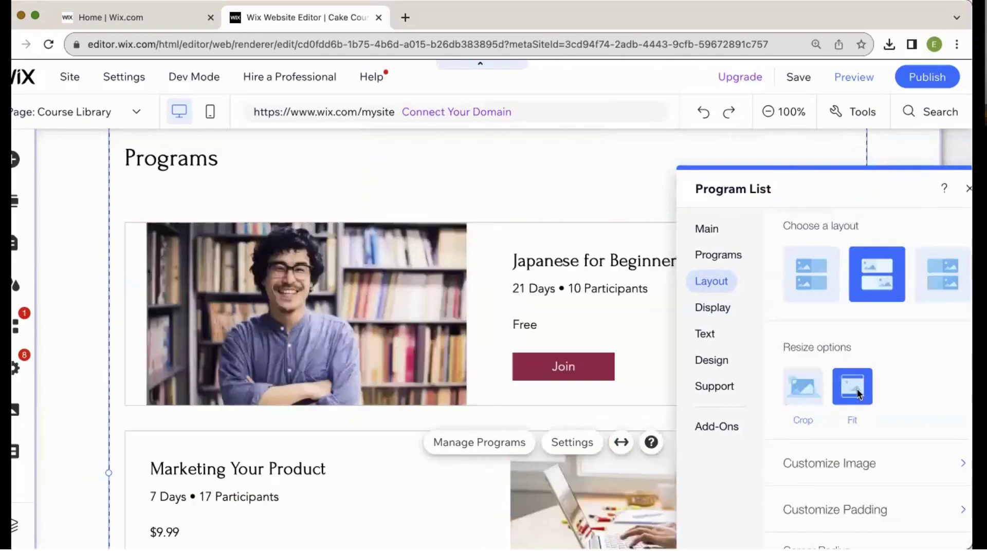
scroll(391, 413, "down", 3)
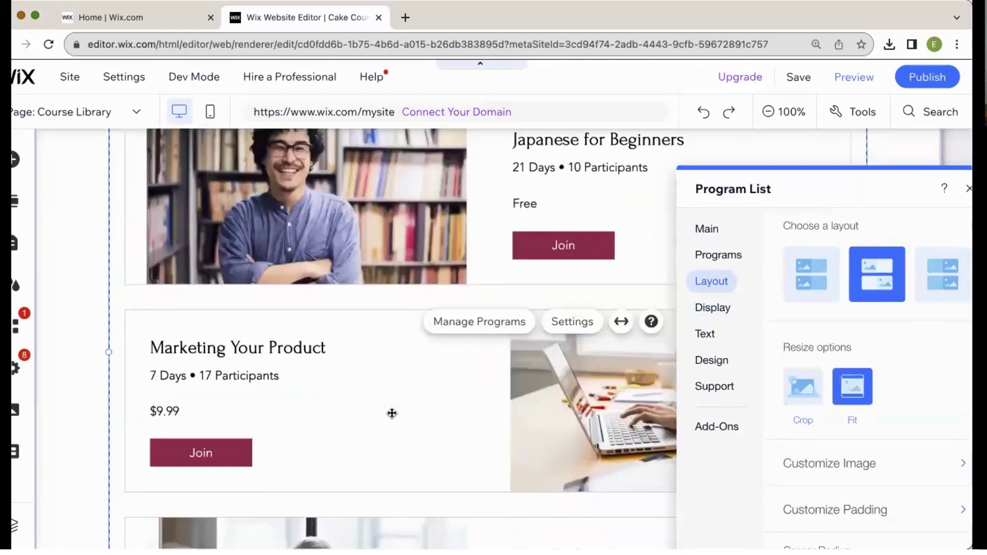
scroll(392, 412, "up", 1)
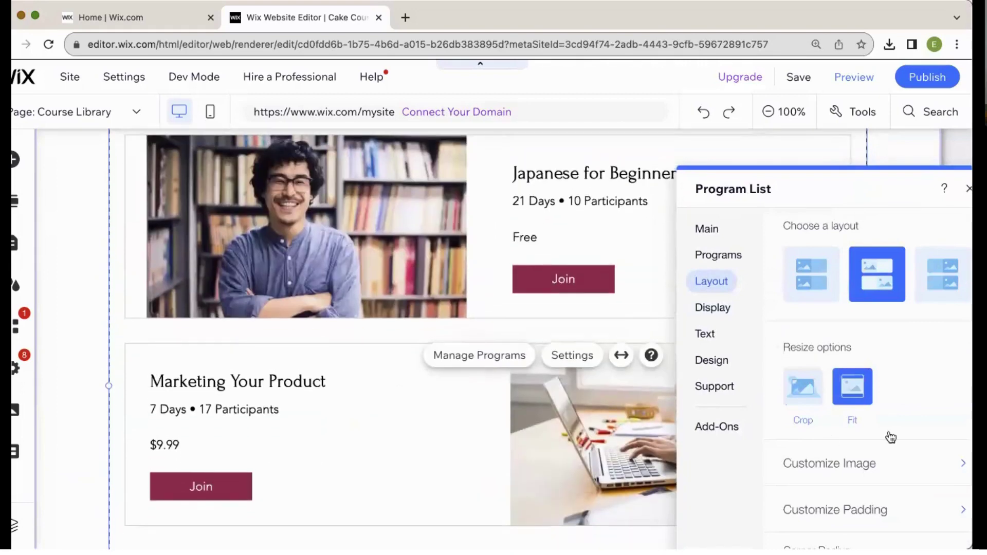
Customize the program images by trying 43 px of image padding and reducing it to 4 px.
scroll(899, 418, "down", 2)
left_click(960, 393)
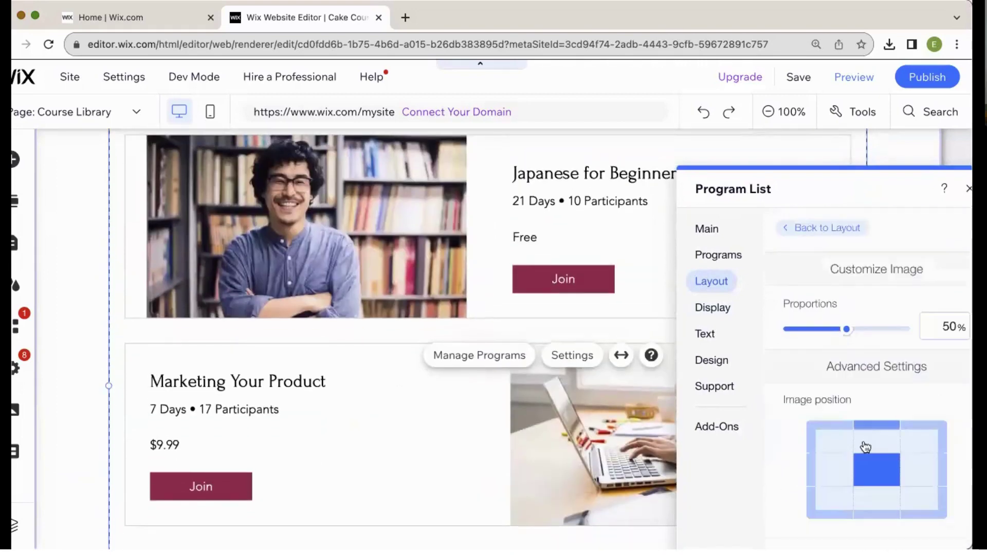
scroll(864, 448, "down", 3)
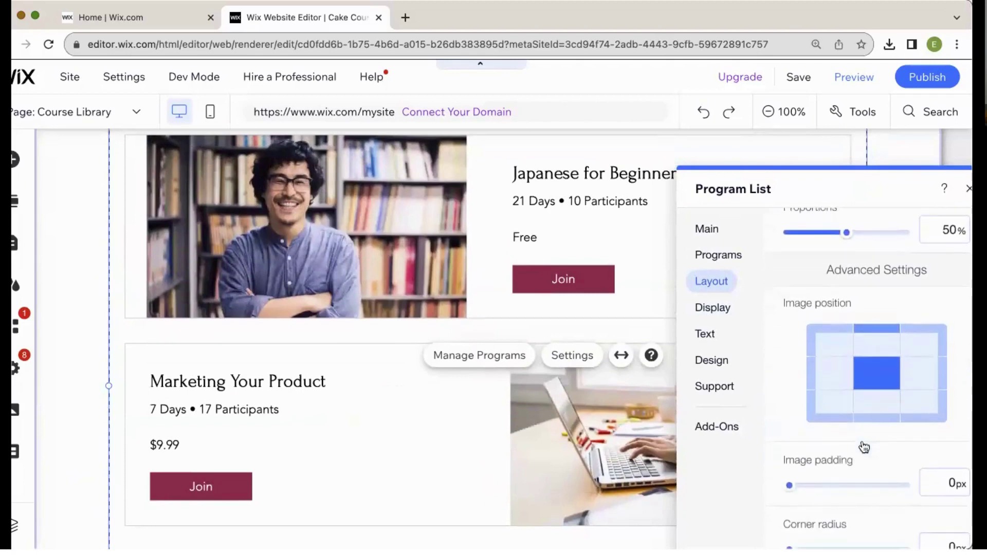
left_click(813, 486)
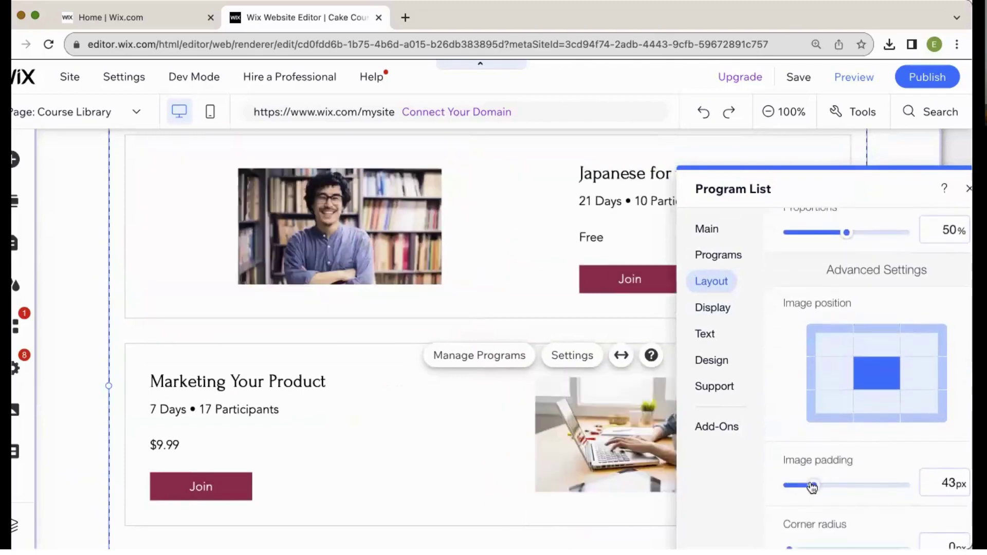
left_click_drag(814, 486, 788, 483)
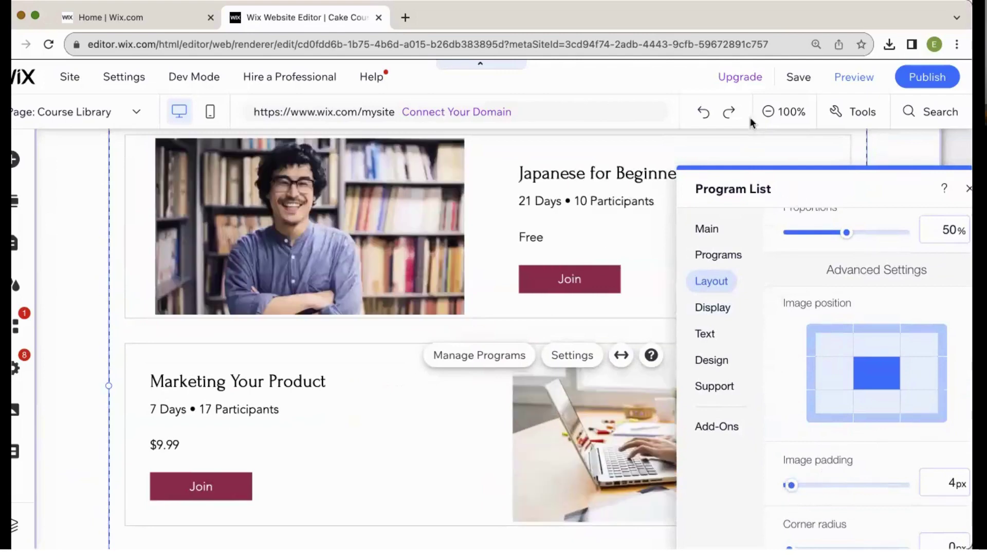
Try a corner radius of 152 px on the program images and set it back to 0 px.
left_click_drag(739, 167, 757, 144)
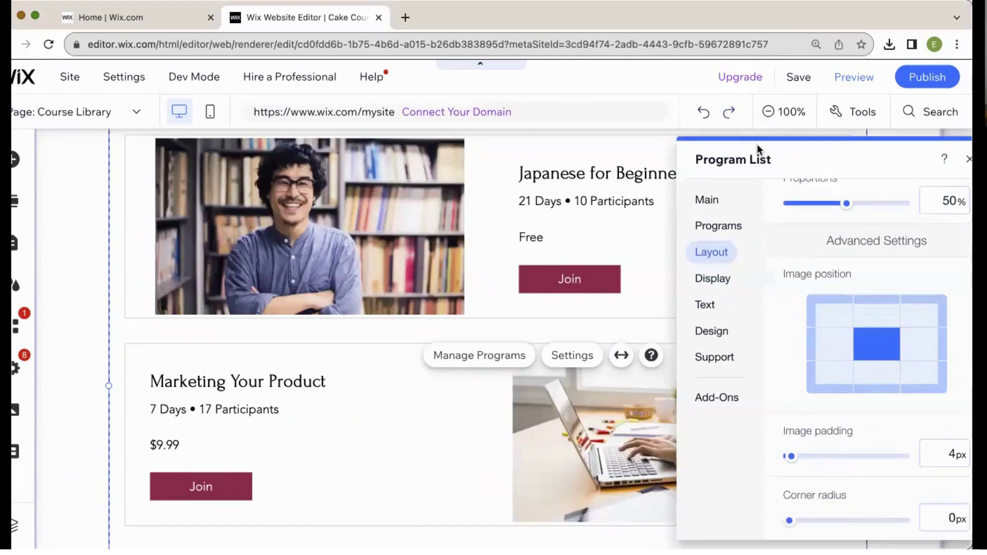
left_click(843, 521)
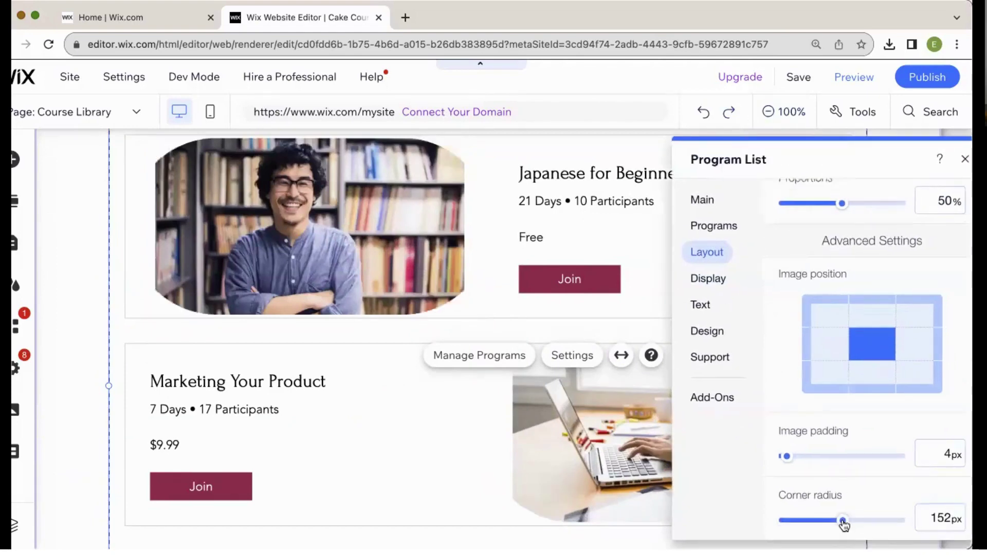
left_click_drag(842, 521, 778, 521)
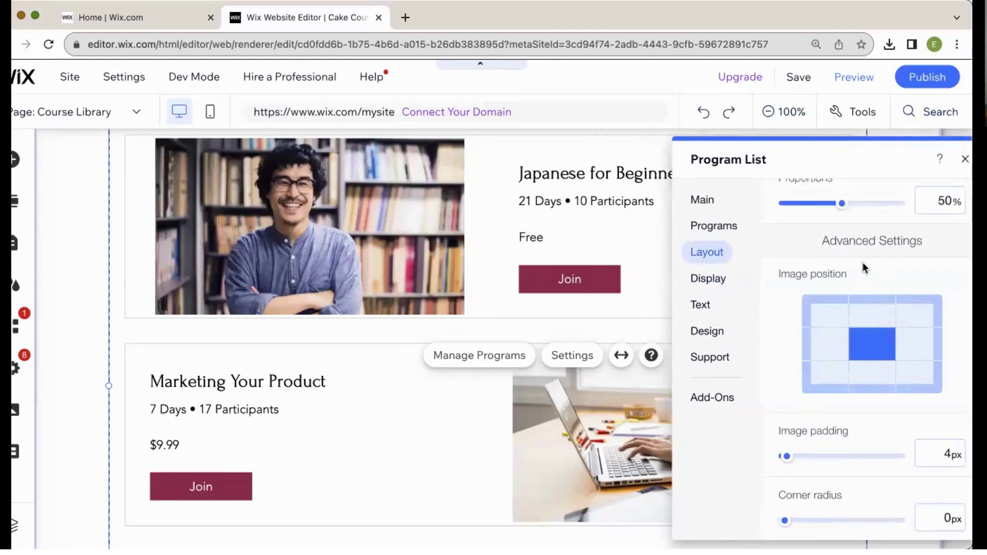
Leave the image customization and switch the program list back to the Grid layout.
scroll(862, 265, "up", 2)
left_click(829, 201)
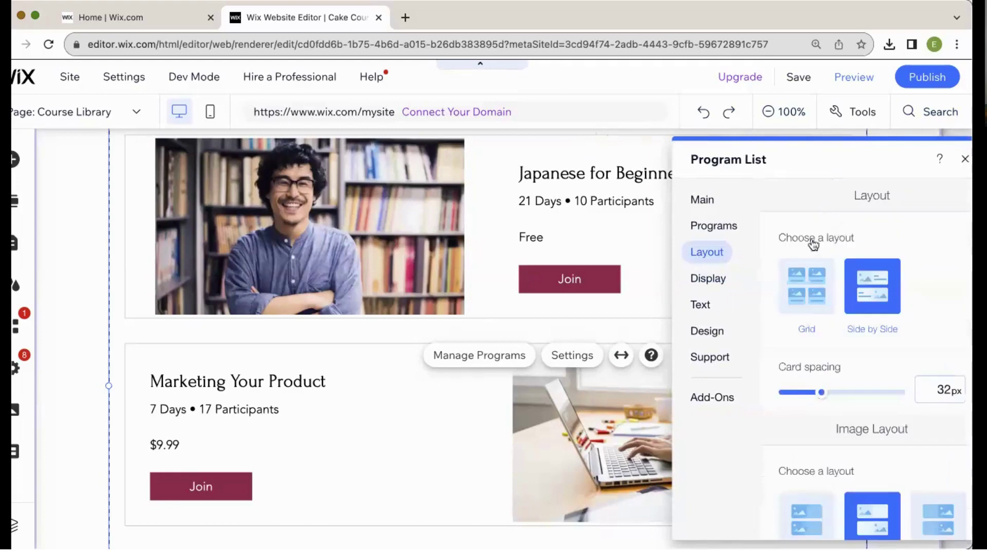
left_click(782, 295)
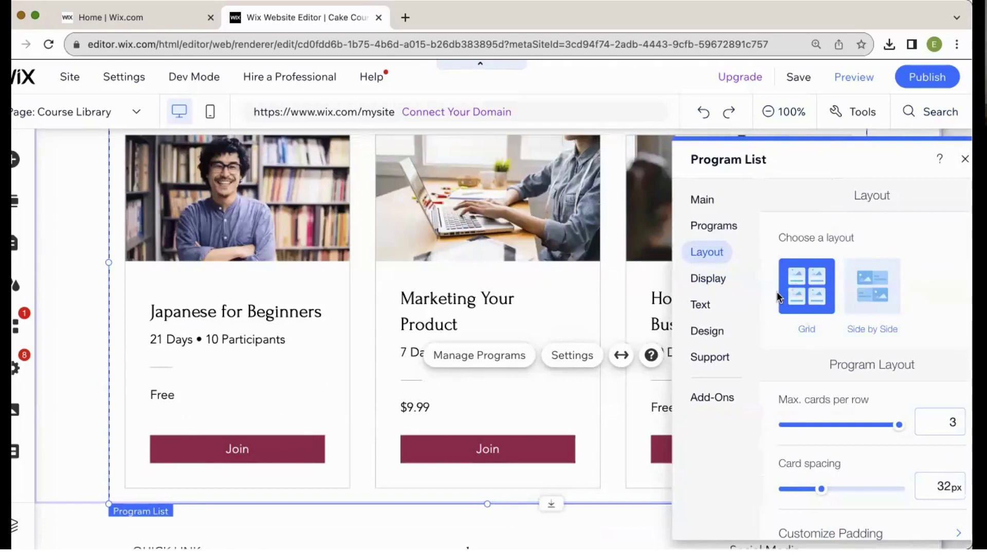
Hide the Participants detail on the program cards.
left_click(711, 279)
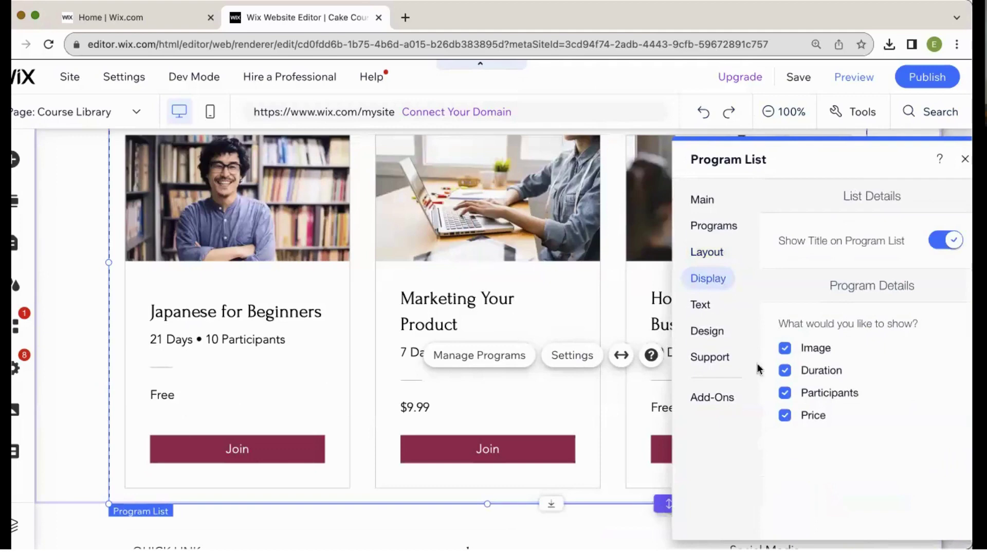
left_click(801, 402)
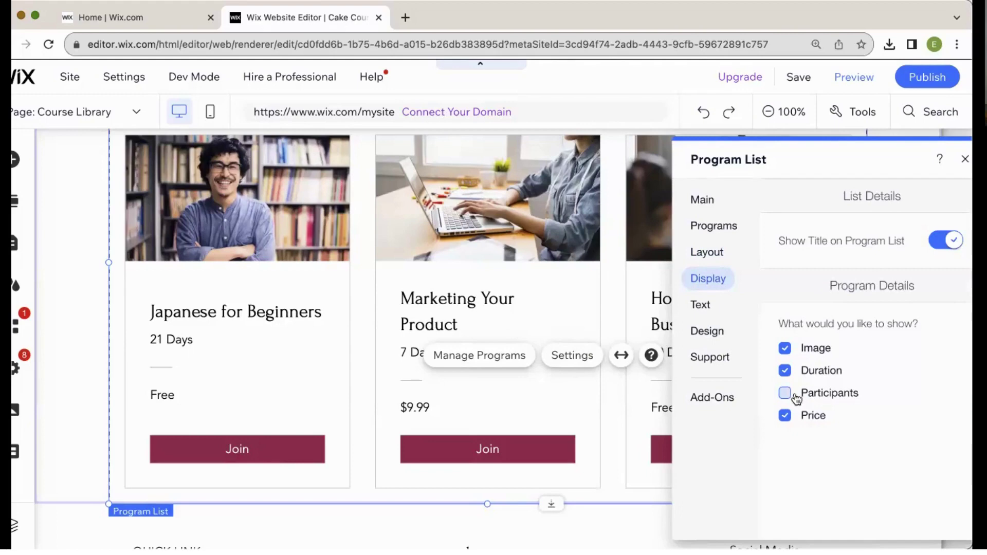
Change the program list's title to Course Library.
left_click(709, 304)
scroll(878, 302, "down", 1)
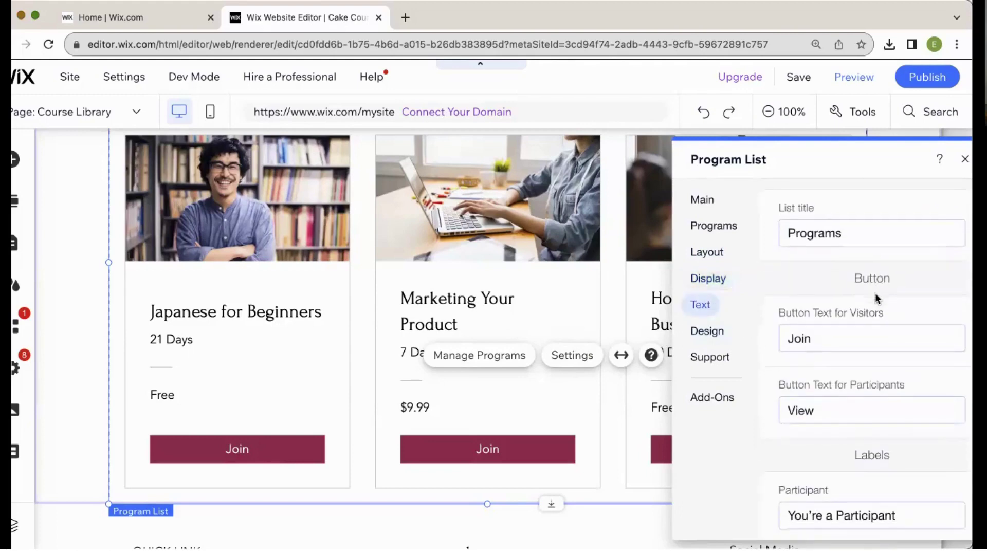
double_click(844, 235)
scroll(584, 260, "up", 3)
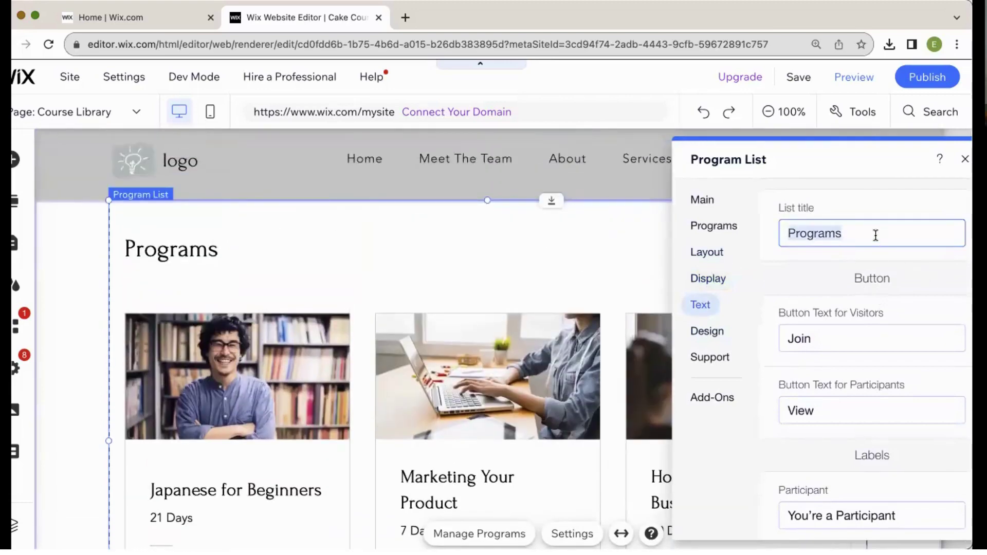
type("All Coure")
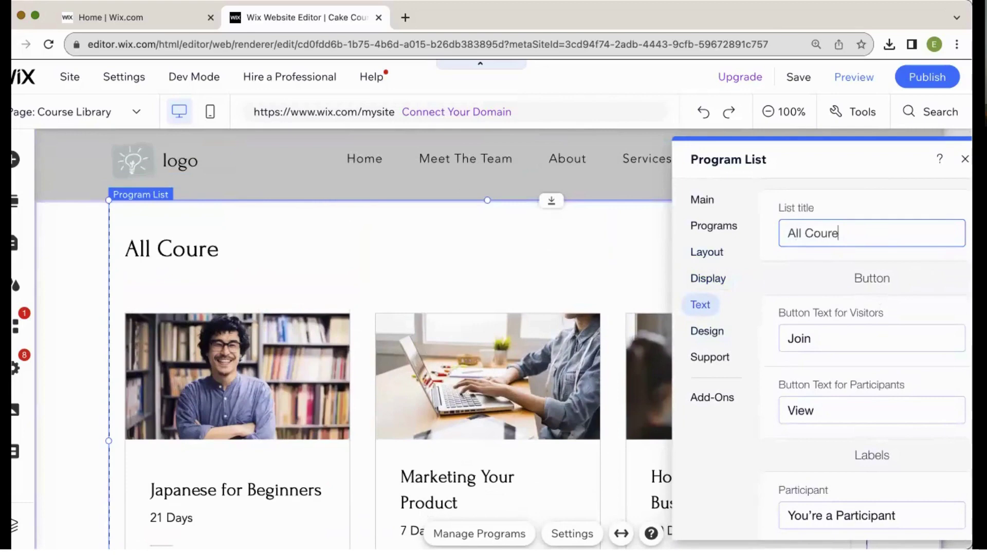
key("BackSpace")
type("ese")
key("super+a")
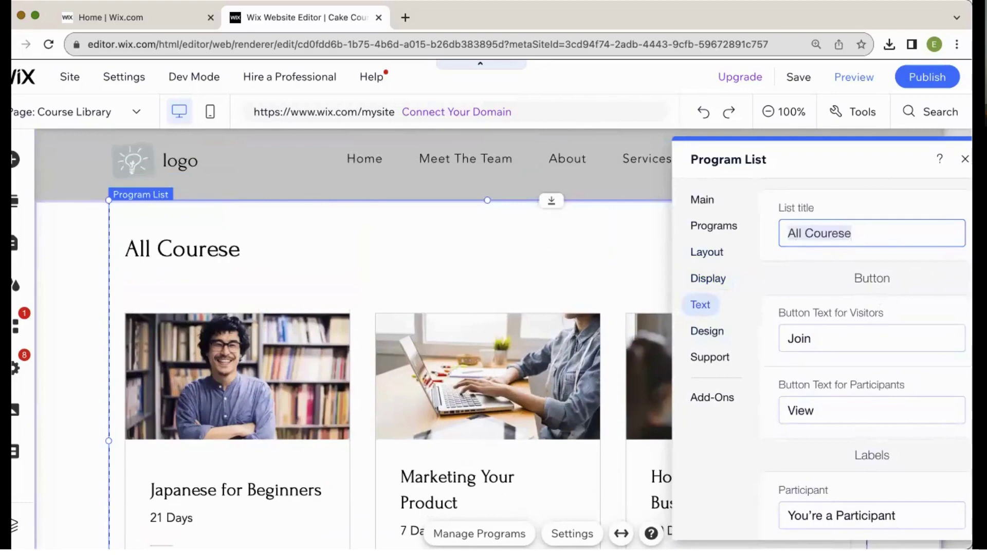
key("BackSpace")
type("Course Li")
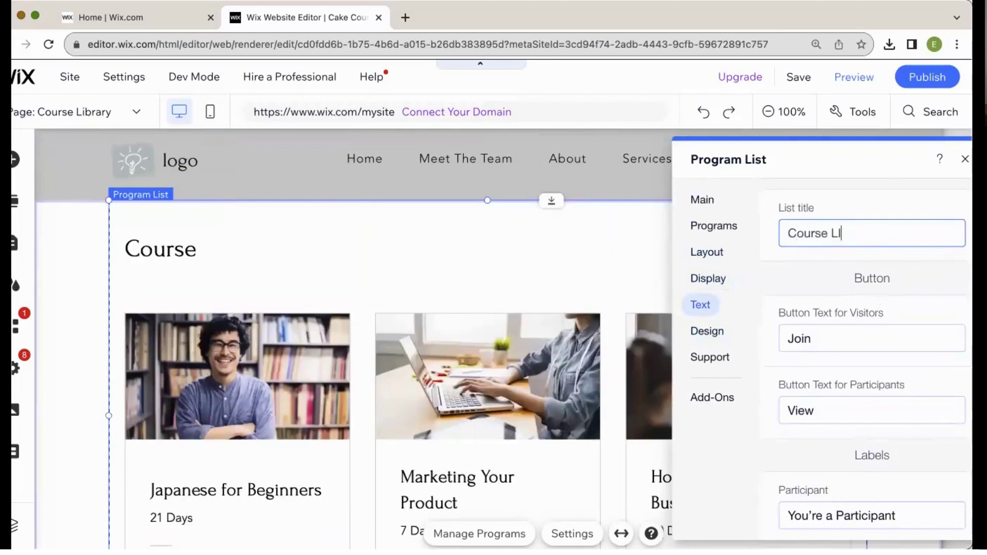
type("b")
key("BackSpace")
key("BackSpace")
type("ibra")
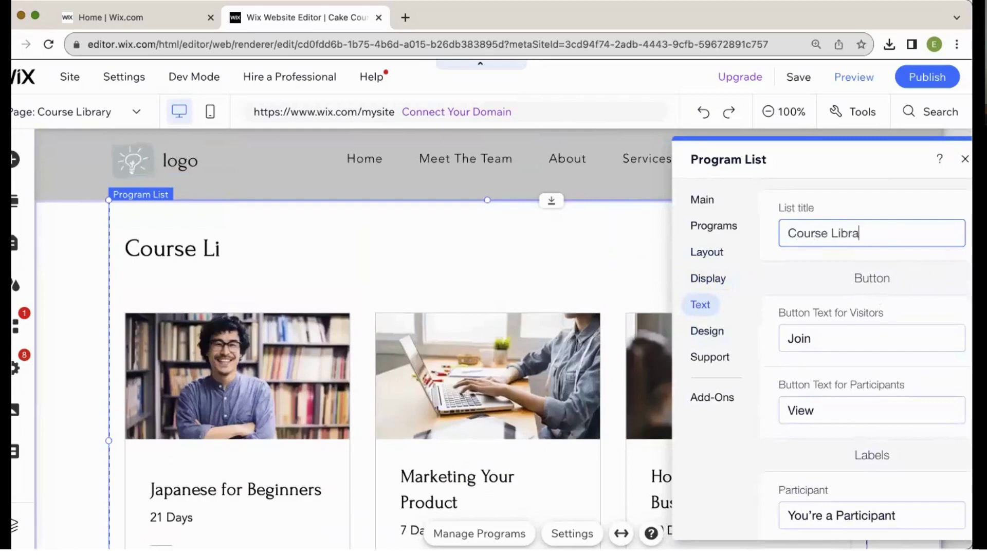
type("ry")
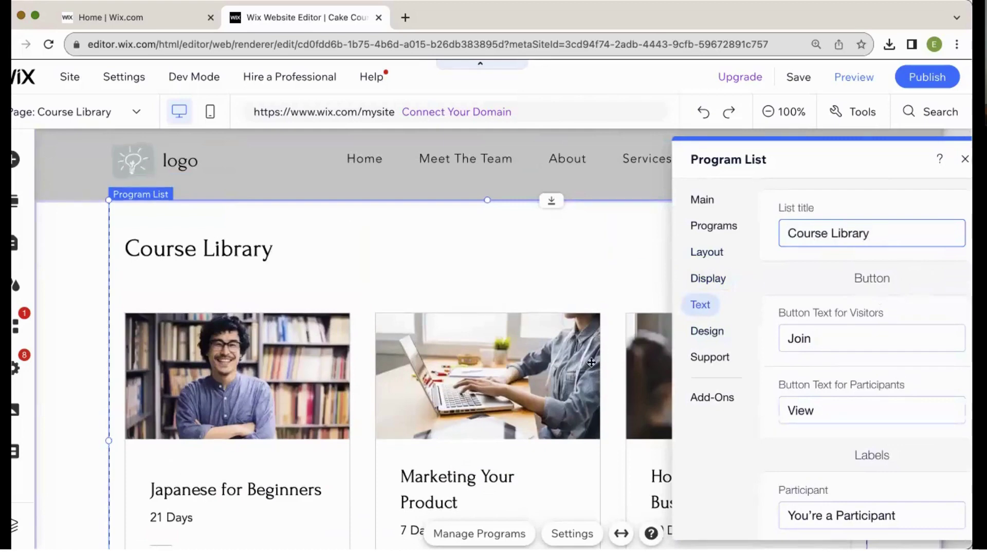
Set the program list's button text for visitors to More Info.
scroll(592, 362, "down", 4)
left_click(823, 340)
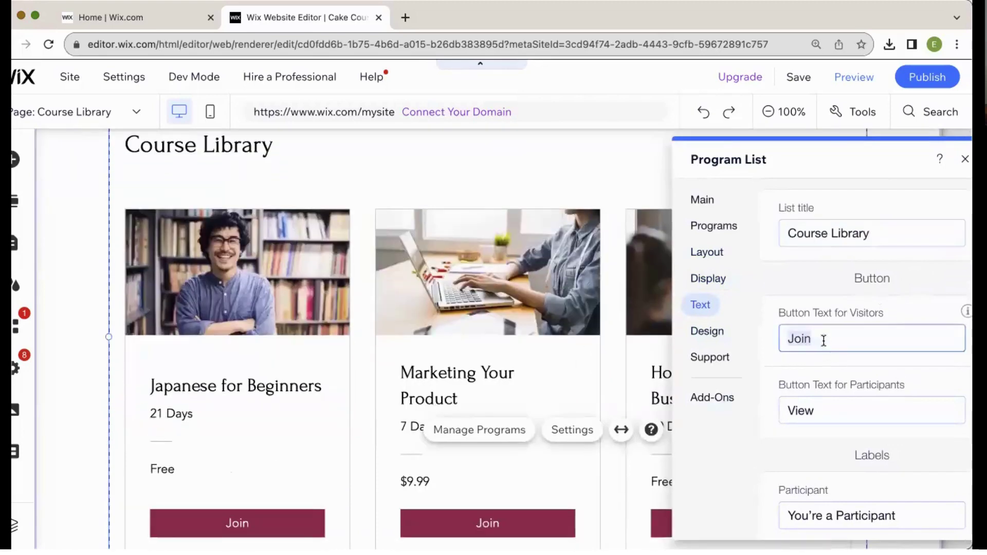
type("More I")
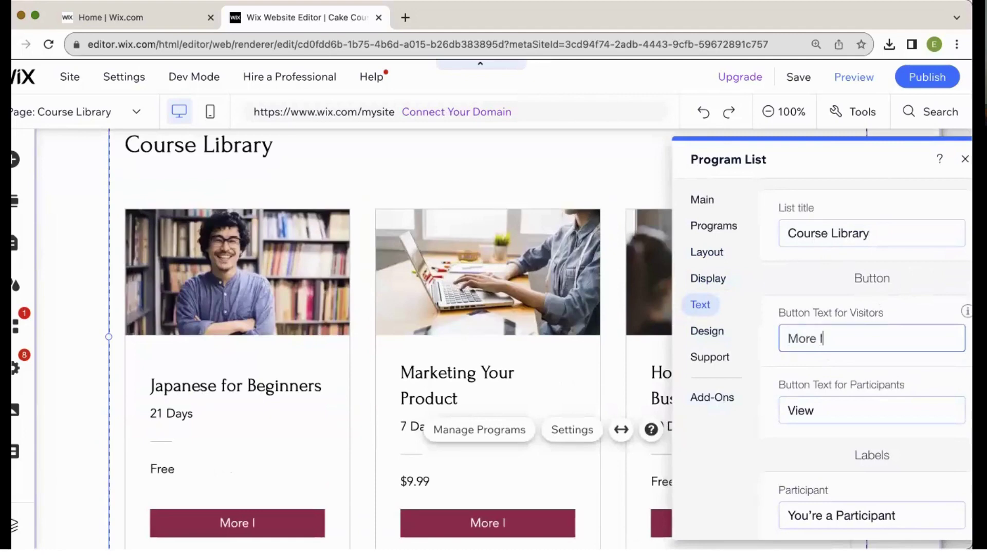
type("nfo")
Examine the program list's participant button text, status labels and design options, and close its settings.
left_click(853, 414)
scroll(853, 416, "down", 1)
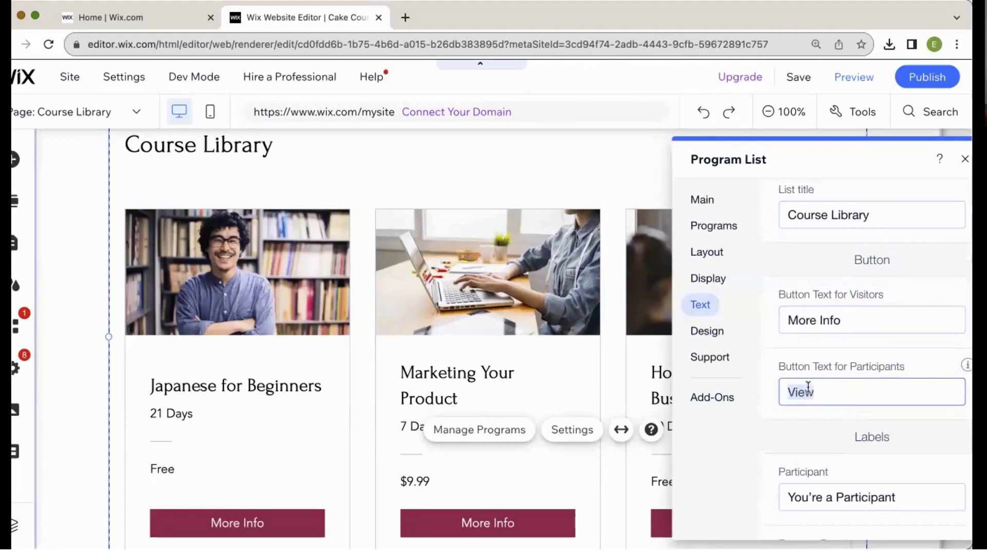
scroll(797, 388, "down", 2)
scroll(797, 388, "down", 2)
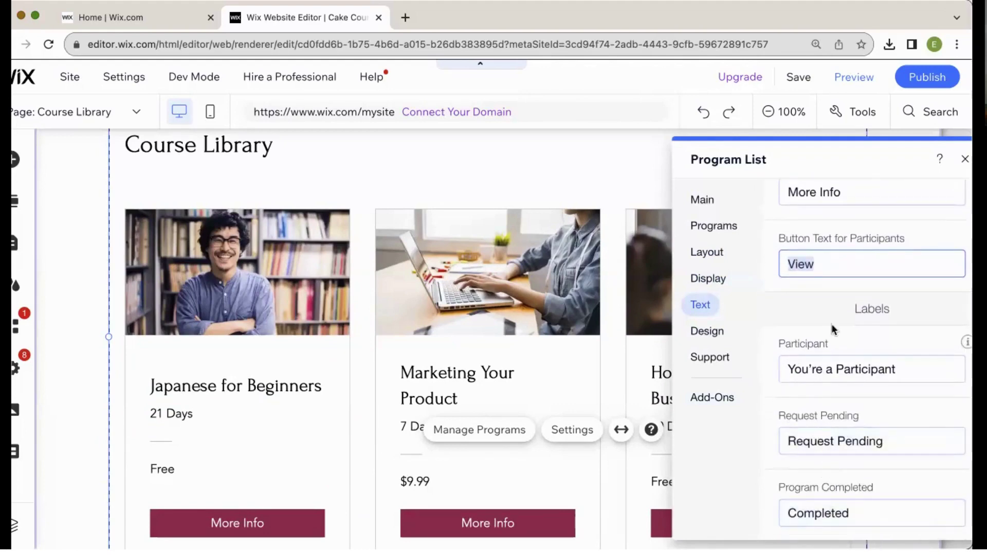
left_click(712, 332)
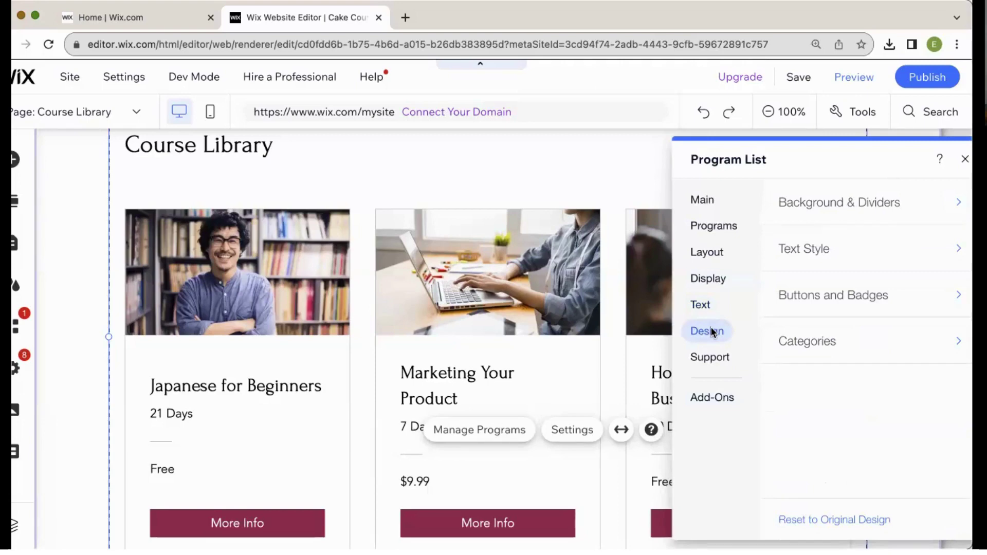
left_click(950, 207)
left_click(786, 202)
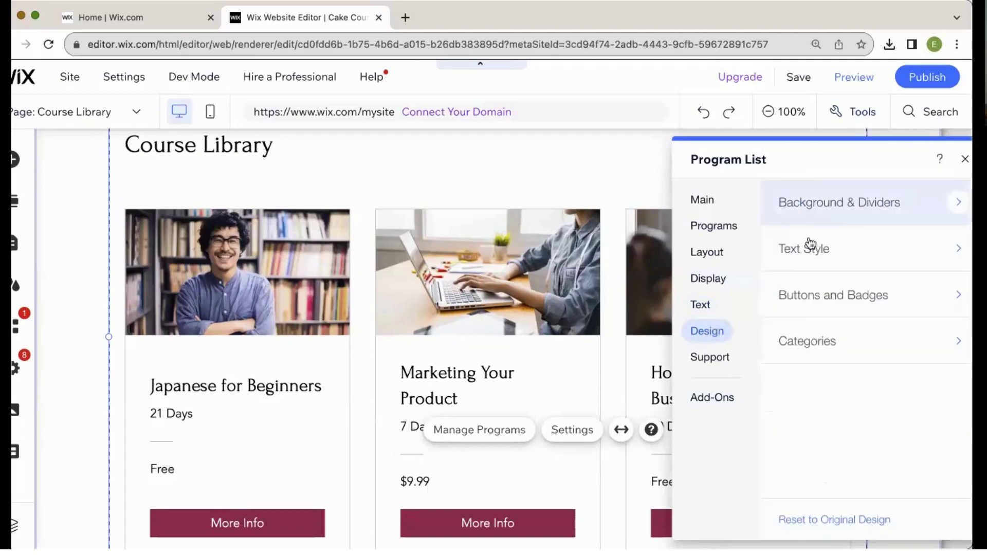
left_click(805, 354)
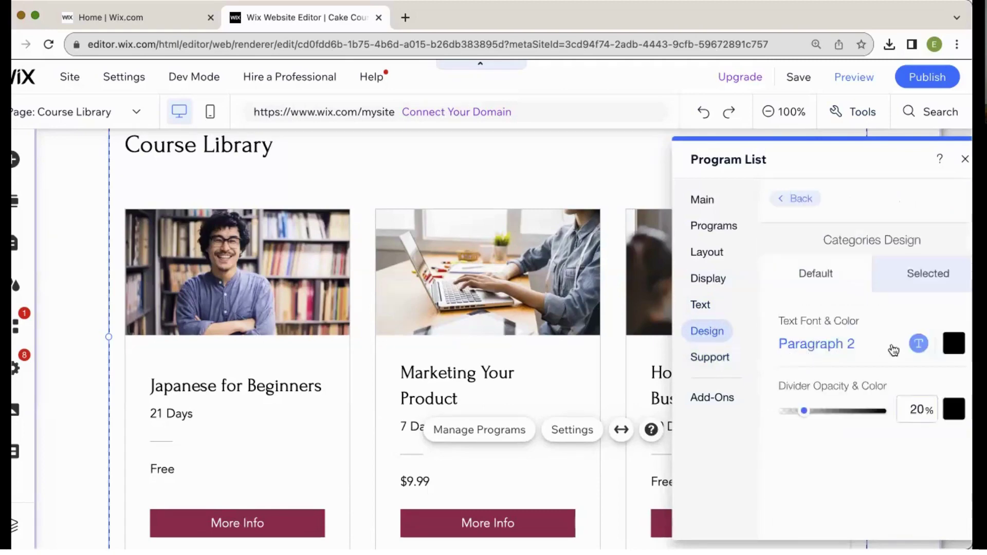
scroll(576, 360, "down", 2)
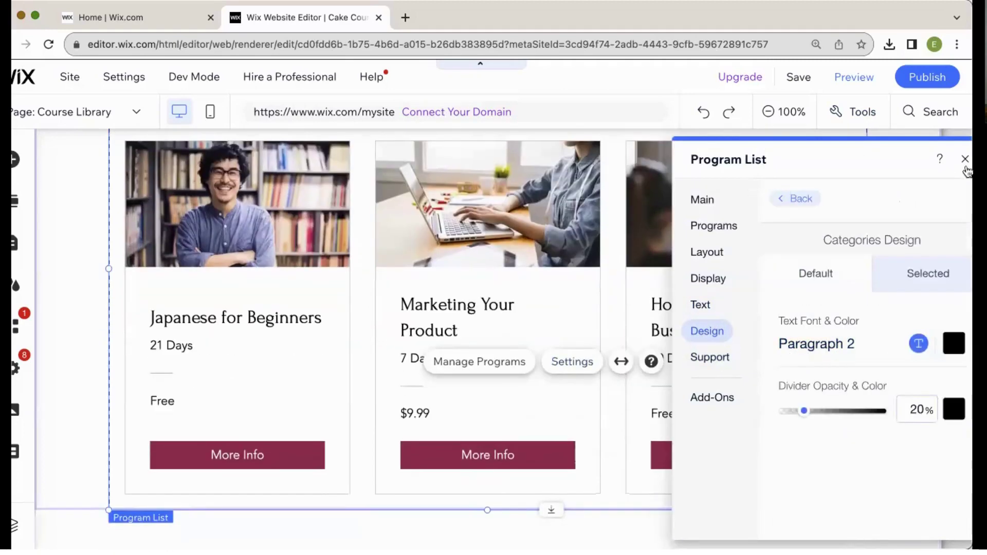
left_click(965, 159)
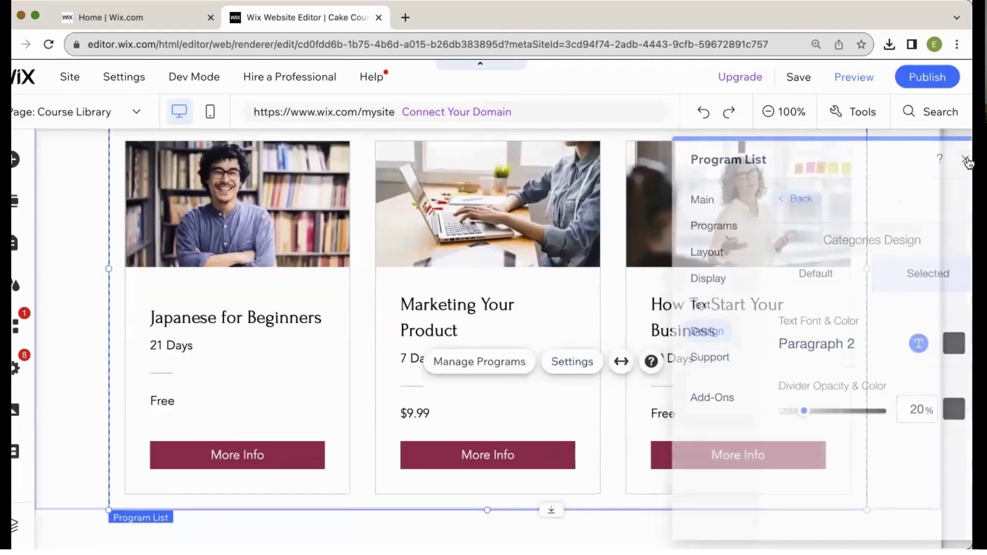
Open the Course Overview page from the site's program pages for editing.
left_click(124, 122)
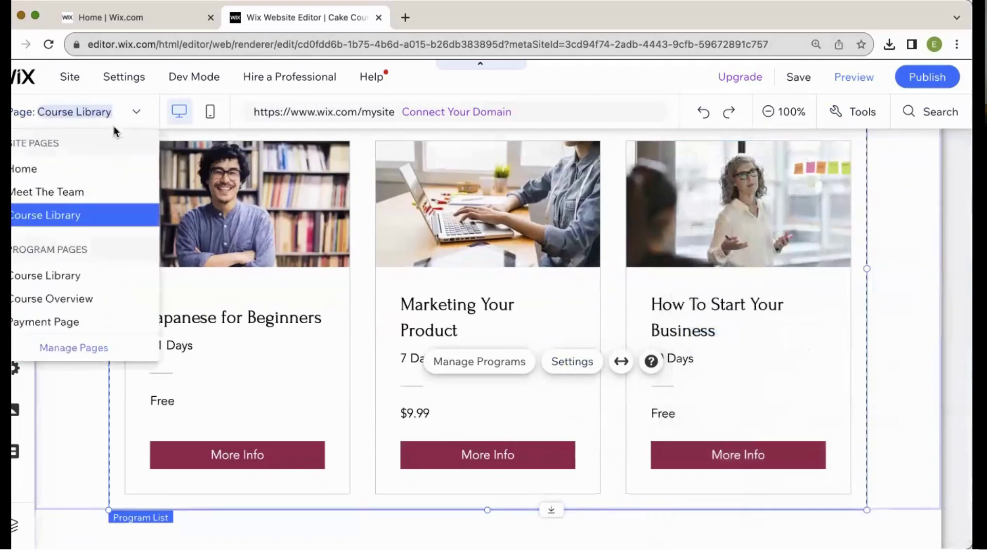
left_click(84, 347)
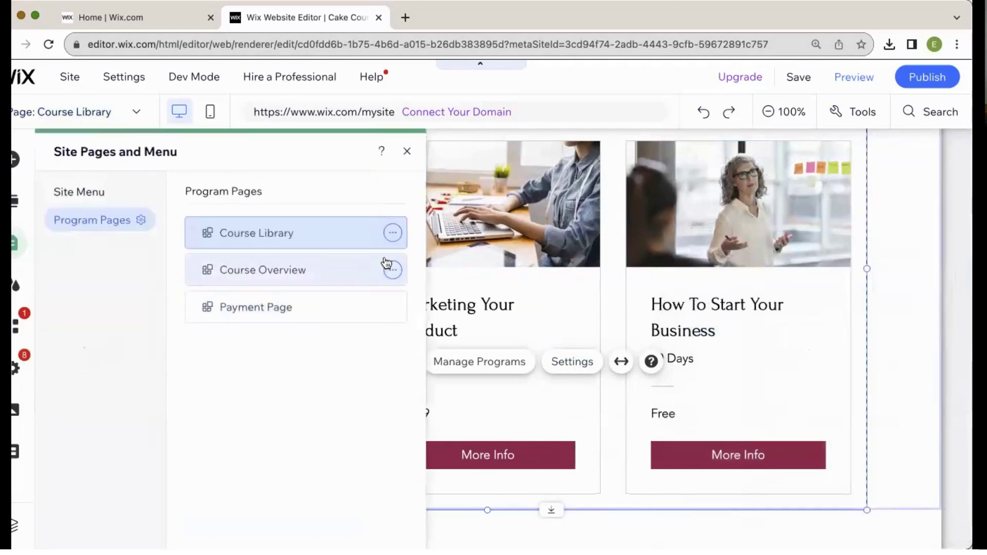
left_click(352, 272)
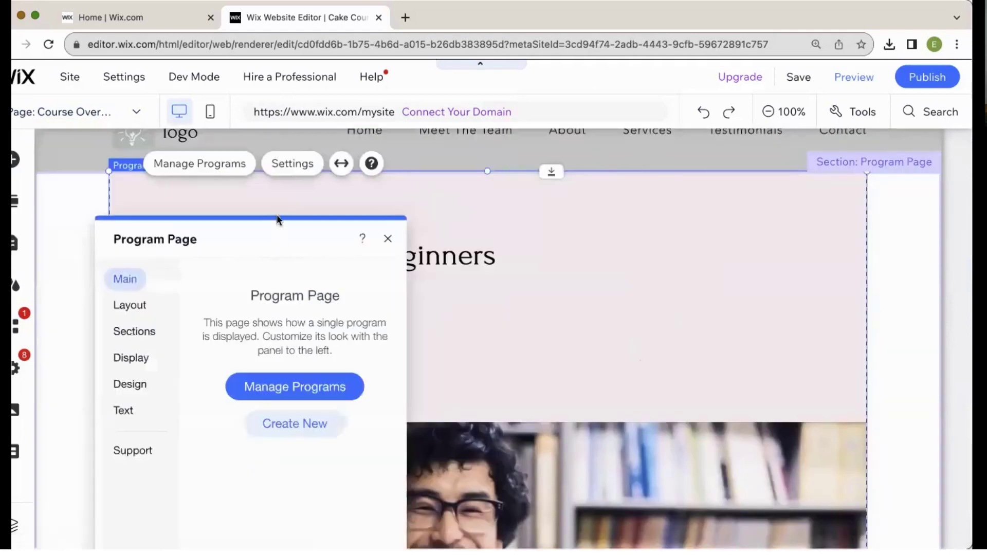
Compare the Classic and Side by Side header layouts on the Course Overview page and apply Side by Side.
left_click(128, 307)
scroll(230, 401, "down", 3)
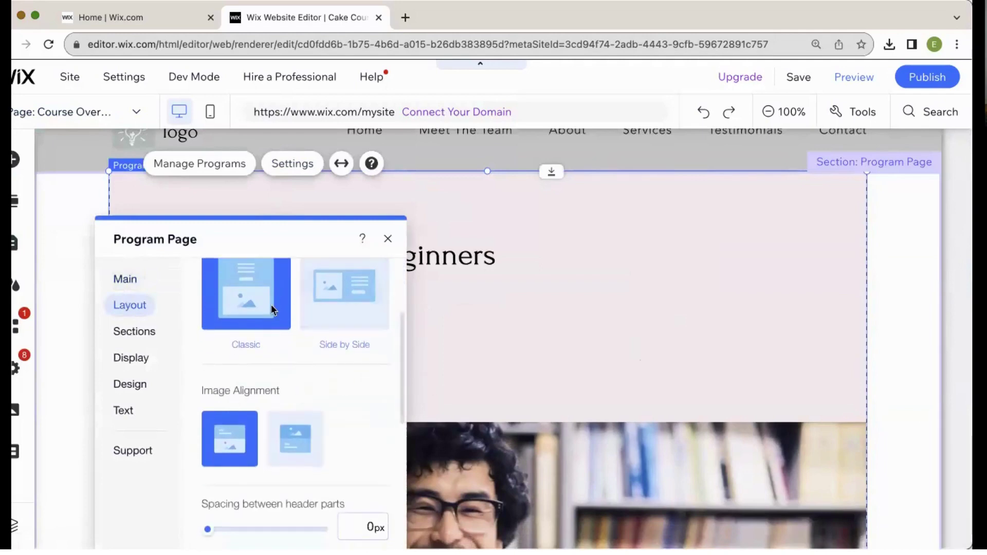
scroll(271, 309, "down", 1)
scroll(270, 306, "up", 4)
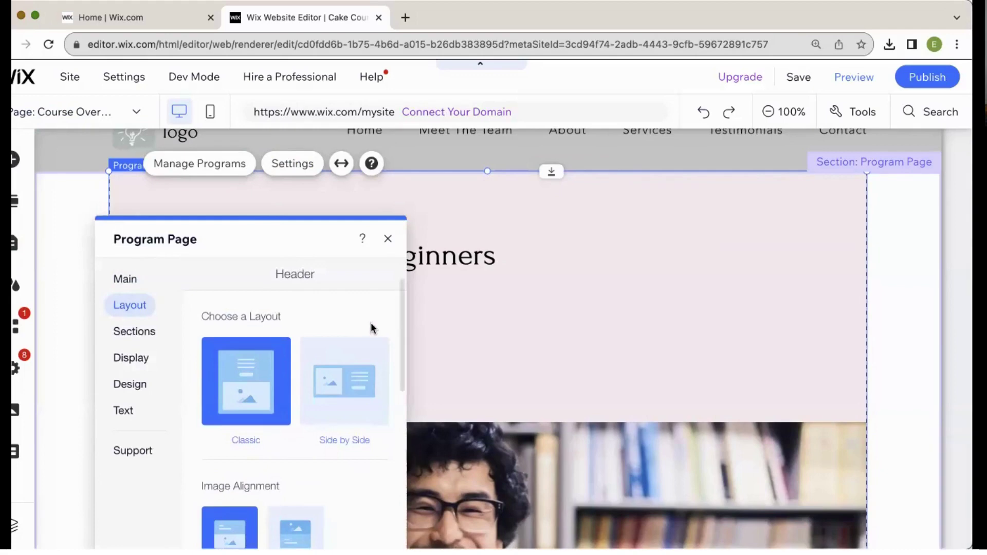
scroll(486, 322, "down", 1)
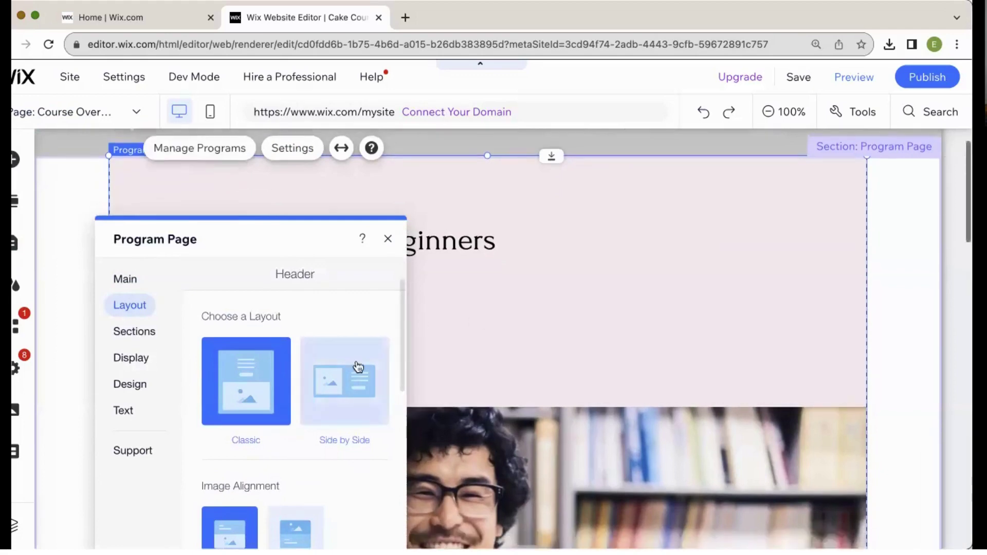
left_click(355, 370)
scroll(498, 372, "up", 2)
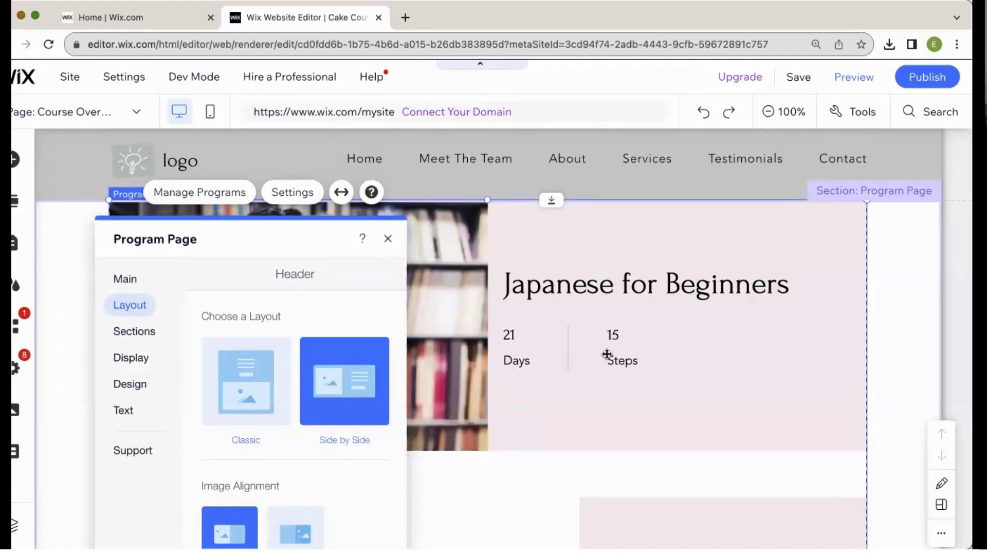
left_click(229, 392)
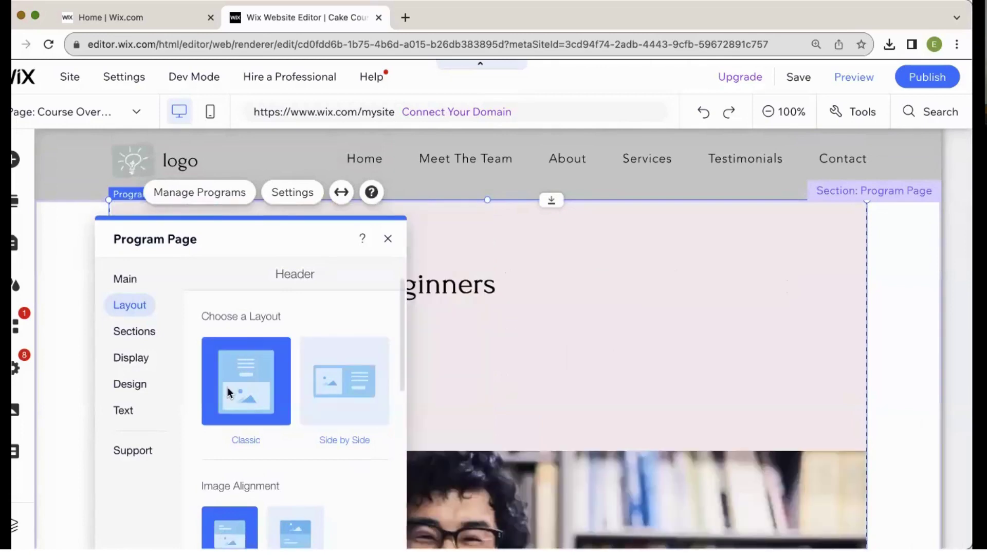
left_click(361, 382)
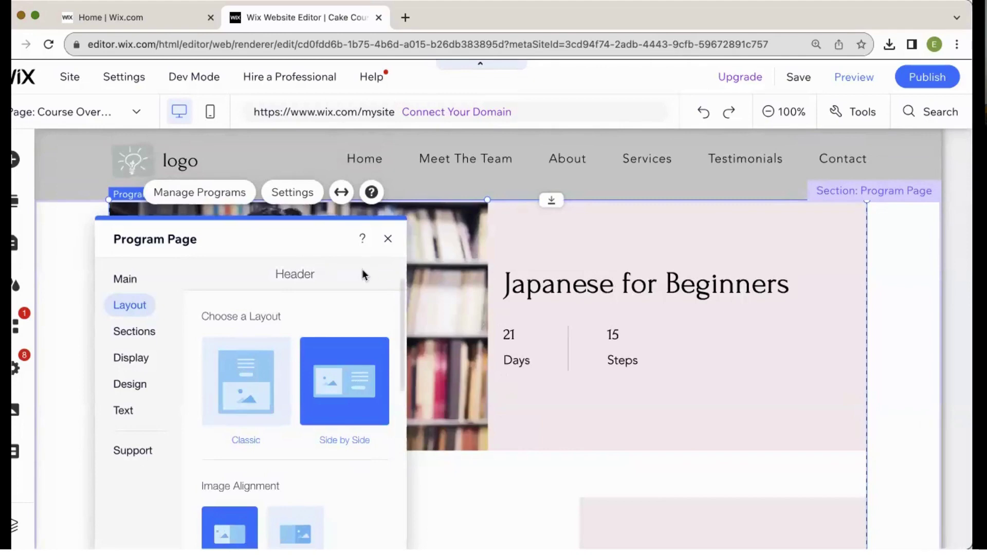
Try aligning the header image to the right of the program title and set it back to the left.
left_click_drag(324, 236, 846, 117)
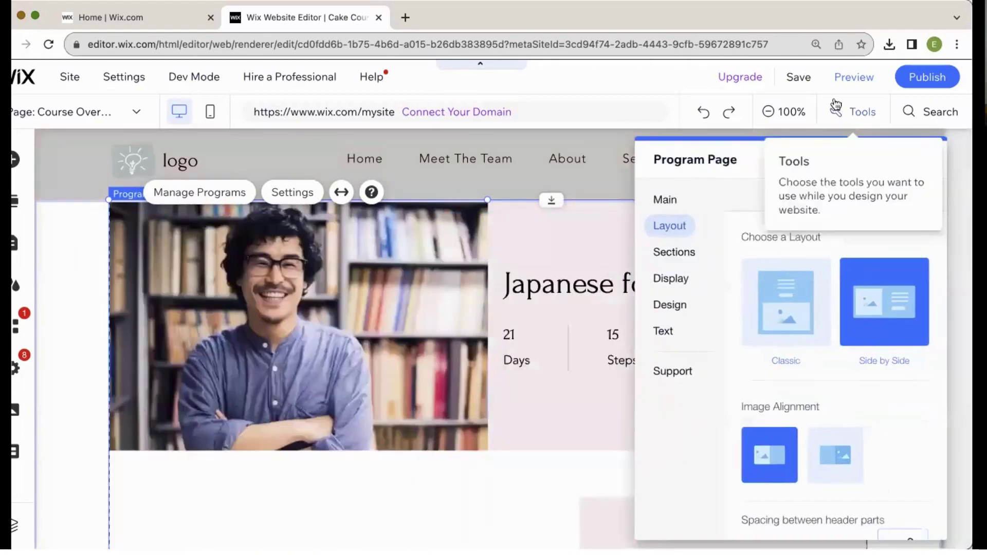
scroll(742, 366, "down", 1)
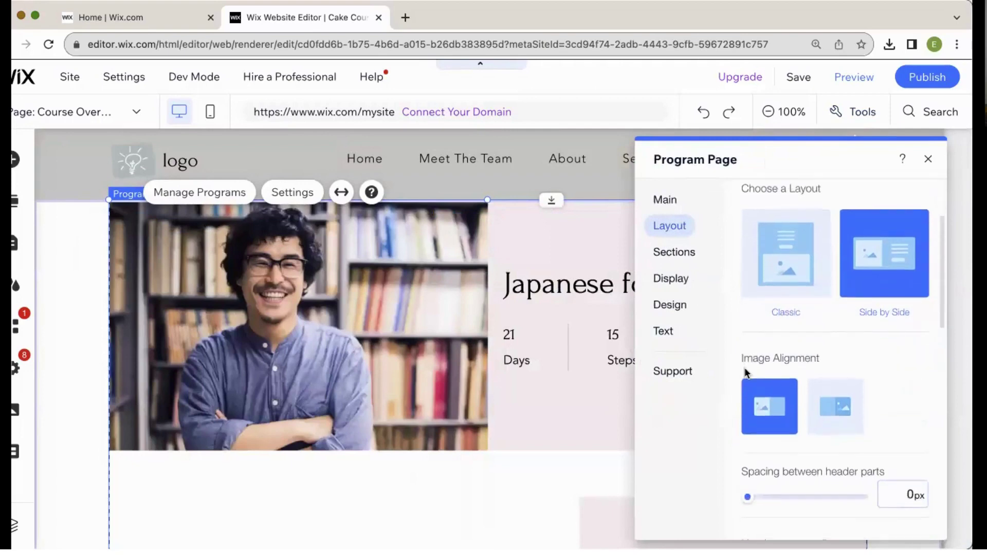
left_click(819, 418)
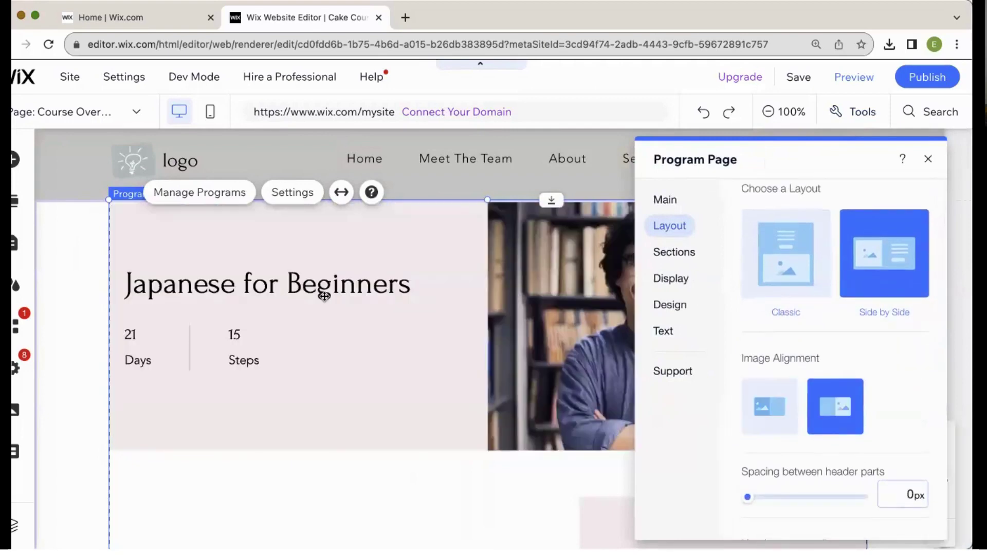
left_click(761, 423)
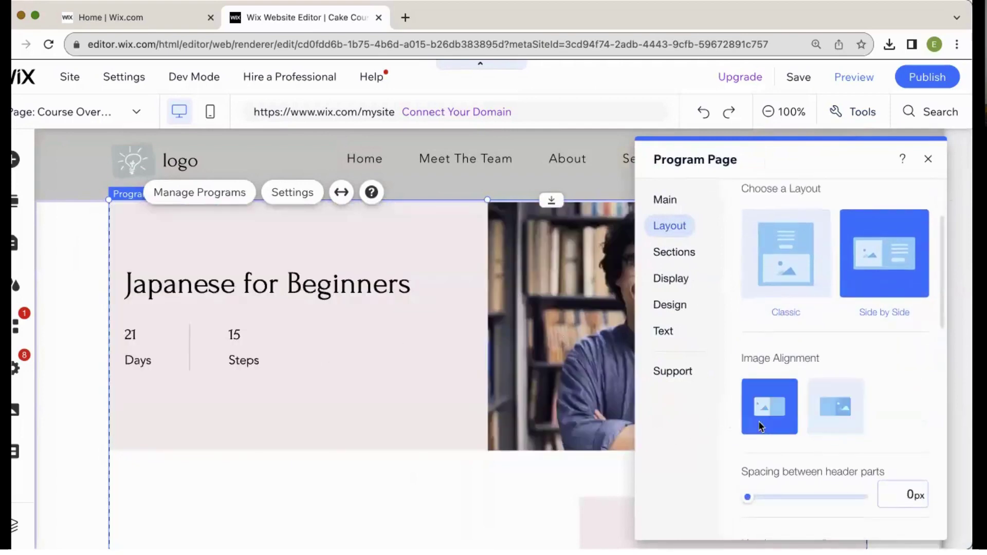
Try the different header content alignments and set the program title and details to centered.
scroll(854, 393, "down", 4)
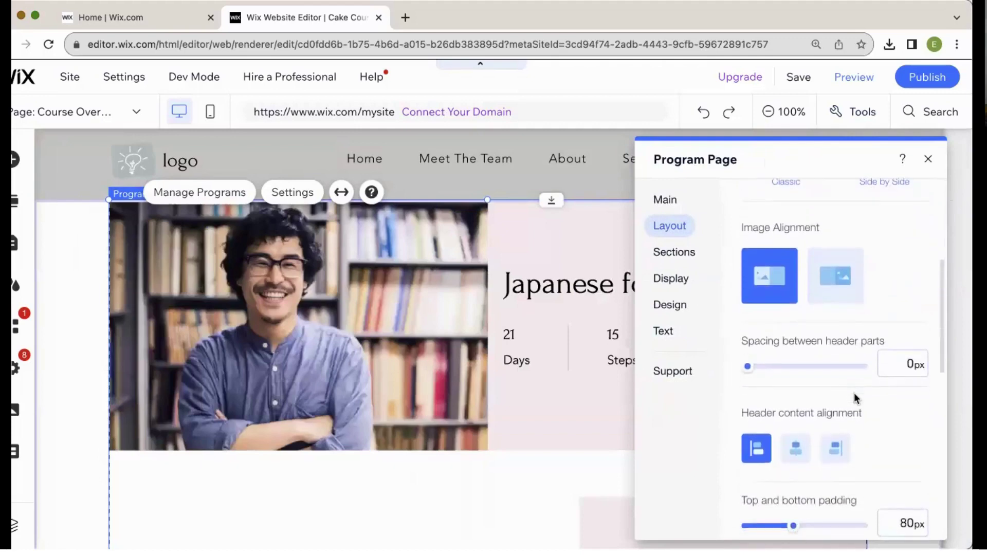
left_click_drag(871, 163, 263, 106)
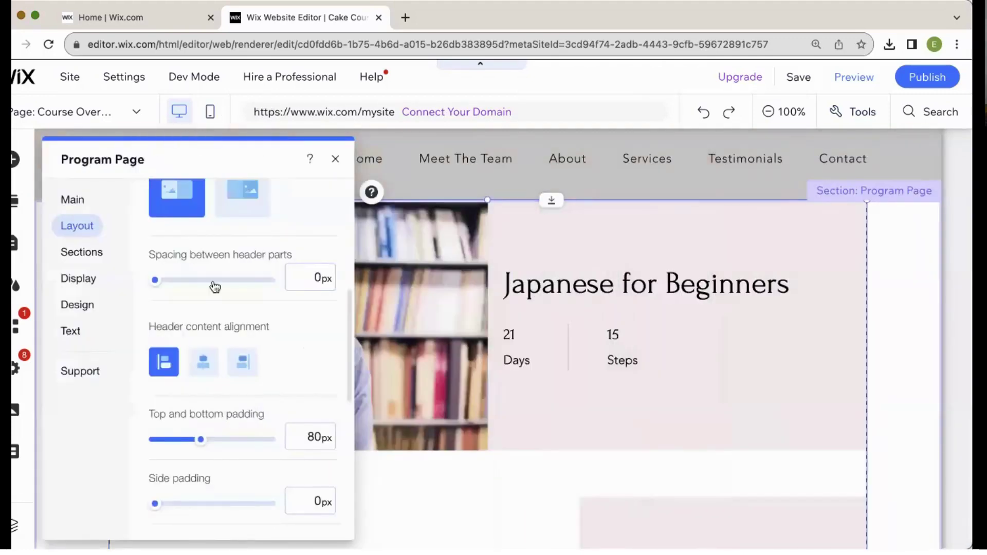
left_click(204, 365)
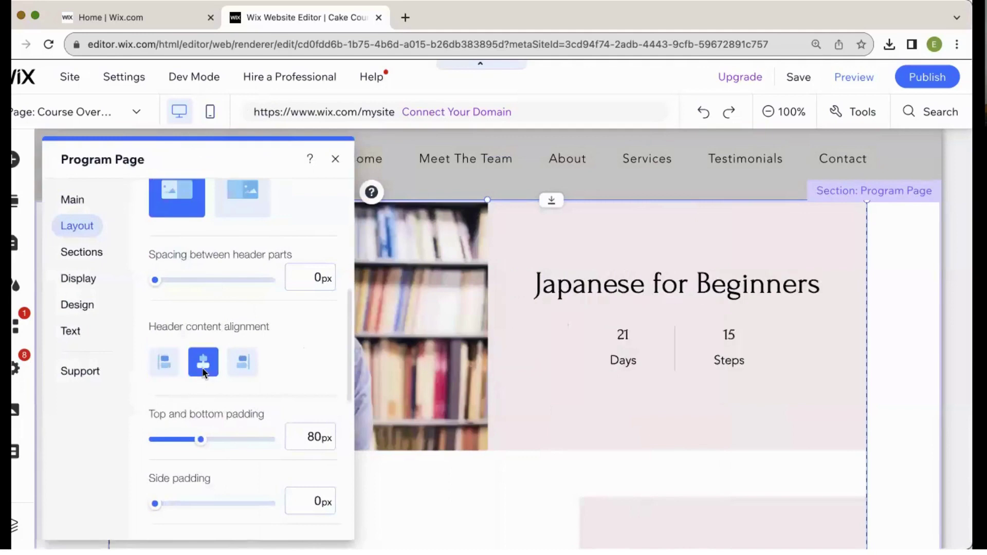
left_click(243, 366)
left_click(164, 363)
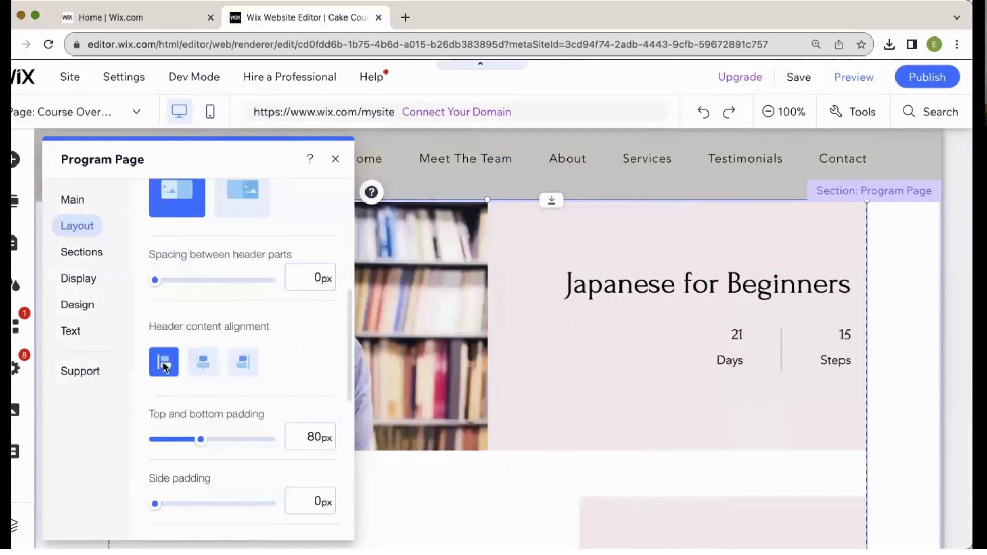
left_click(205, 364)
Check the image position options for cropping the header image and return to the layout settings.
scroll(270, 435, "down", 5)
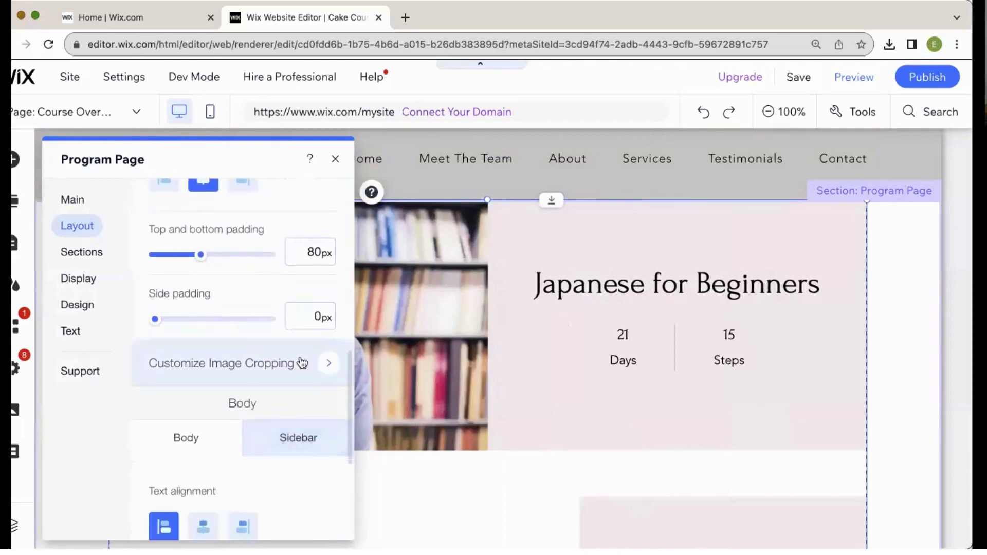
left_click(304, 363)
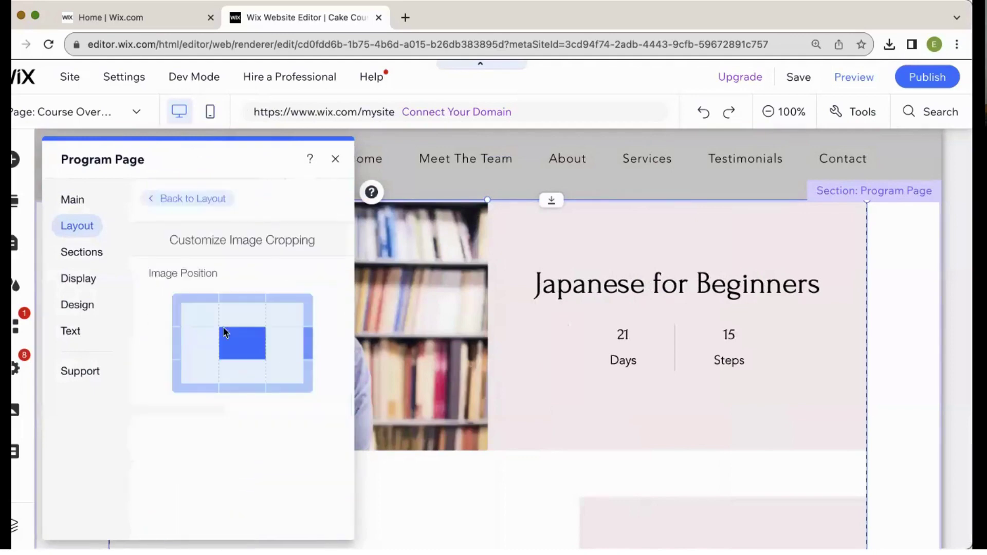
left_click(200, 204)
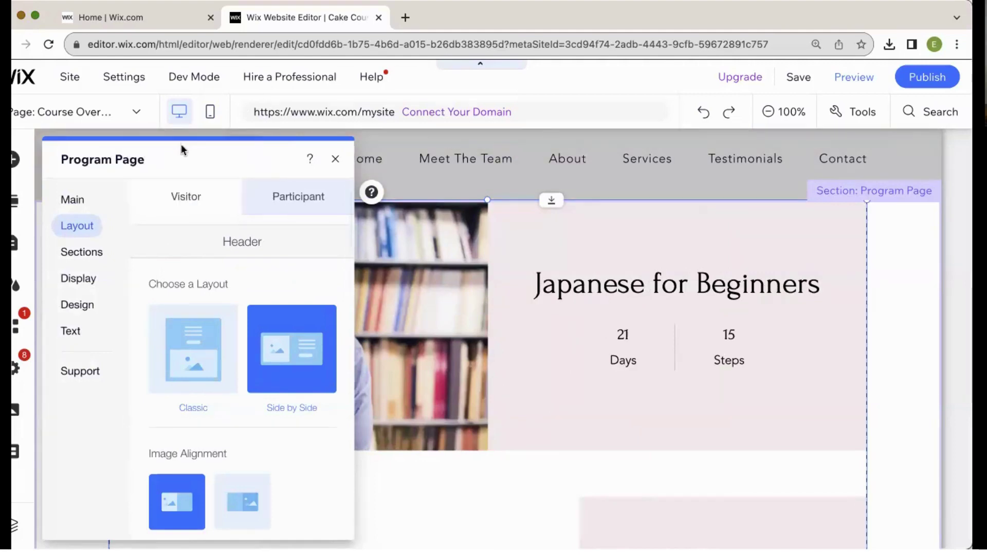
Center the text alignment of the Course Overview page's body.
left_click_drag(298, 168, 970, 169)
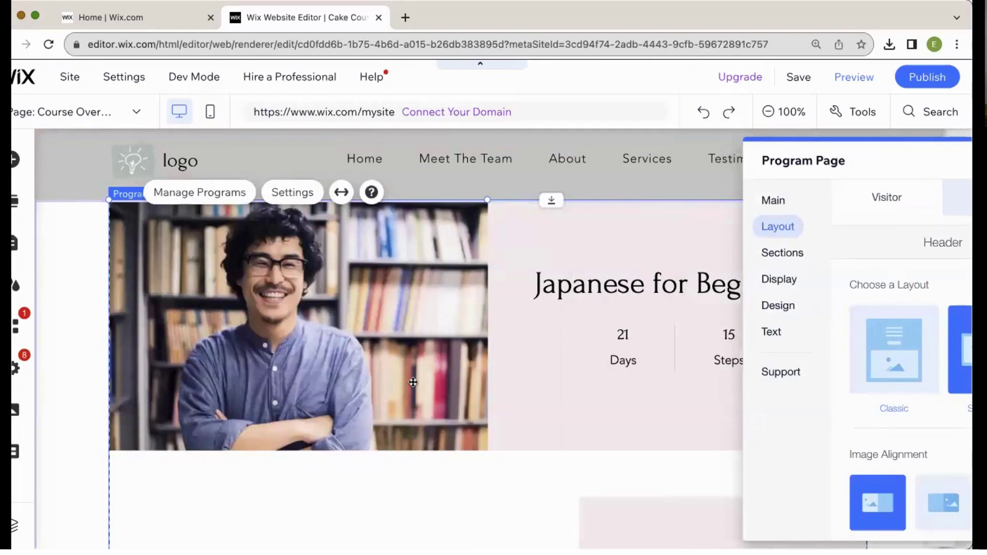
left_click_drag(909, 167, 678, 90)
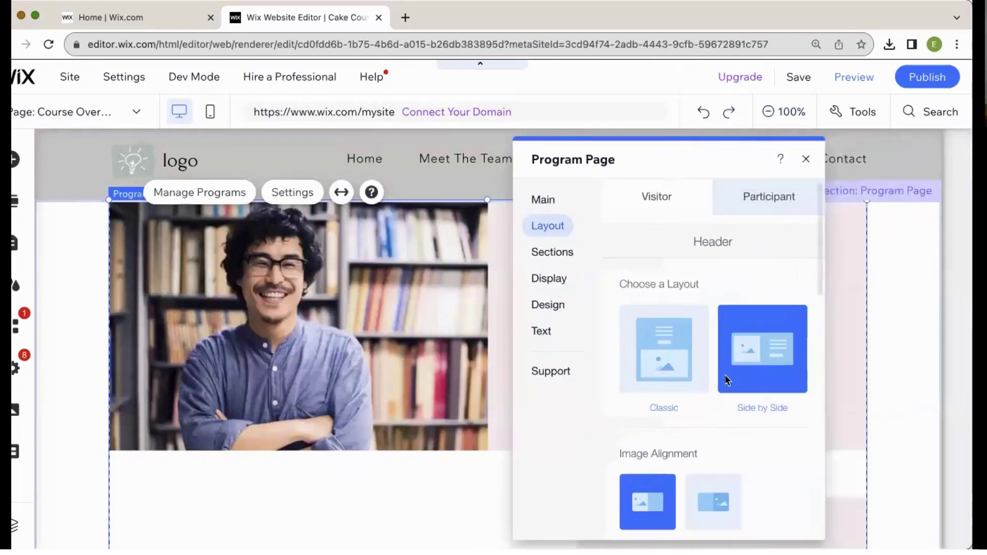
scroll(727, 379, "down", 2)
scroll(725, 378, "down", 5)
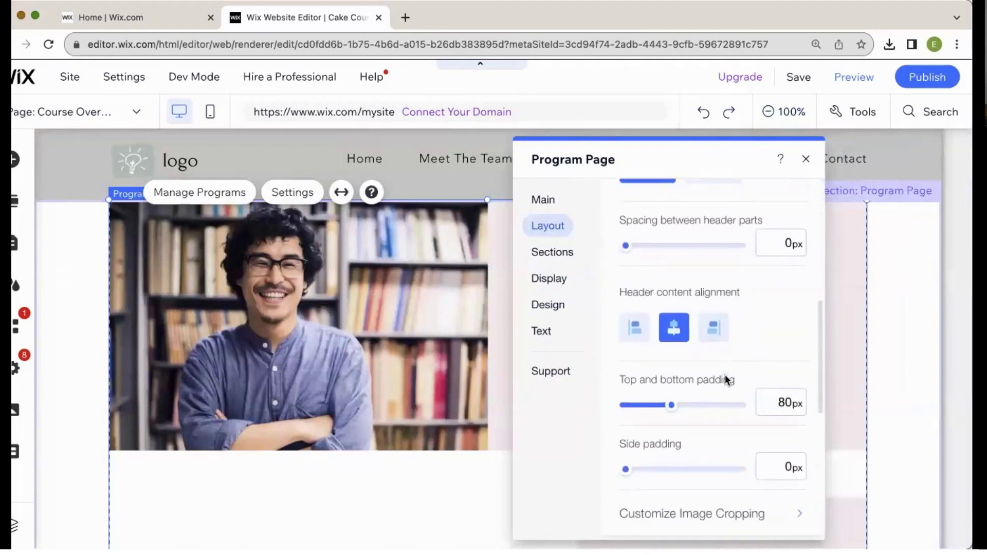
scroll(628, 437, "down", 7)
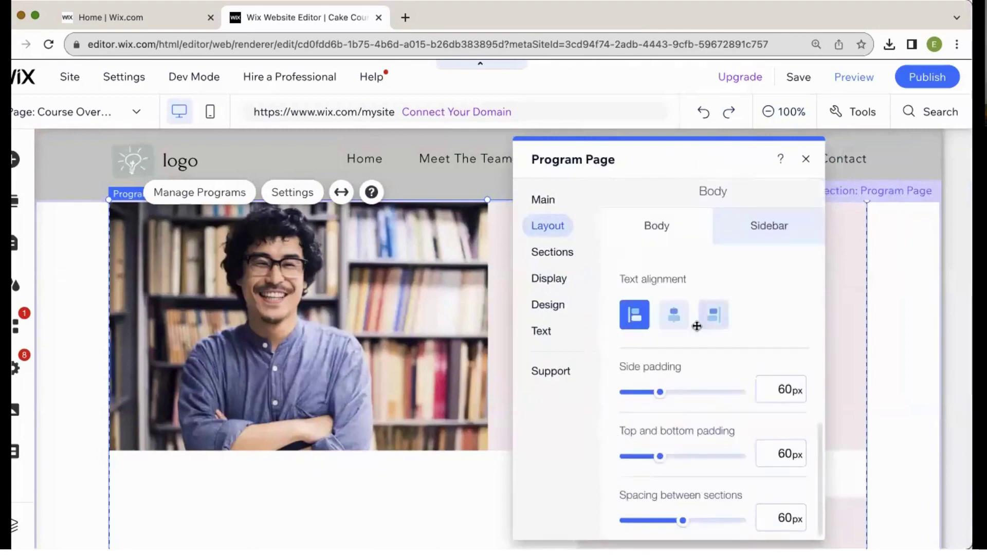
scroll(367, 426, "down", 5)
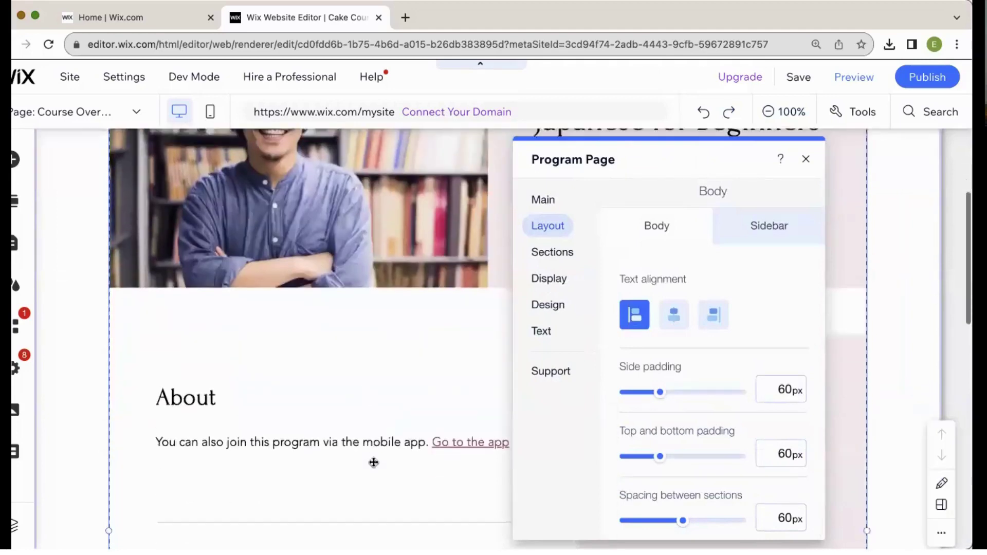
left_click(674, 316)
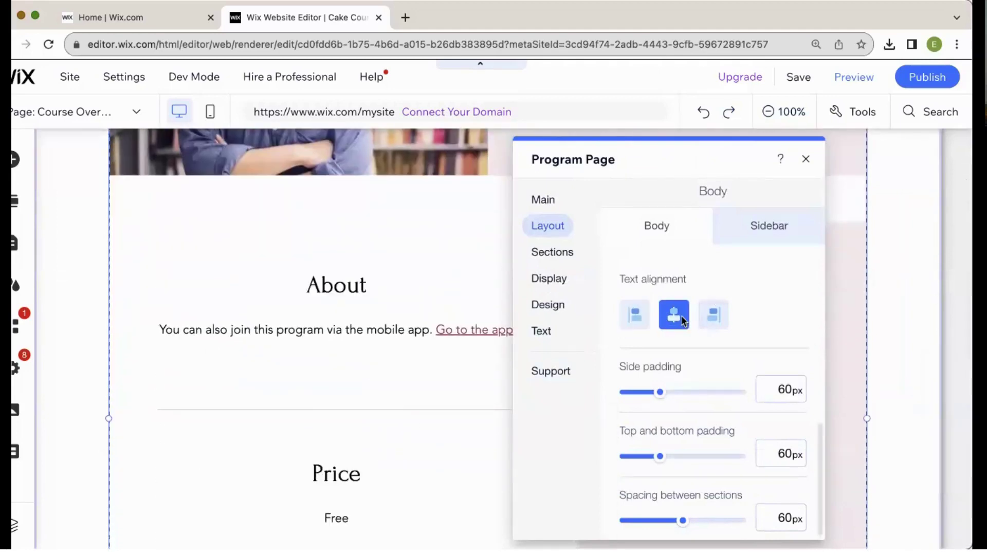
Try right alignment for the page's body text and set it to left.
left_click(722, 319)
left_click(633, 314)
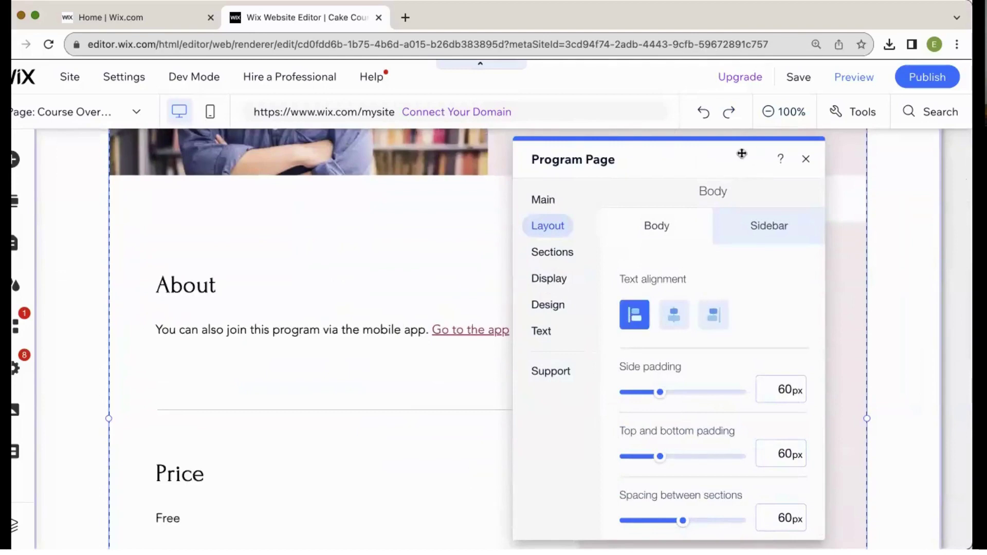
Check the sidebar's layout options and compare the layout settings for participants and visitors.
left_click_drag(741, 153, 437, 161)
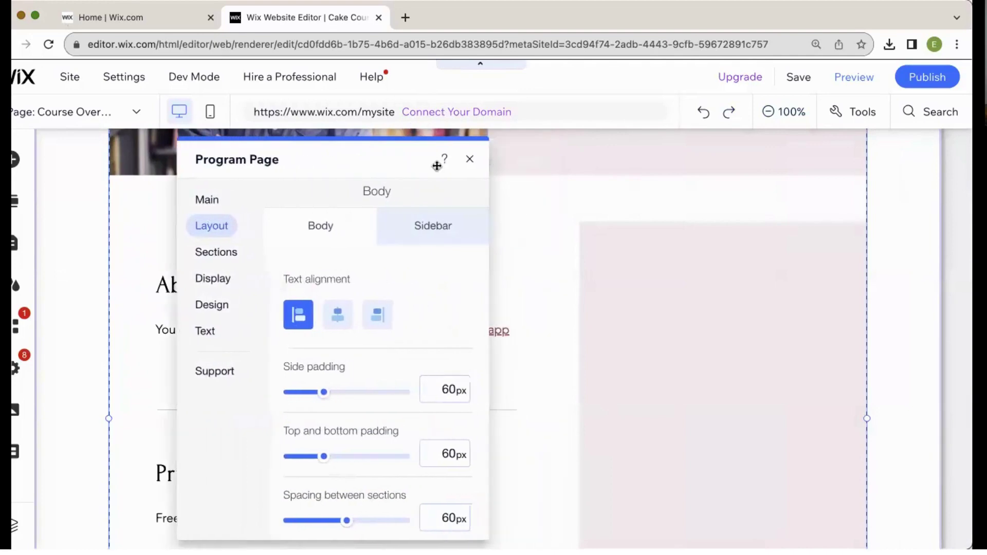
left_click(413, 222)
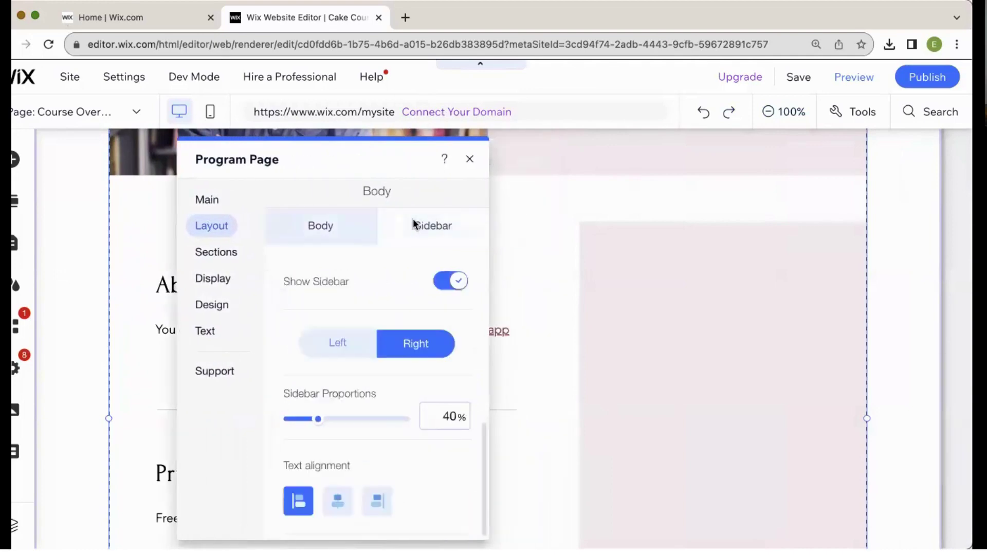
scroll(417, 347, "down", 4)
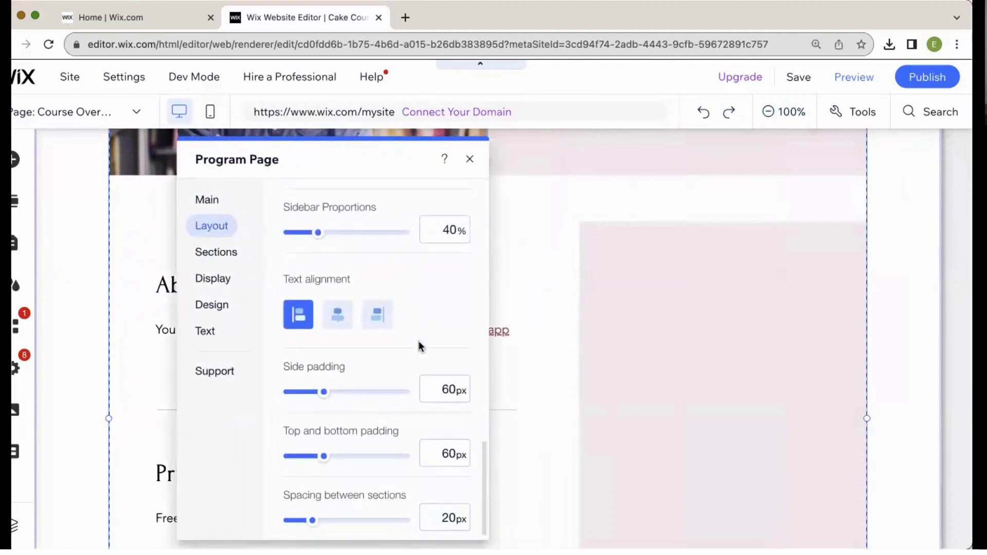
scroll(419, 347, "up", 5)
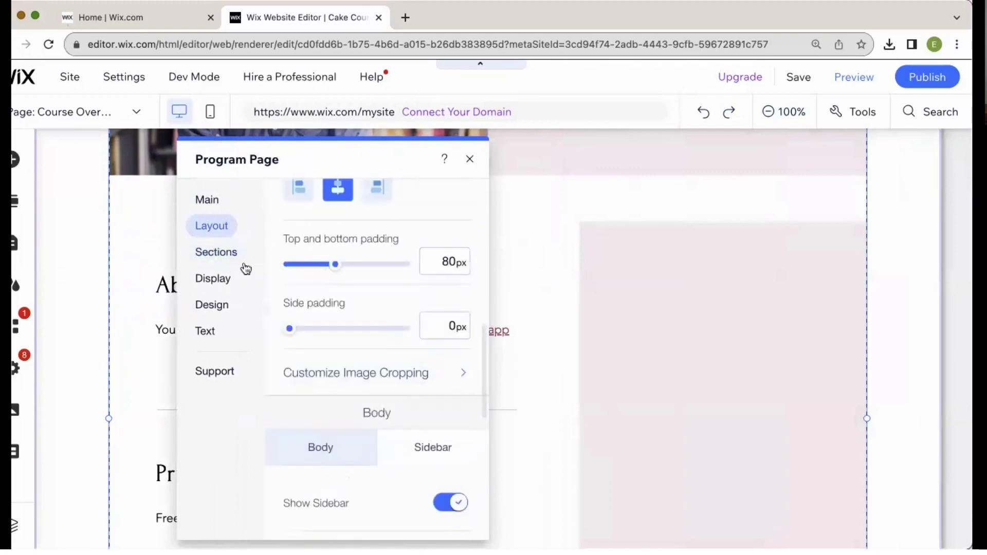
scroll(304, 263, "up", 8)
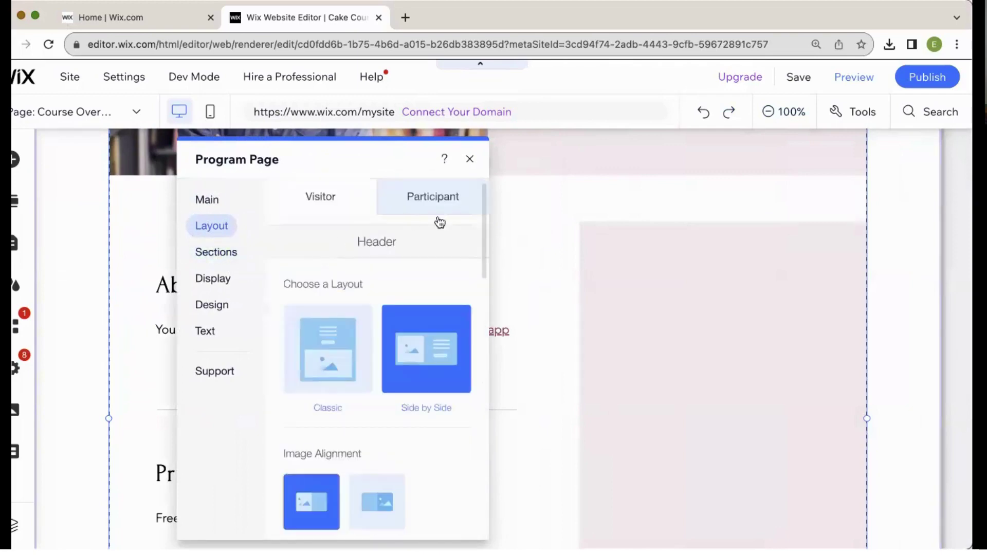
left_click(440, 222)
left_click(348, 206)
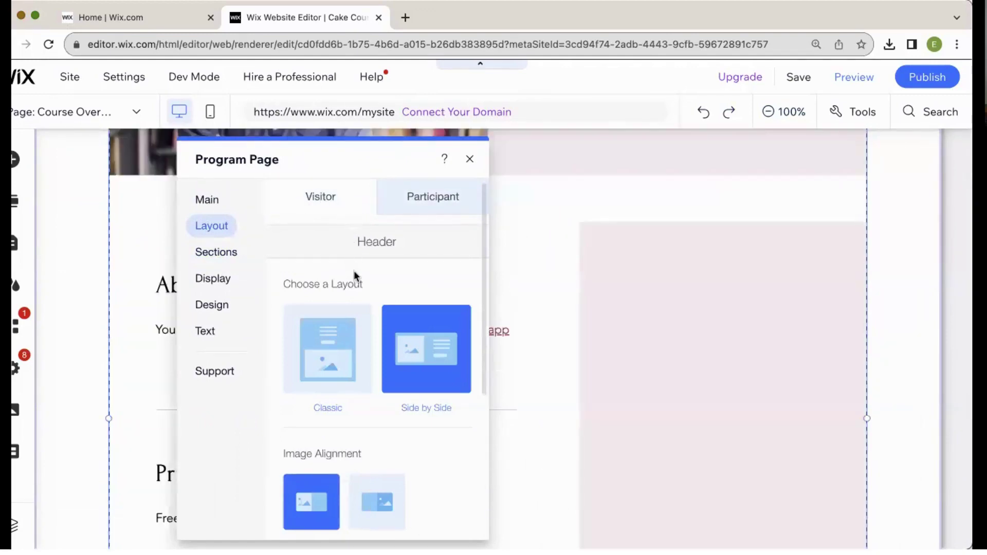
In the page's section settings, try hiding the About section's title and turn it back on.
left_click(217, 255)
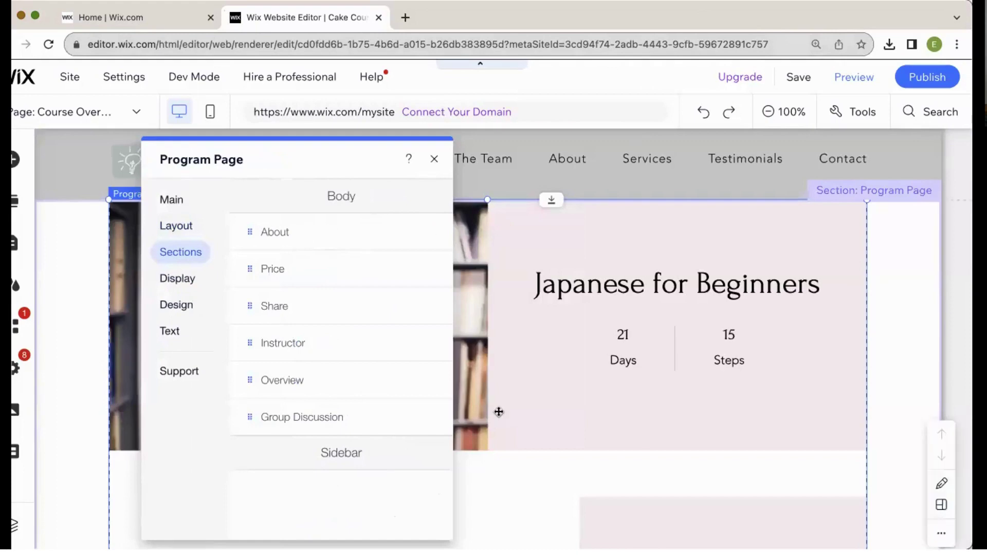
scroll(498, 409, "down", 3)
left_click_drag(332, 174, 705, 159)
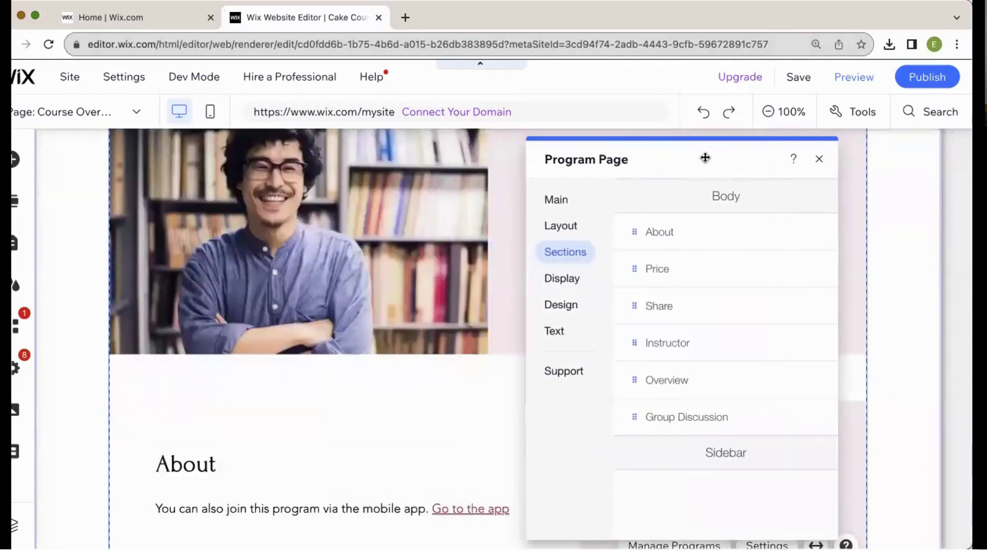
left_click(810, 234)
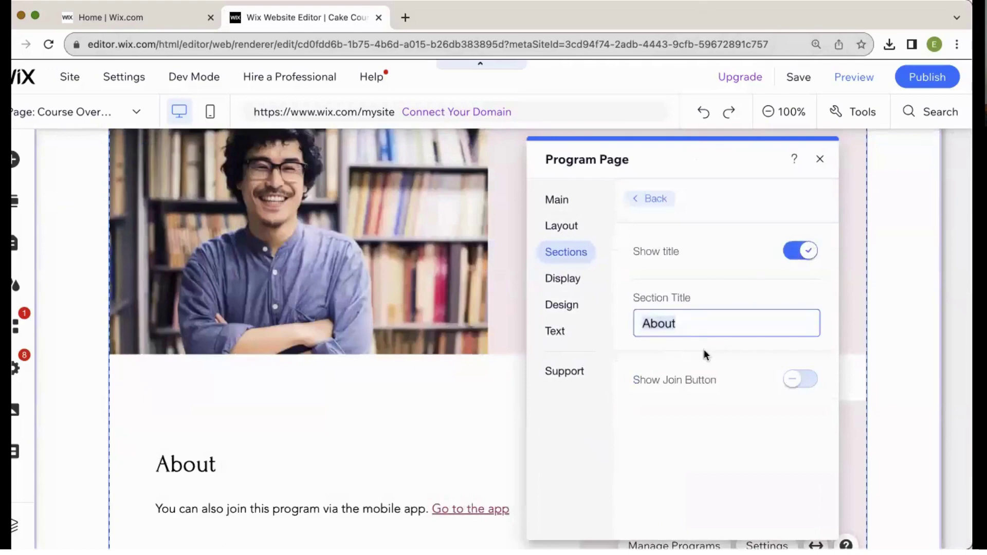
left_click(810, 255)
left_click(809, 253)
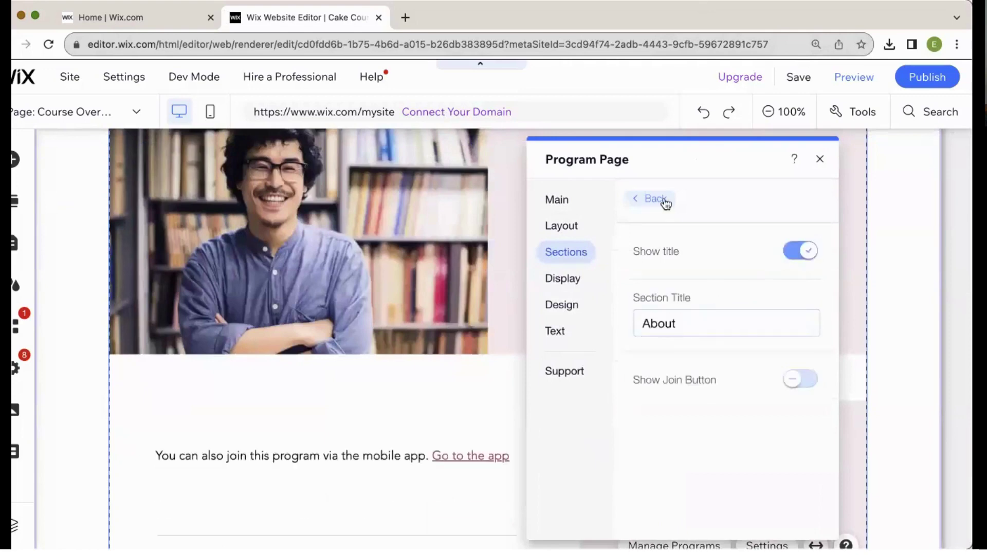
left_click(660, 200)
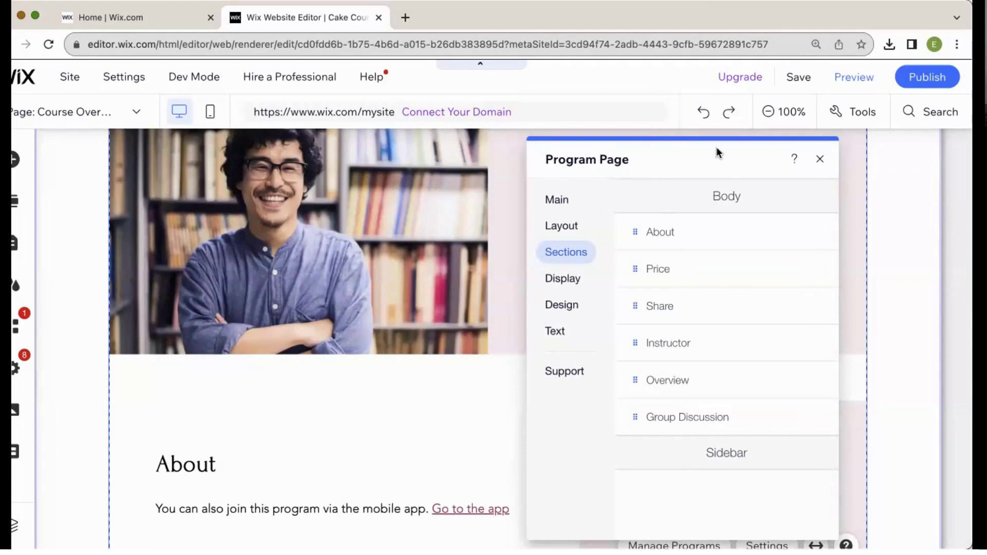
Move the Group Discussion section from the page body to the sidebar.
left_click_drag(587, 172, 212, 149)
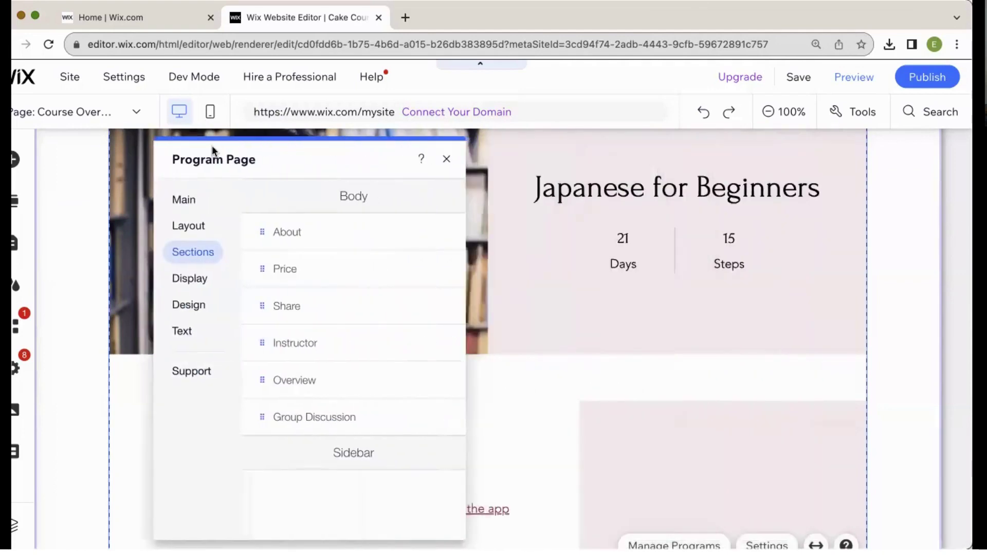
scroll(678, 412, "down", 3)
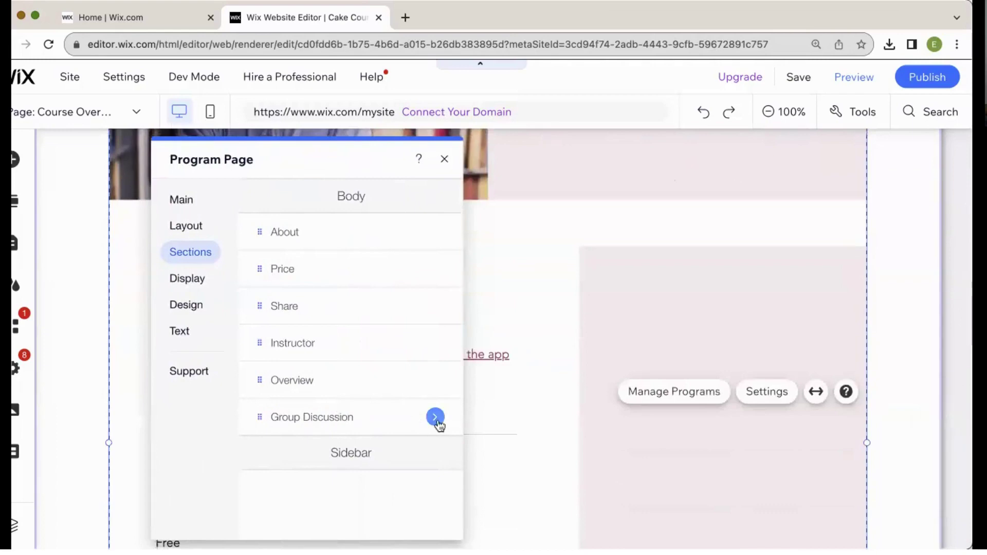
left_click(434, 417)
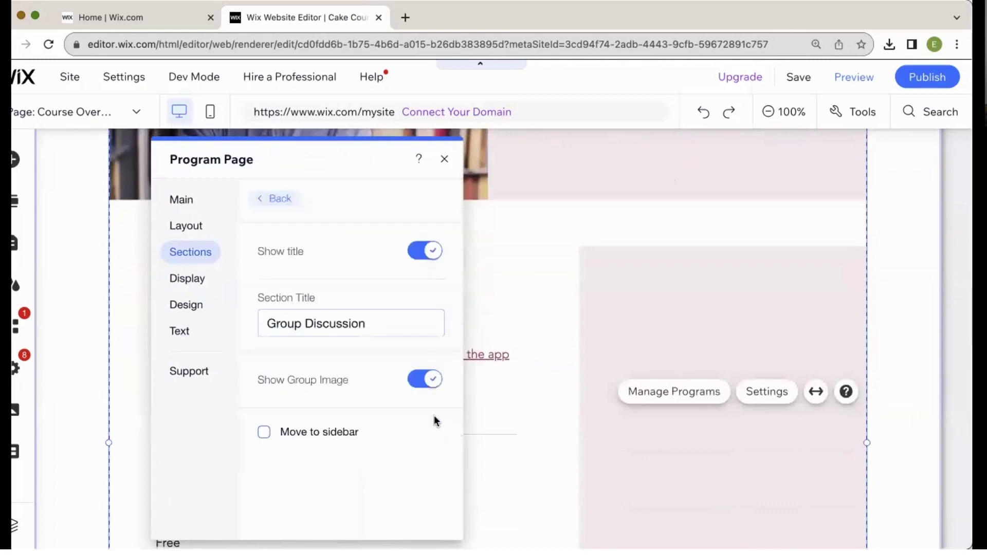
left_click(276, 198)
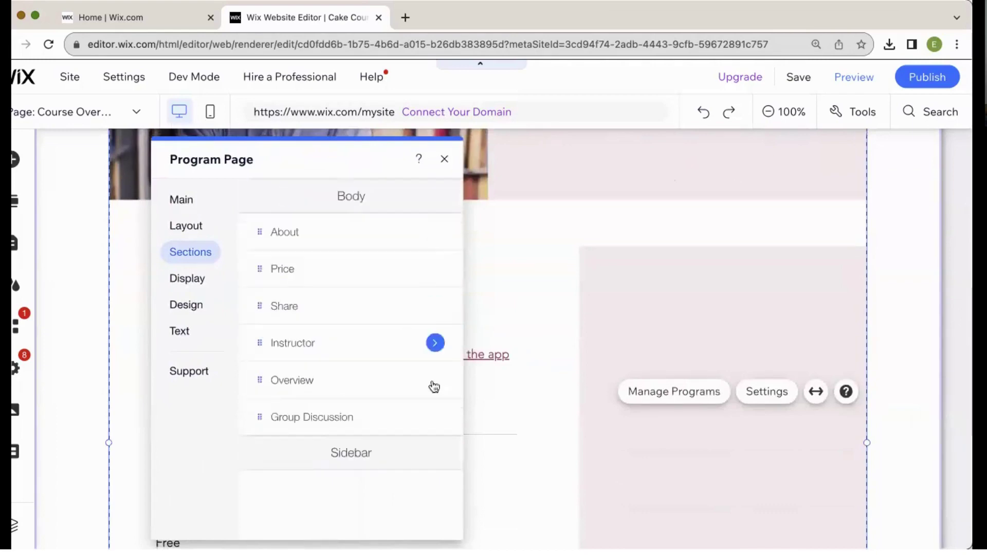
left_click(437, 416)
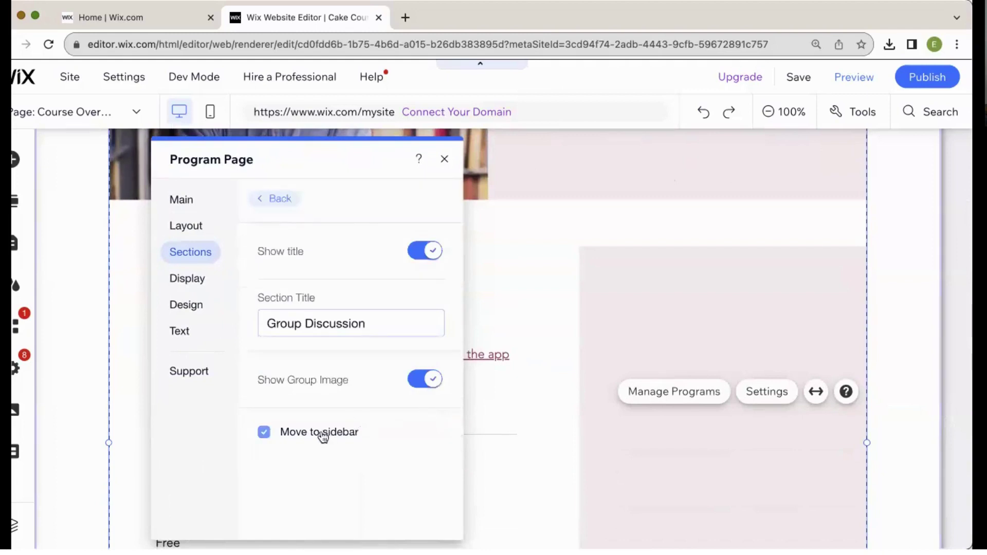
left_click(276, 200)
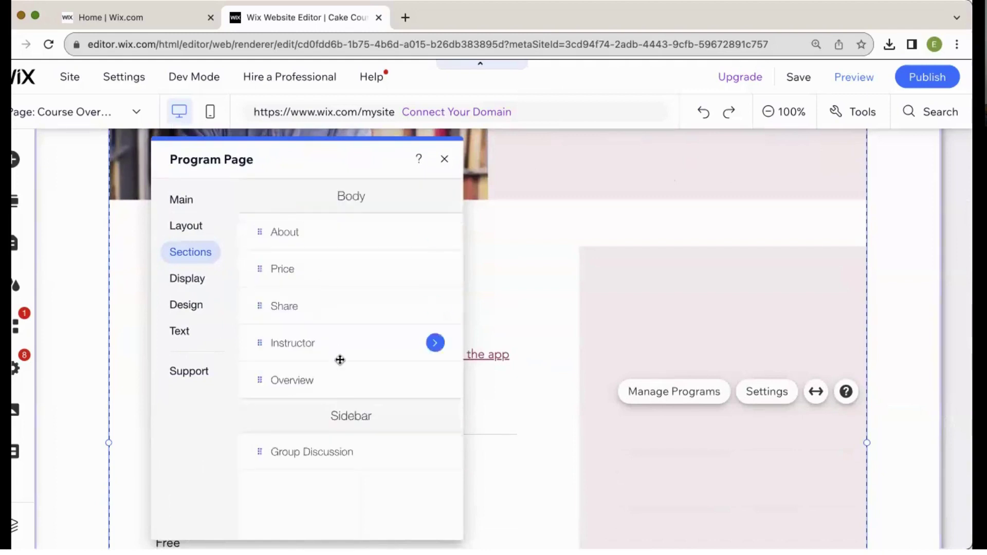
Move the Instructor and Share sections from the page body to the sidebar.
left_click(436, 343)
left_click(304, 493)
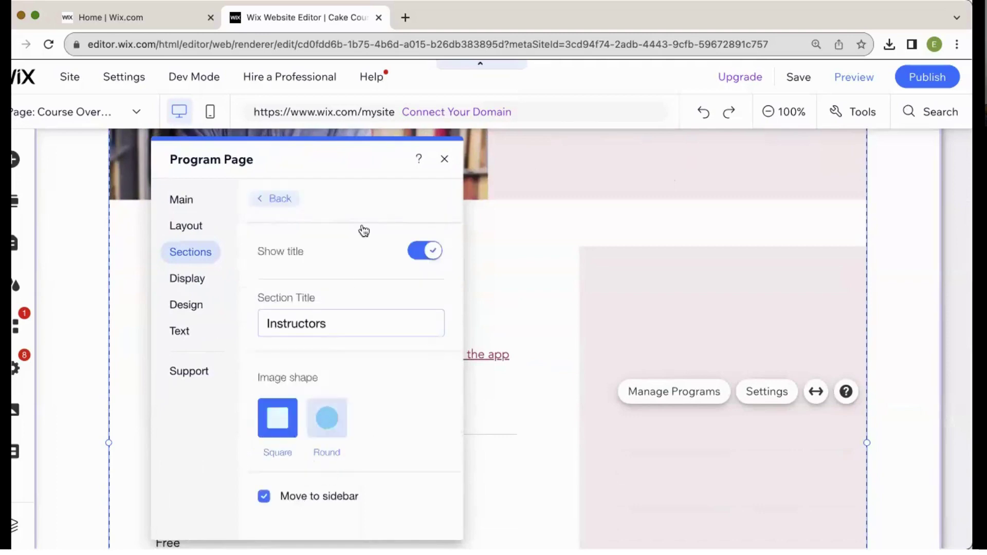
left_click(291, 204)
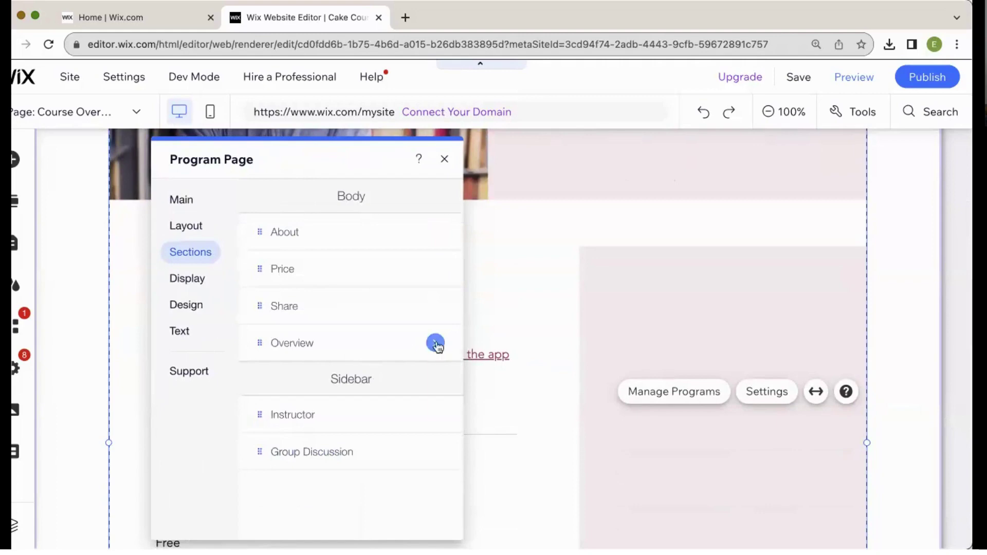
left_click(435, 306)
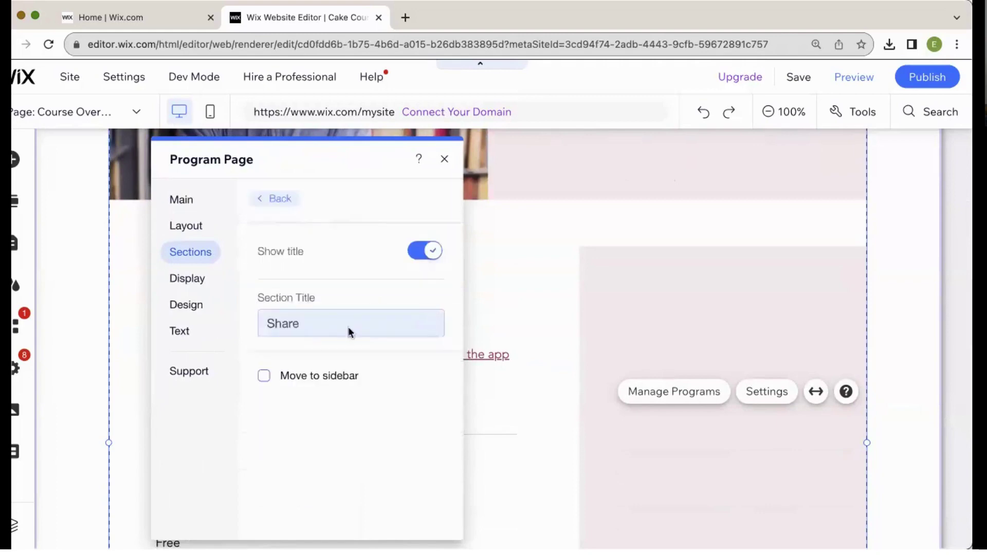
left_click(278, 376)
left_click(285, 199)
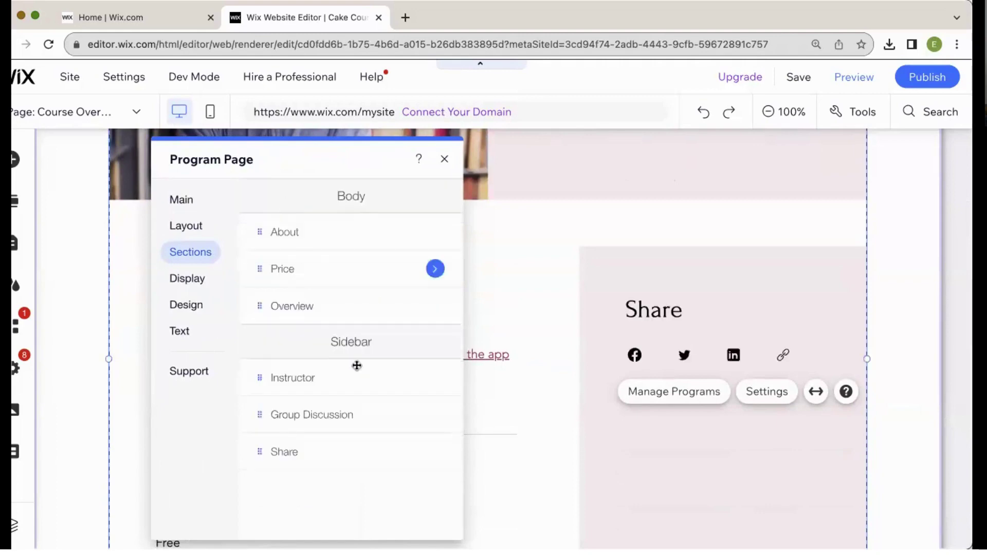
Review the rearranged body and sidebar on the page and look through the Display, Layout and Design settings.
left_click_drag(320, 156, 709, 155)
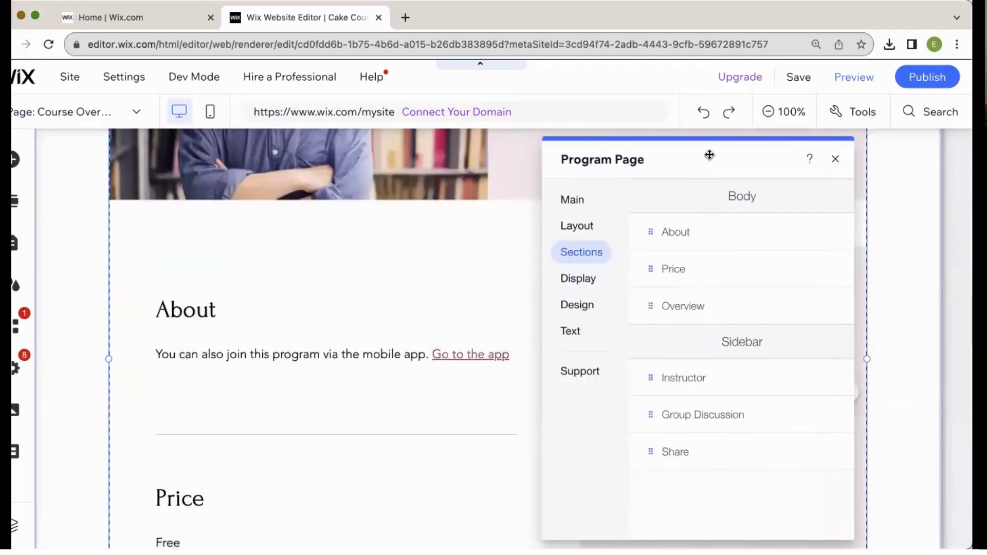
scroll(224, 349, "down", 6)
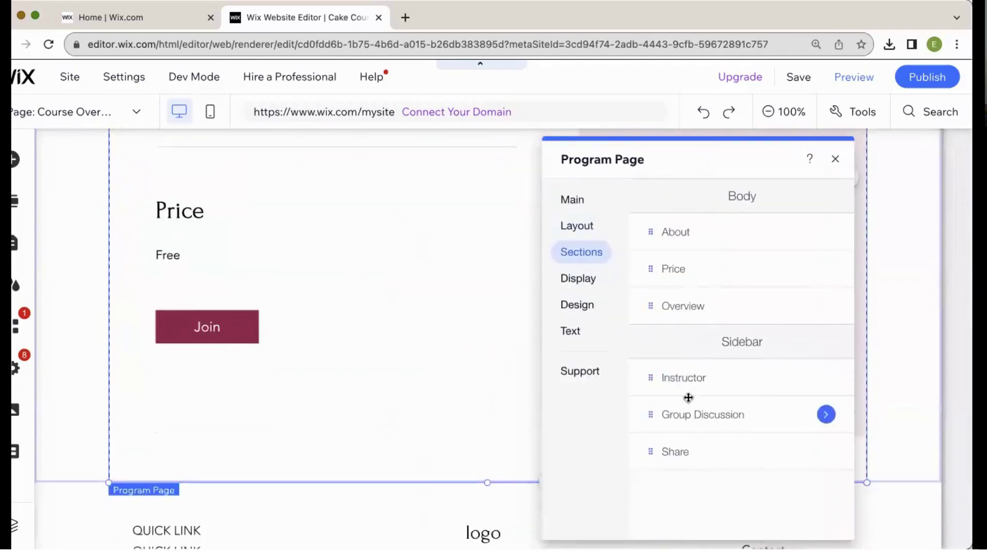
scroll(419, 298, "up", 3)
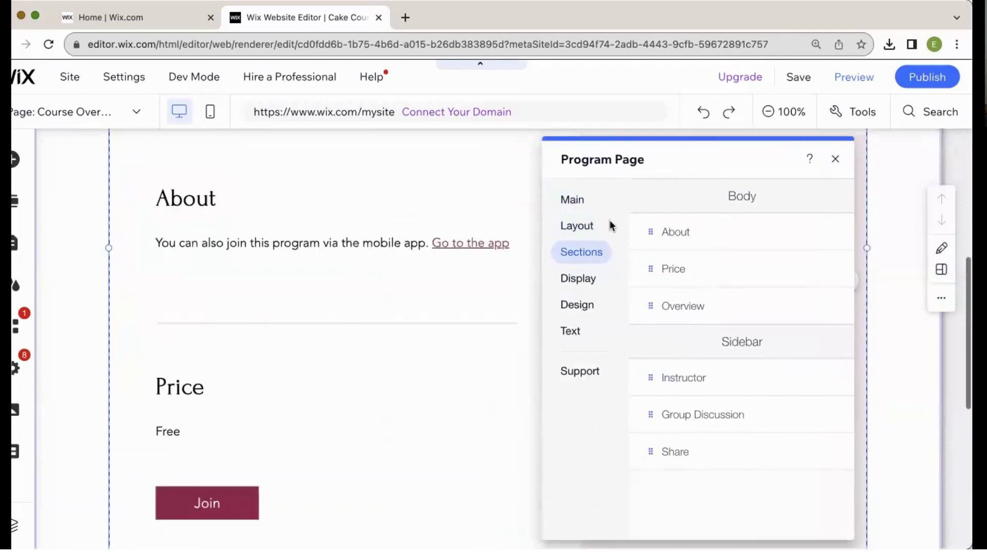
left_click_drag(720, 152, 329, 152)
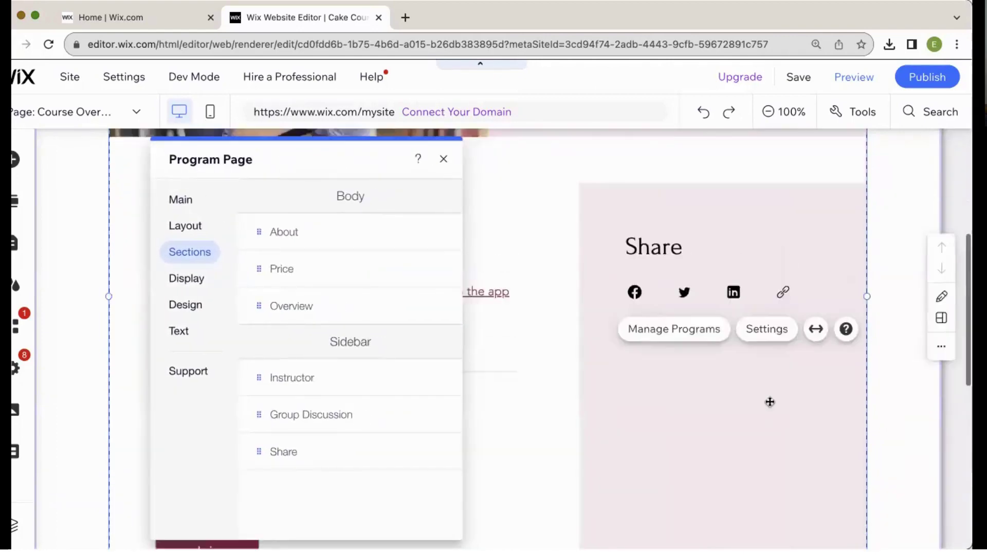
scroll(770, 402, "up", 3)
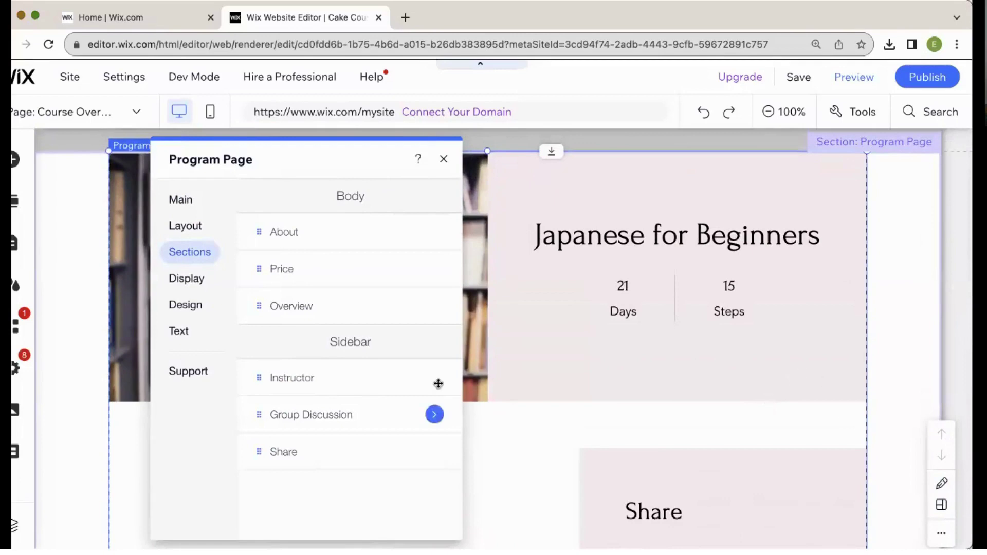
left_click(173, 283)
scroll(323, 355, "down", 1)
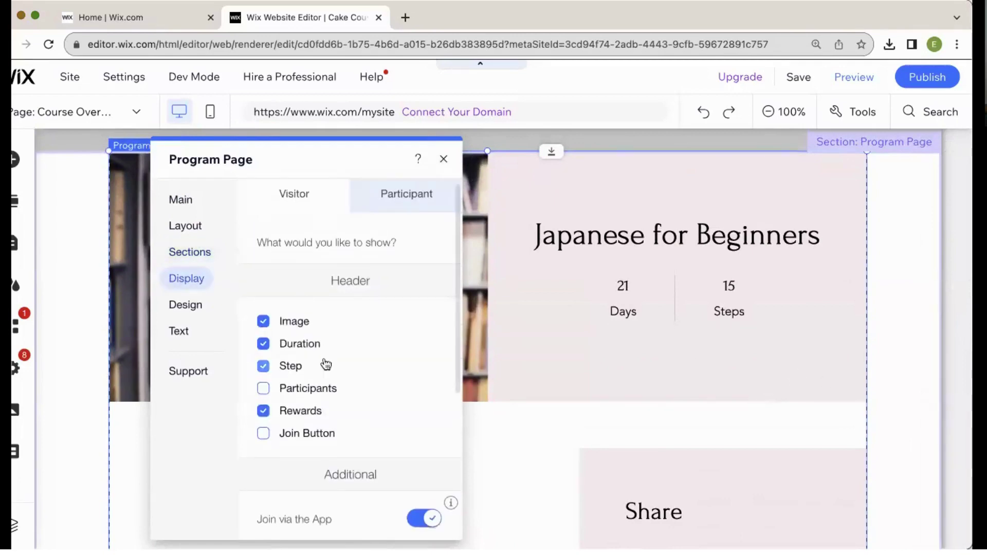
scroll(323, 358, "up", 1)
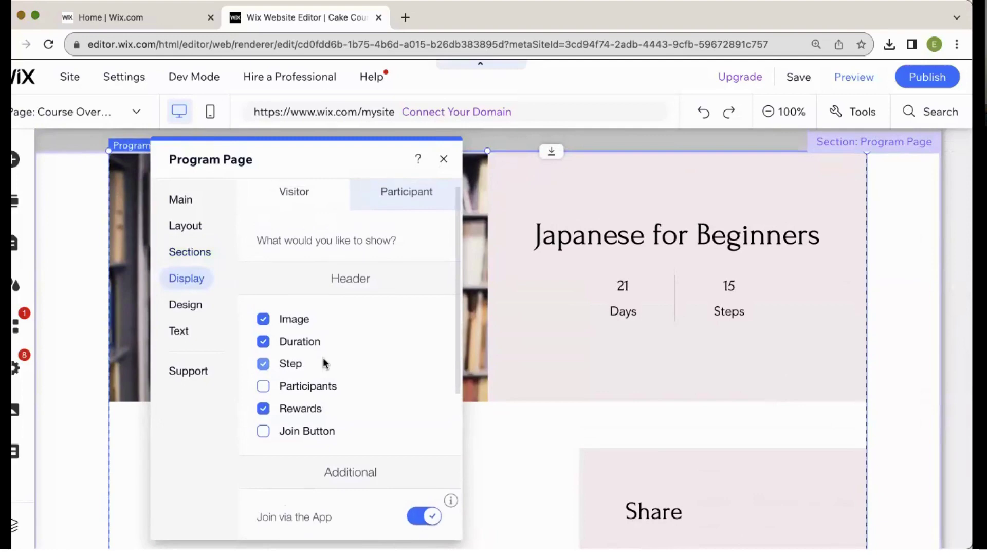
left_click(189, 252)
left_click(192, 228)
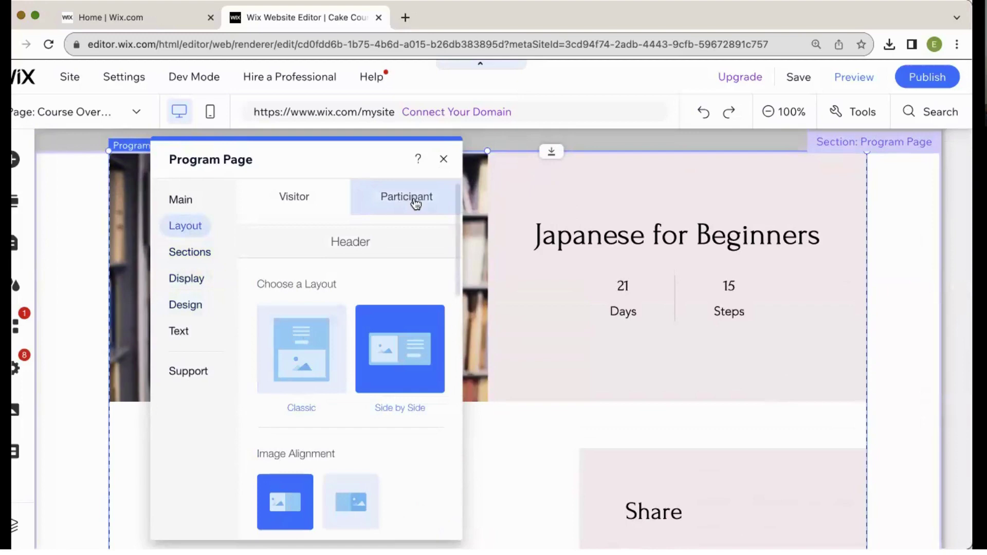
left_click(192, 306)
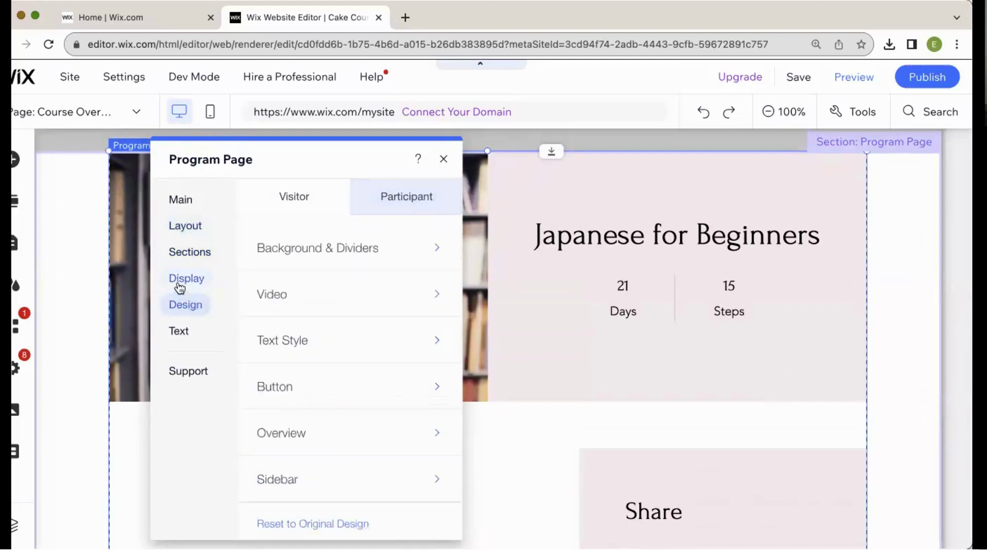
Hide the rewards and show the Join button in the header of the visitor view.
left_click(185, 278)
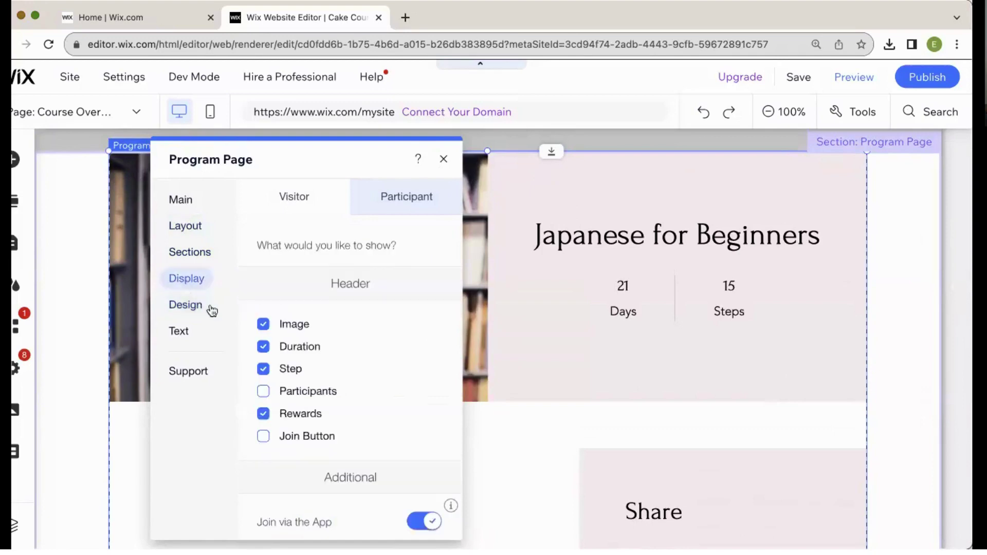
scroll(317, 289, "down", 2)
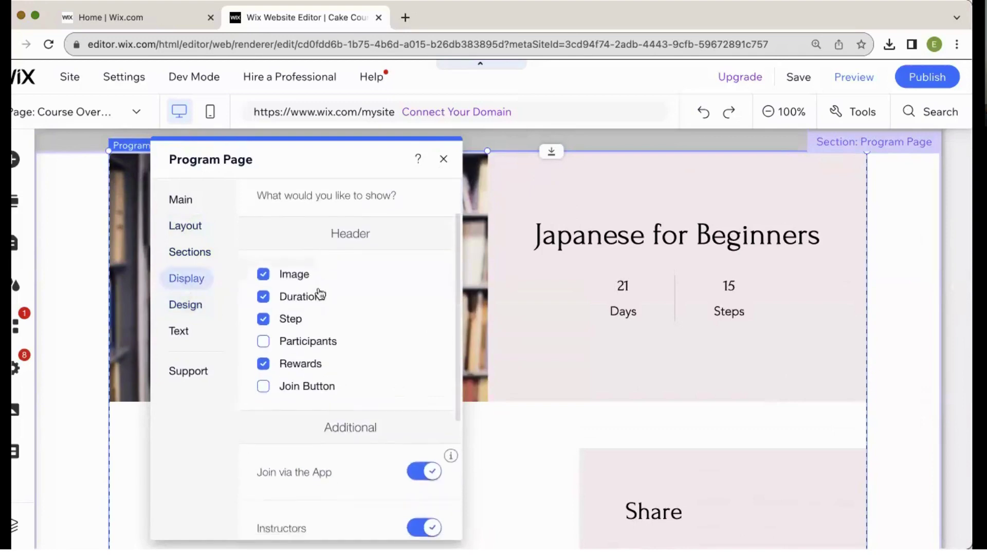
scroll(319, 293, "down", 1)
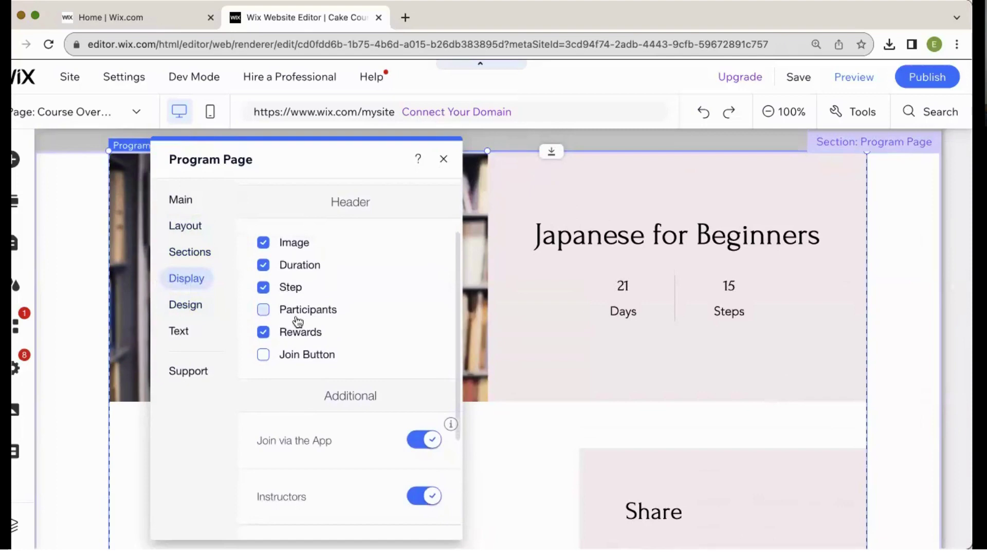
left_click(295, 338)
left_click(278, 359)
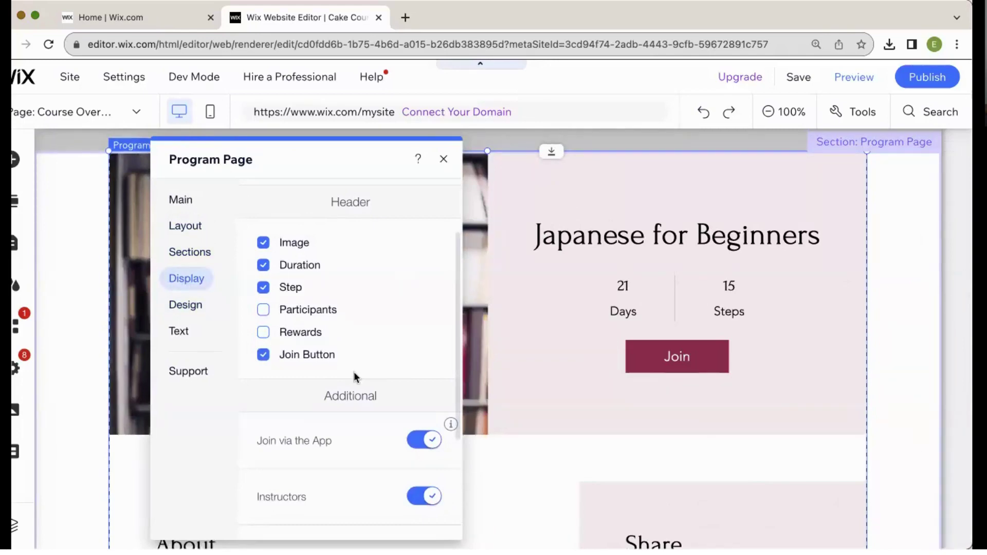
Turn off the Join via the App option in the course page's visitor display settings.
scroll(354, 372, "down", 3)
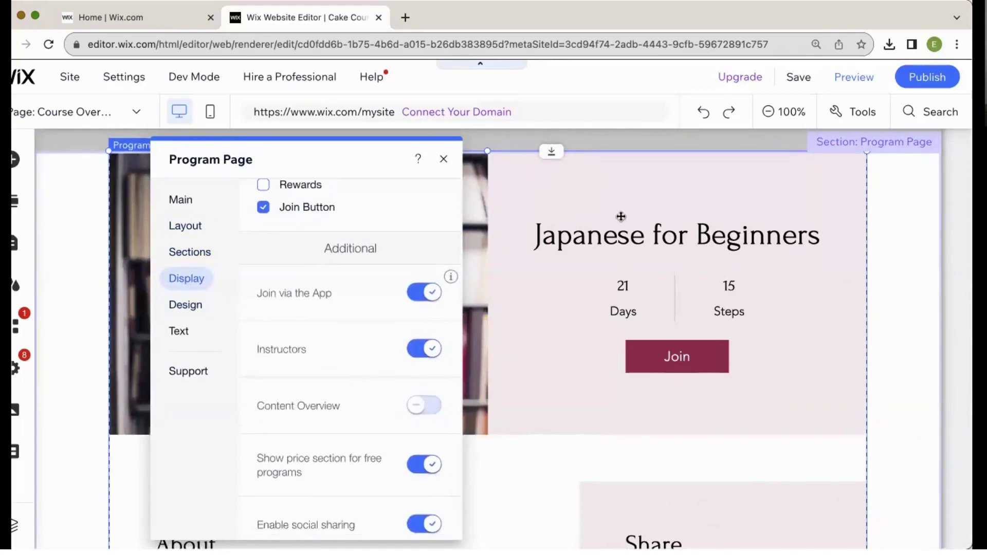
scroll(622, 216, "down", 2)
left_click_drag(326, 163, 756, 139)
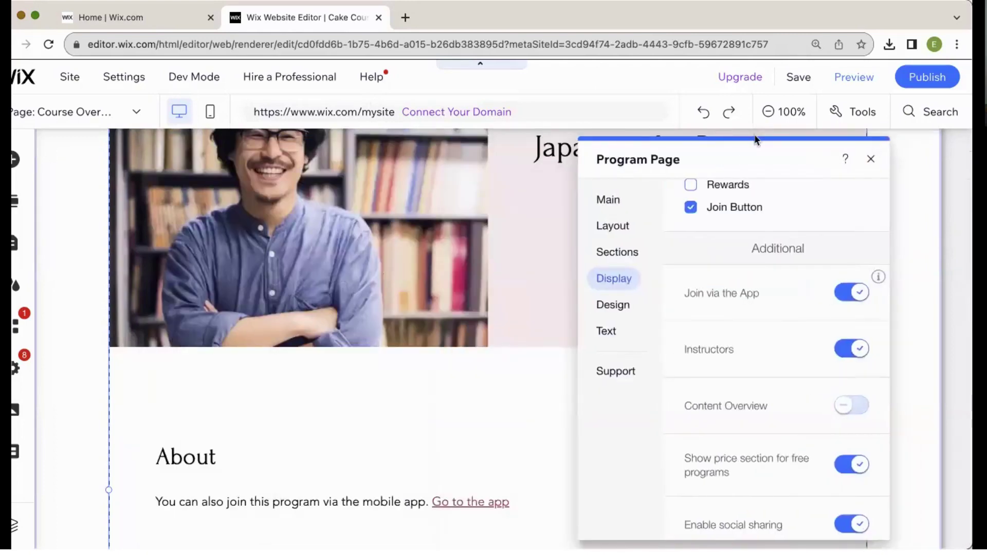
left_click(858, 293)
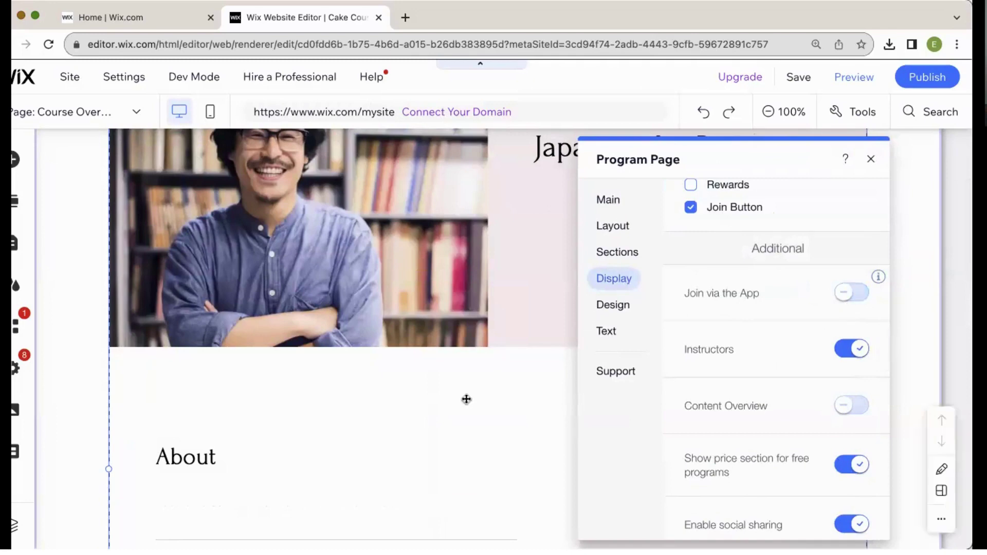
Turn on the Content Overview for visitors and check the Overview section on the page.
scroll(495, 381, "down", 1)
scroll(776, 430, "down", 1)
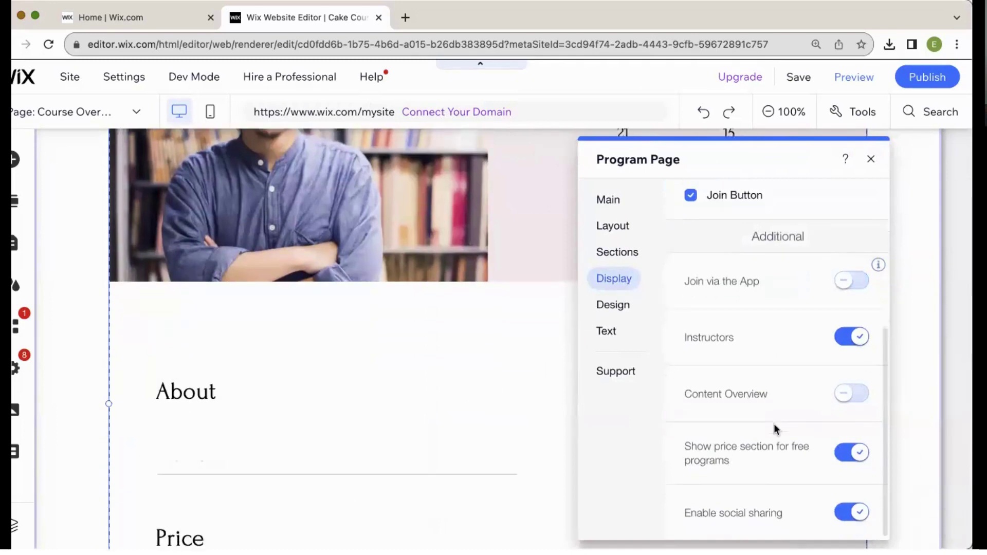
left_click(842, 399)
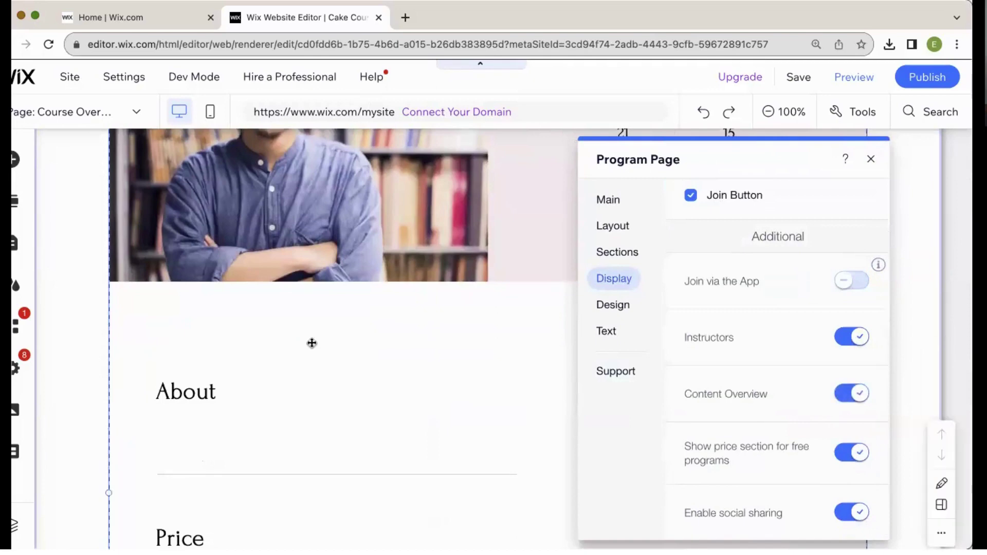
scroll(311, 343, "down", 5)
scroll(312, 344, "down", 3)
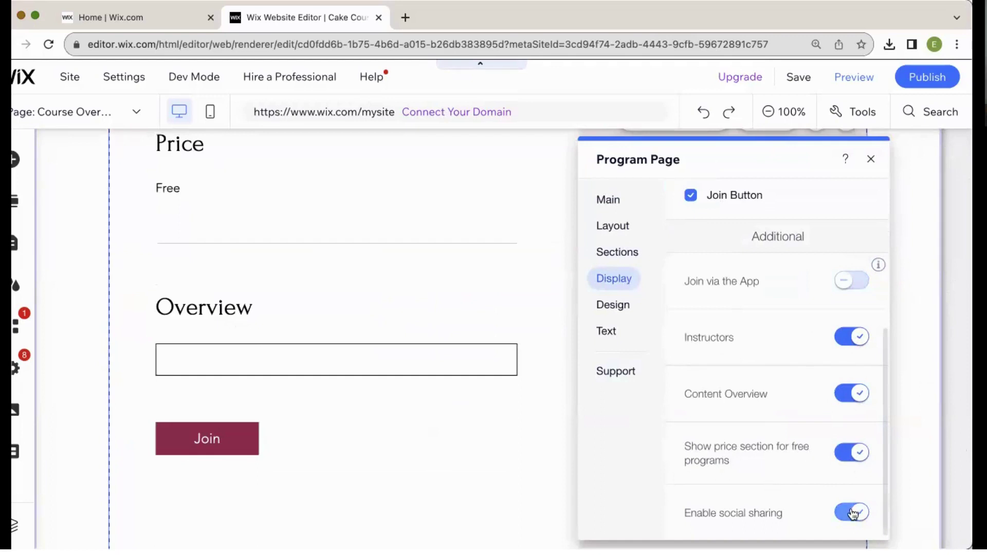
Try hiding the price section for free programs, then show it again.
left_click_drag(767, 163, 393, 163)
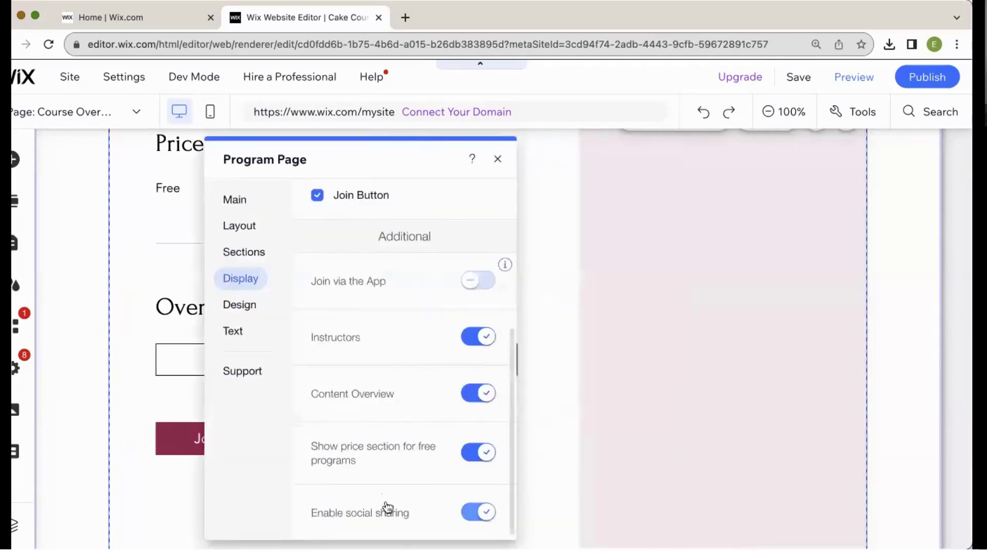
scroll(385, 507, "up", 3)
scroll(378, 497, "down", 2)
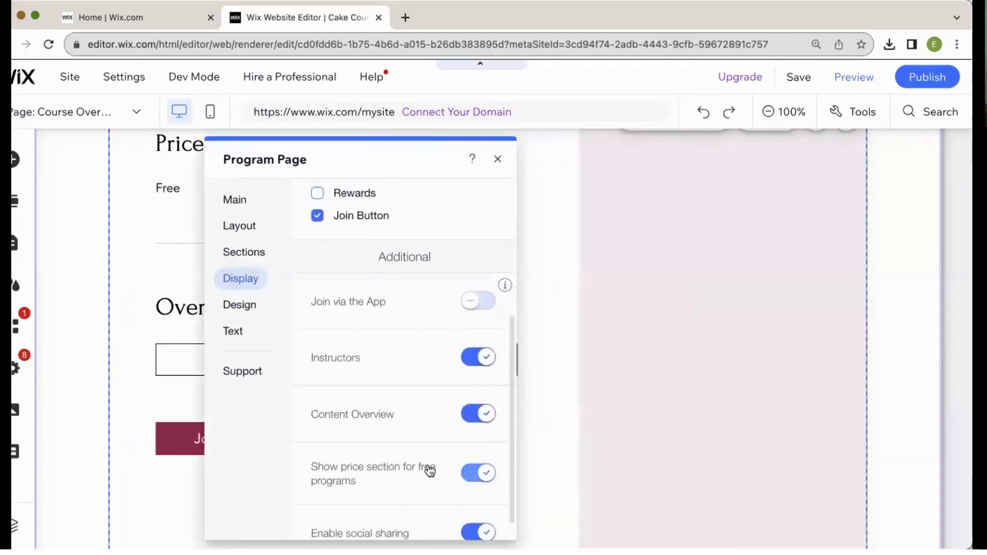
left_click(473, 471)
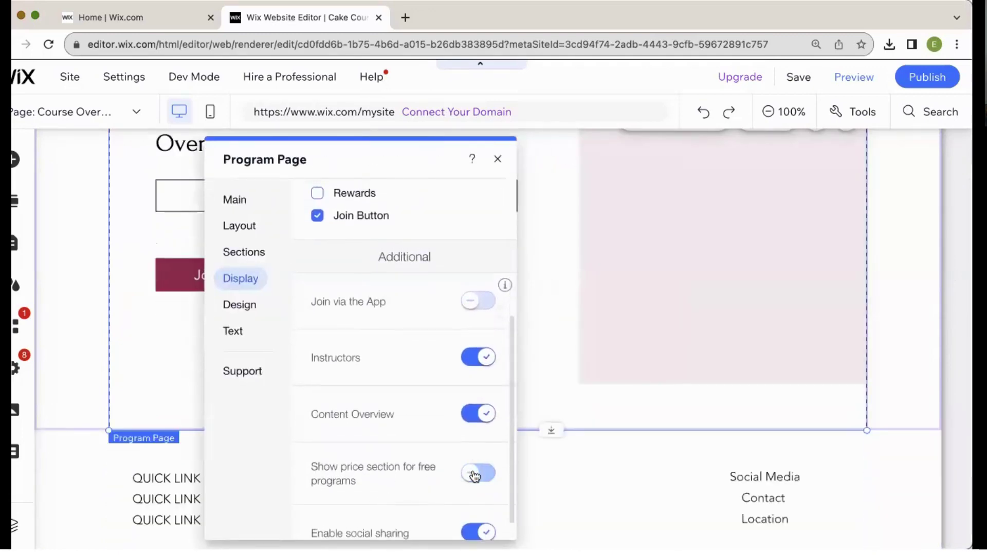
left_click(472, 471)
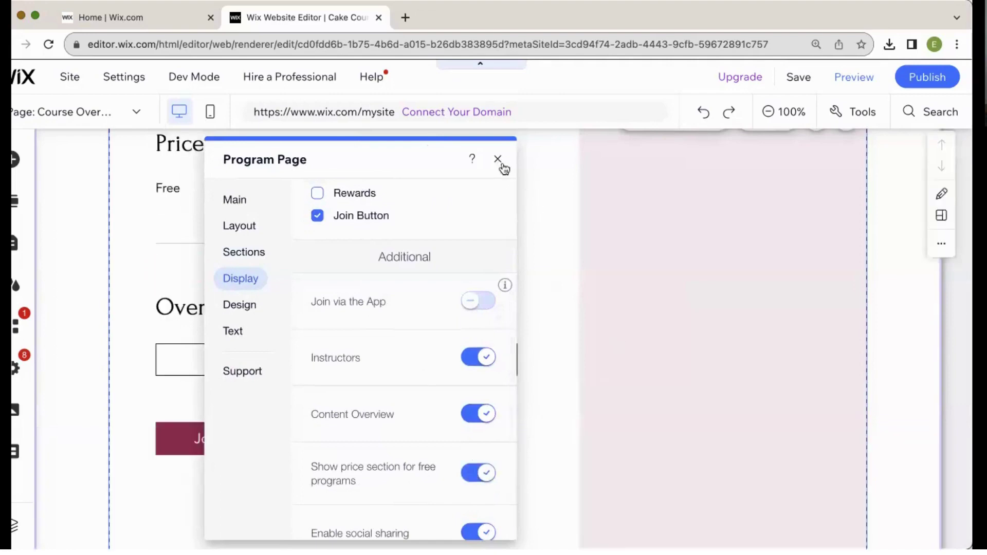
Change the sidebar's background color in the visitor design to the brown theme color #957D74.
scroll(358, 379, "up", 4)
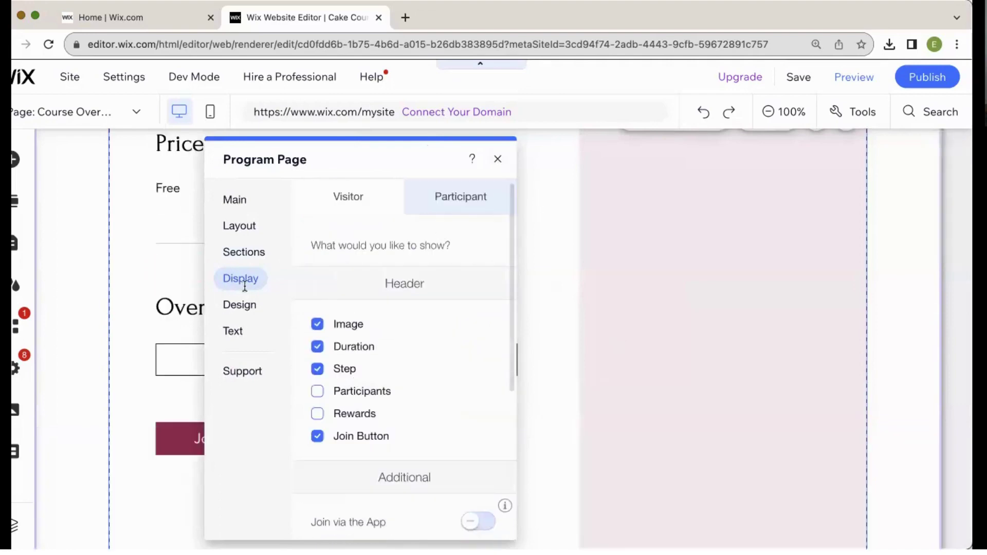
left_click(234, 305)
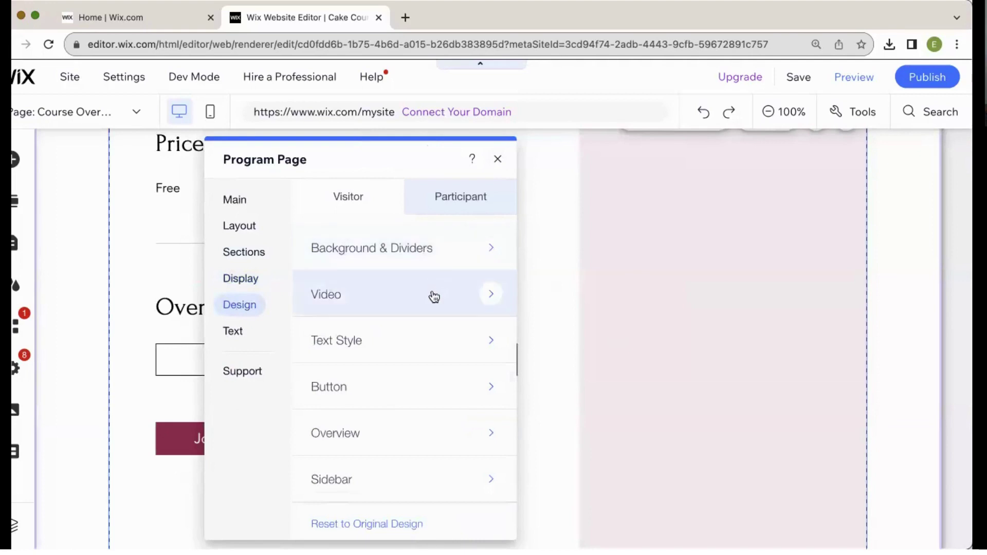
left_click(437, 387)
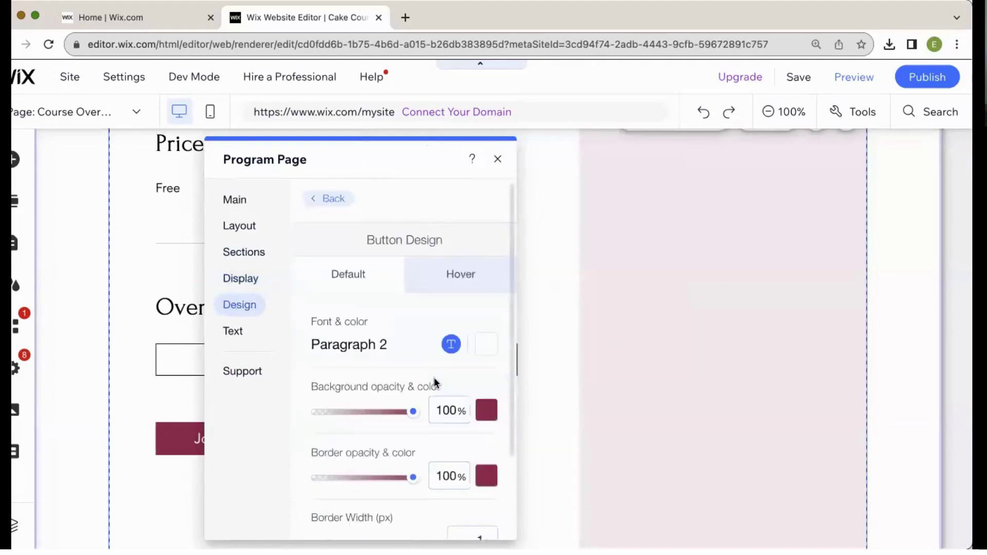
left_click(330, 200)
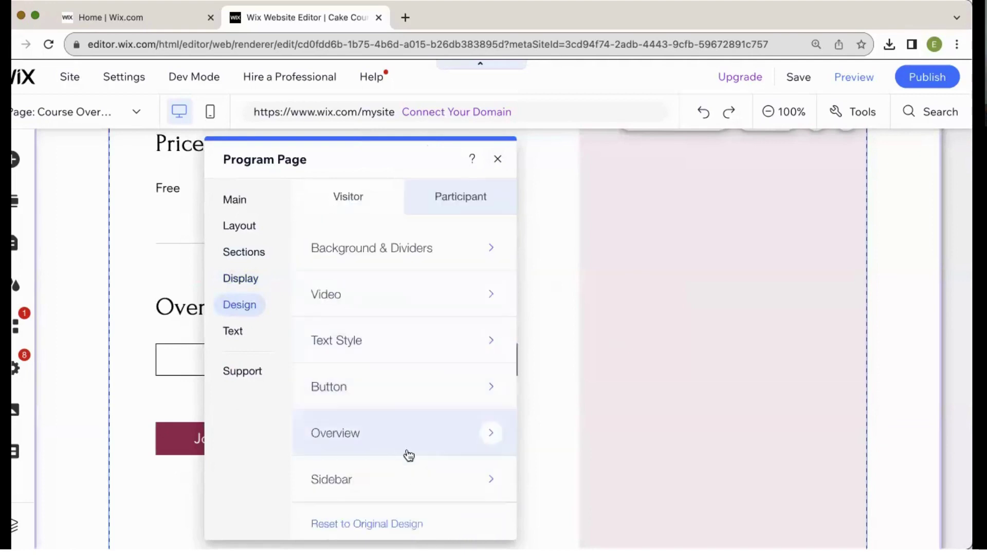
left_click(415, 482)
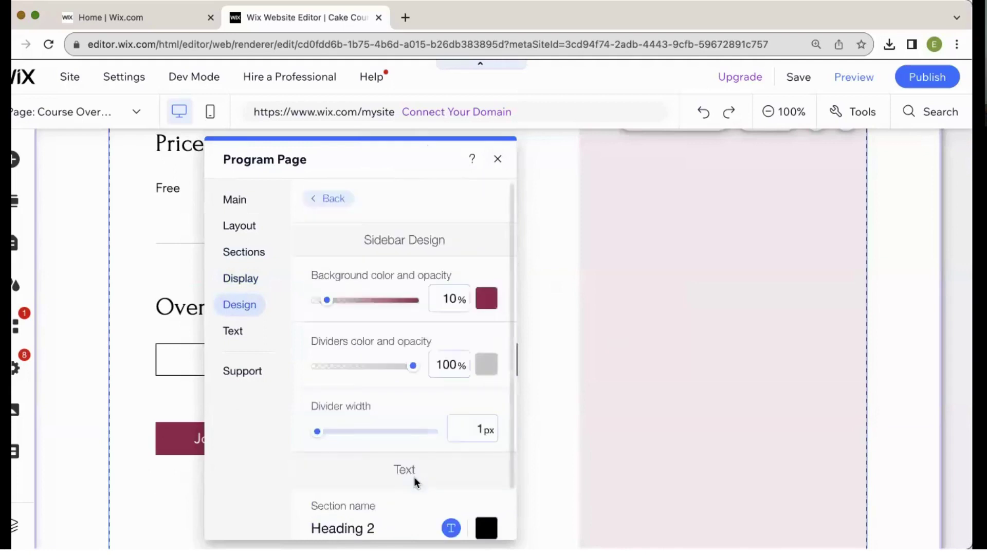
left_click(486, 298)
left_click(592, 355)
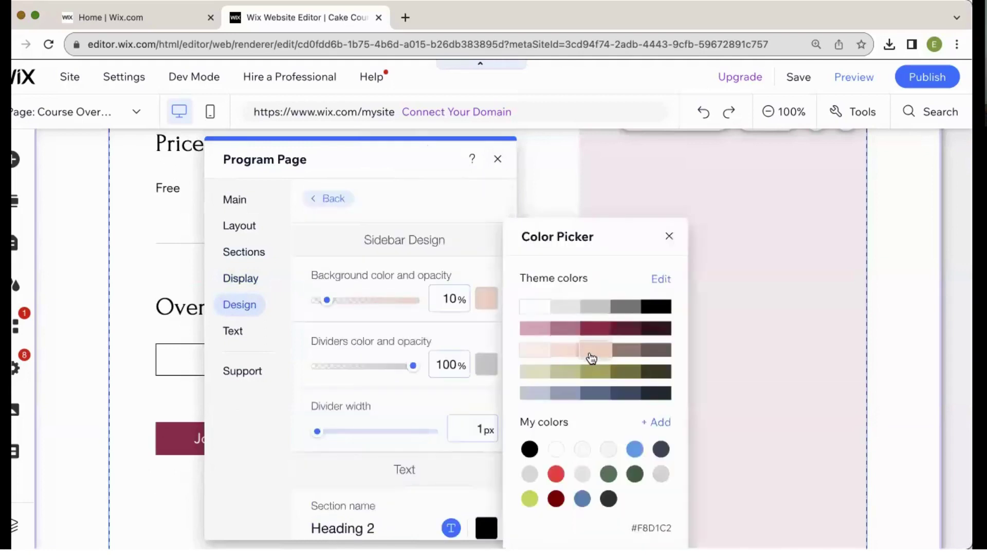
left_click(637, 351)
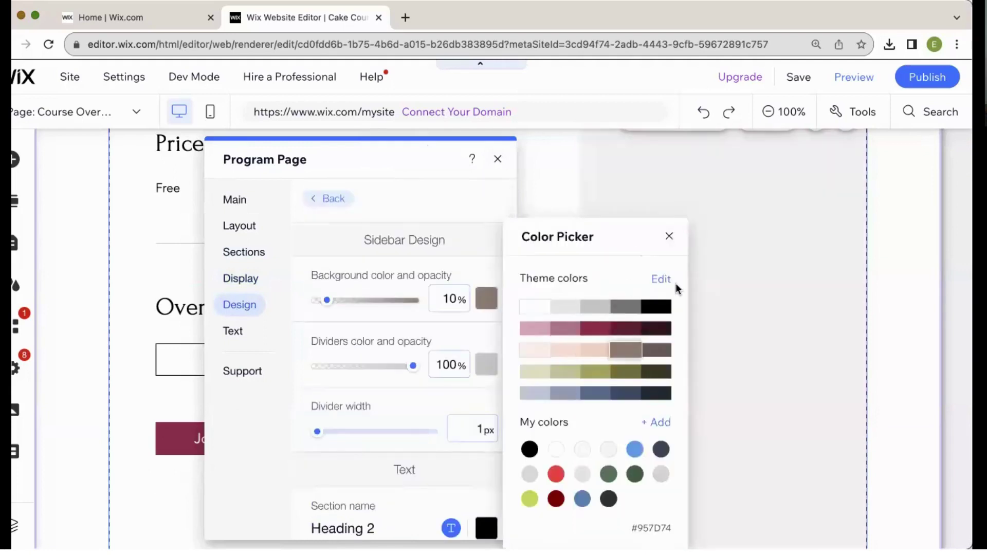
left_click(668, 236)
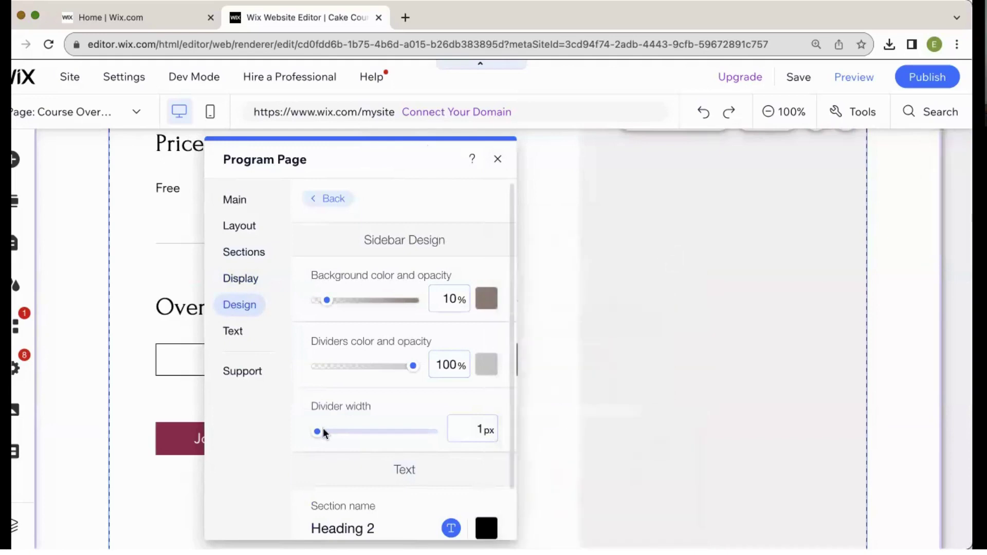
Change the Complete Step button's text to "Next Step".
left_click(233, 333)
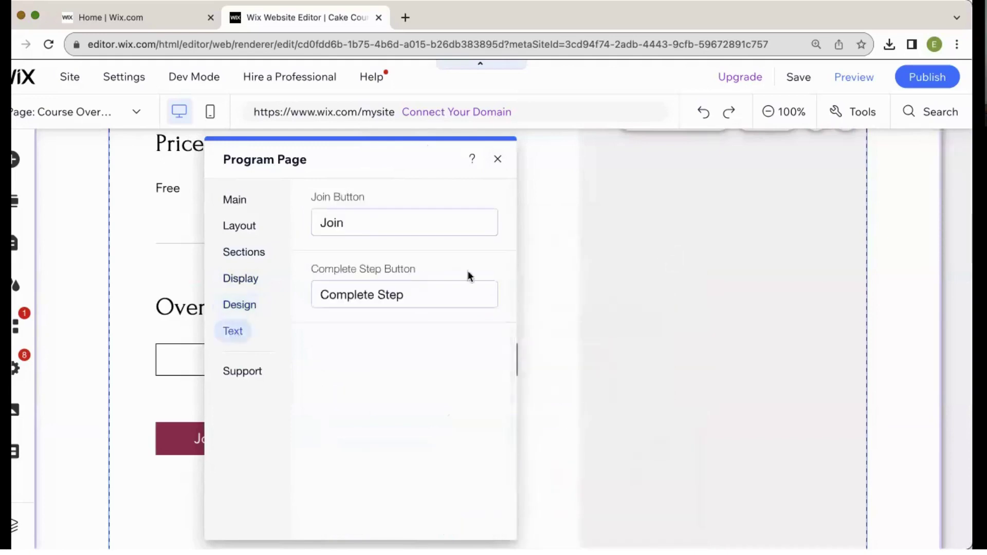
scroll(549, 293, "up", 10)
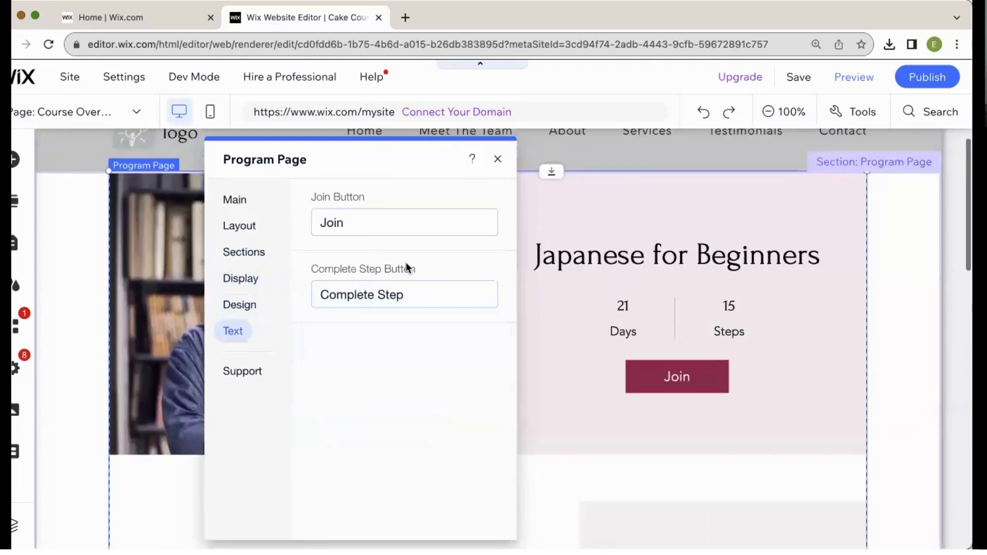
left_click(412, 288)
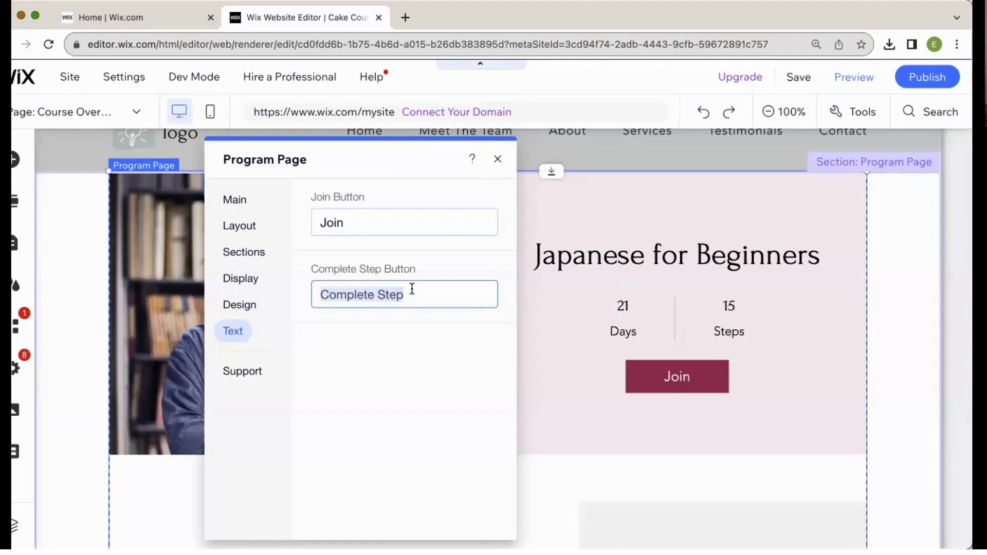
type("N")
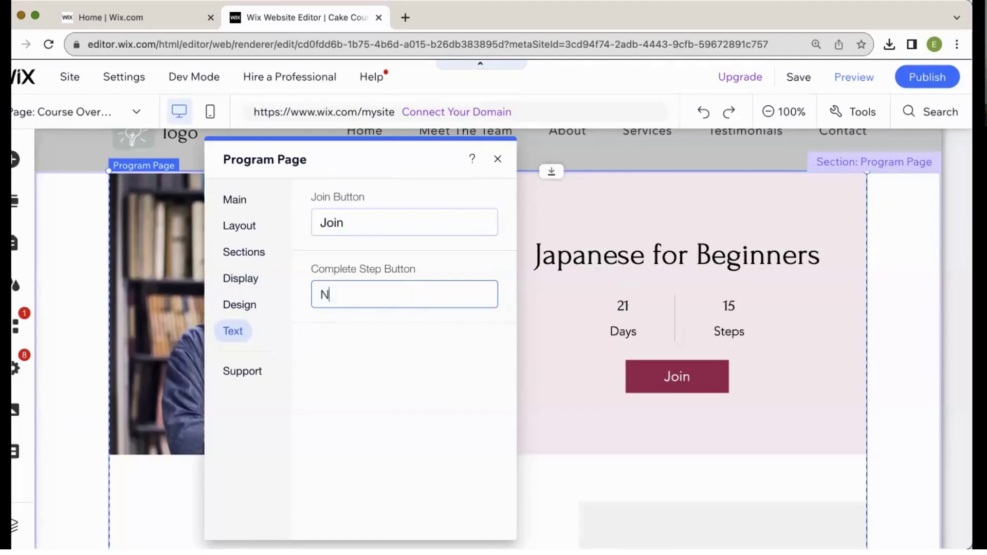
type("ext Step")
left_click(415, 372)
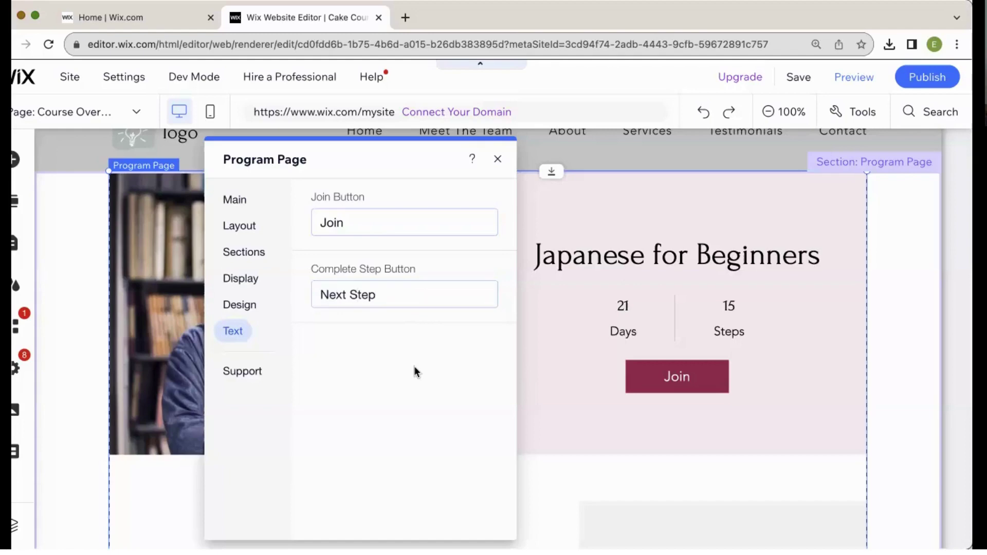
Switch the layout settings to the participant view and move the settings panel away from the course sidebar.
left_click(255, 309)
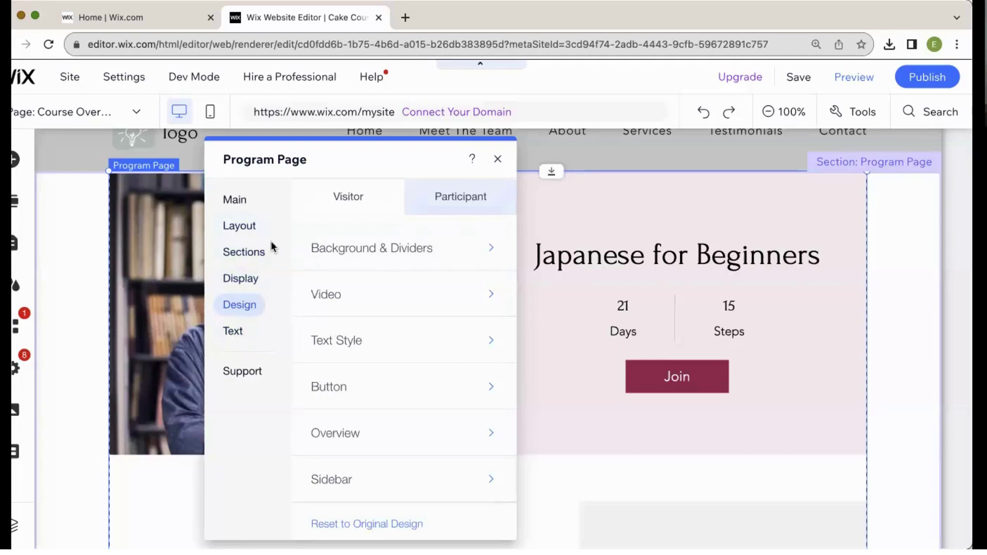
left_click(243, 229)
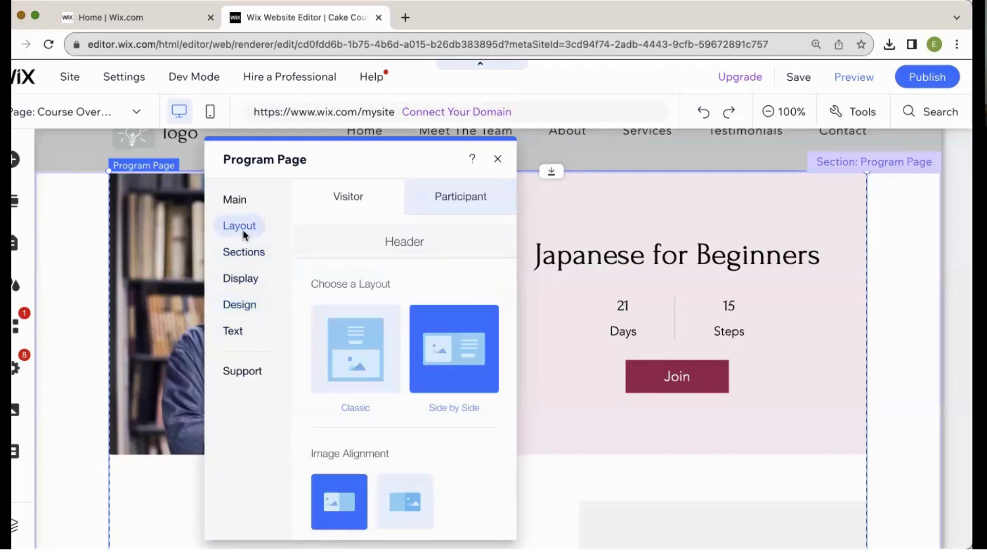
left_click(441, 195)
left_click_drag(393, 152, 683, 105)
left_click_drag(590, 150, 715, 112)
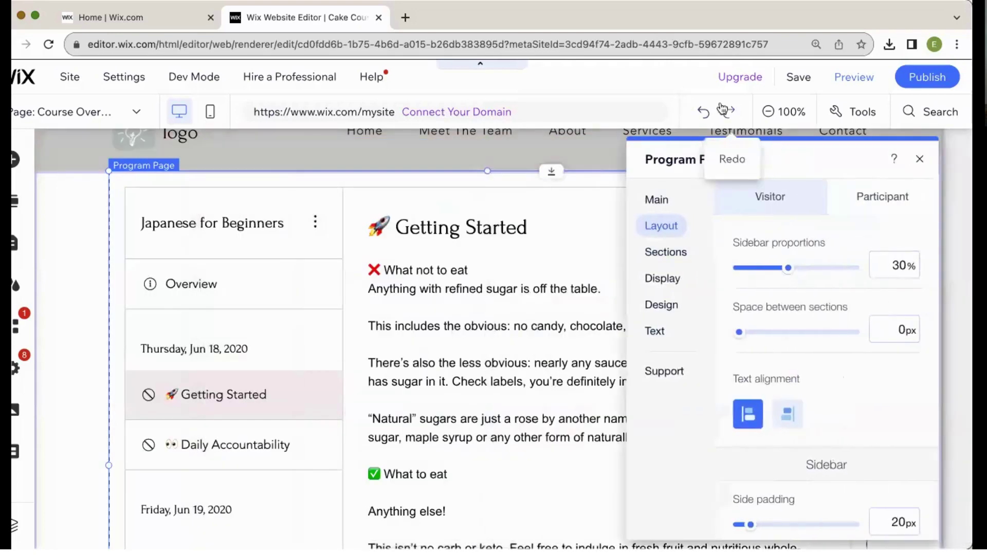
Examine the participant view's sidebar with its overview and dated steps, and the content of the selected step.
scroll(607, 220, "down", 1)
scroll(607, 219, "down", 1)
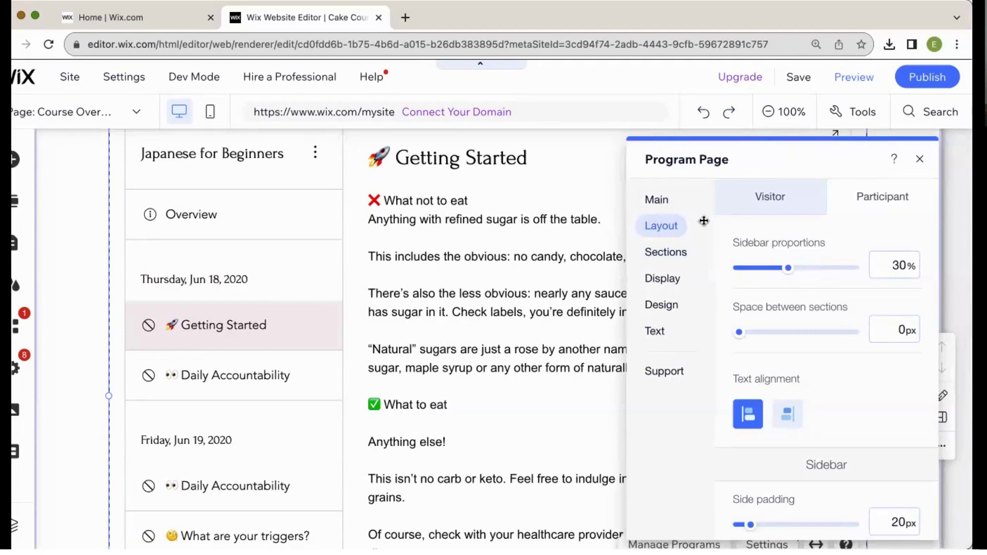
scroll(430, 225, "down", 4)
scroll(429, 226, "up", 2)
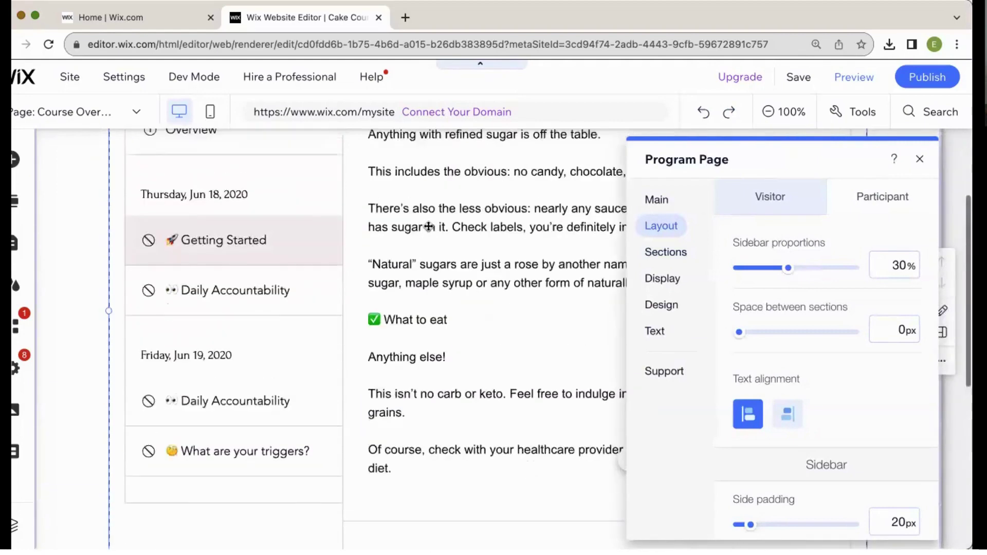
scroll(428, 226, "up", 3)
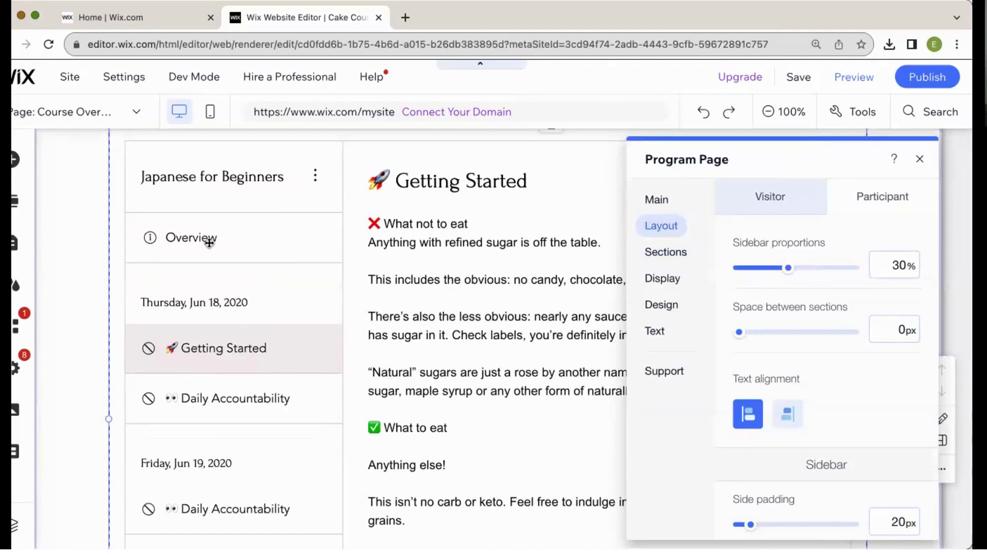
scroll(208, 242, "down", 1)
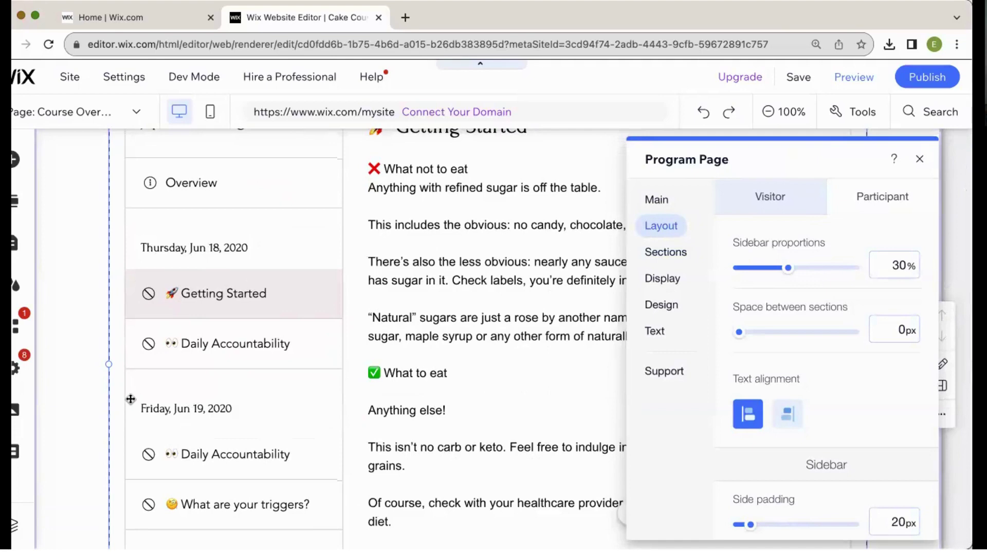
scroll(130, 399, "down", 1)
scroll(131, 400, "up", 2)
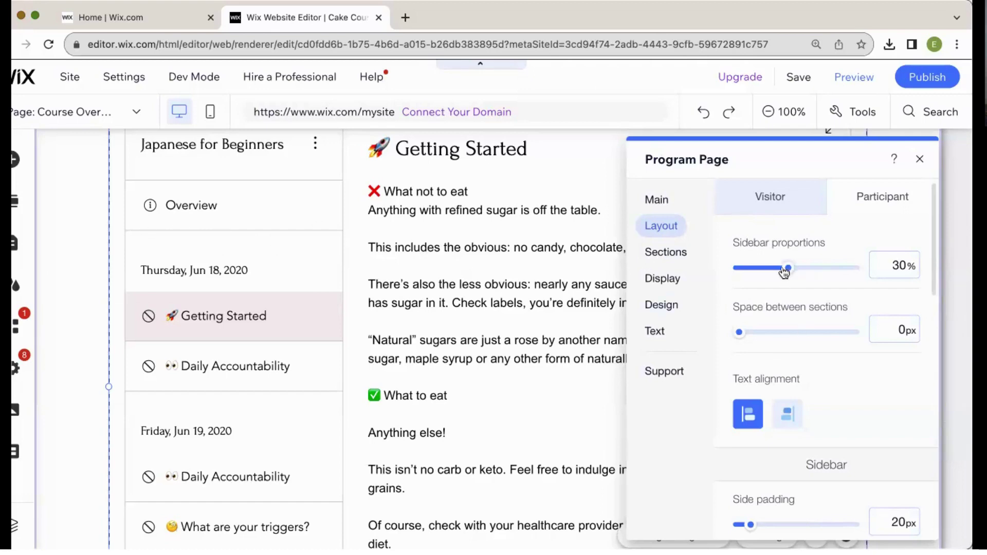
Try a 34 px space between sections in the participant layout and set it back to 0 px.
mouse_move(785, 273)
left_mouse_down()
mouse_move(758, 272)
mouse_move(790, 274)
left_mouse_up()
scroll(835, 337, "down", 1)
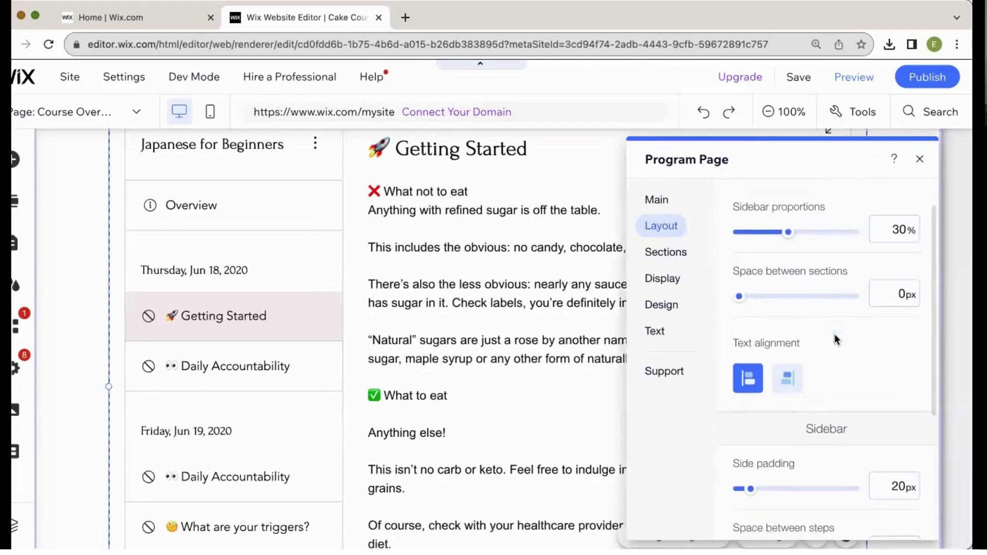
left_click(777, 299)
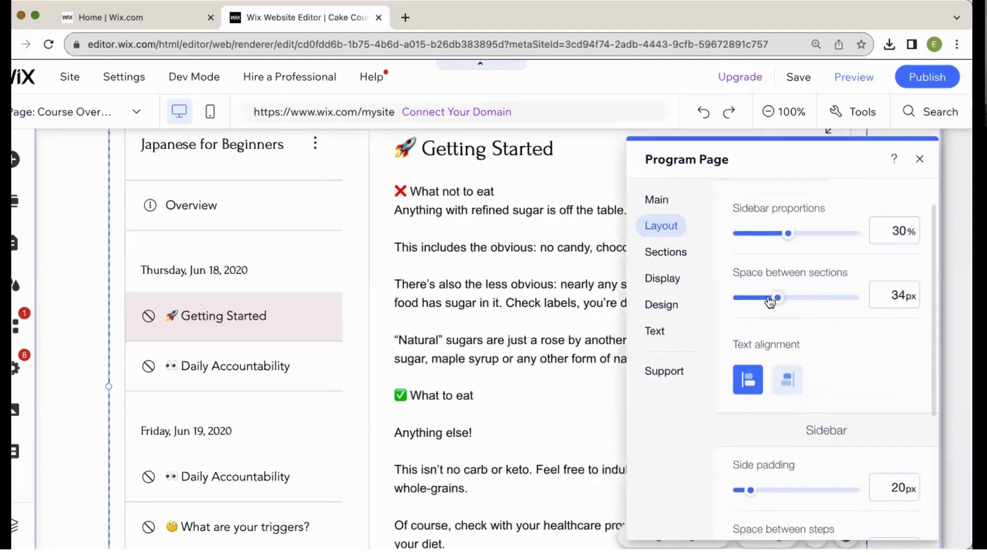
left_click_drag(776, 297, 728, 301)
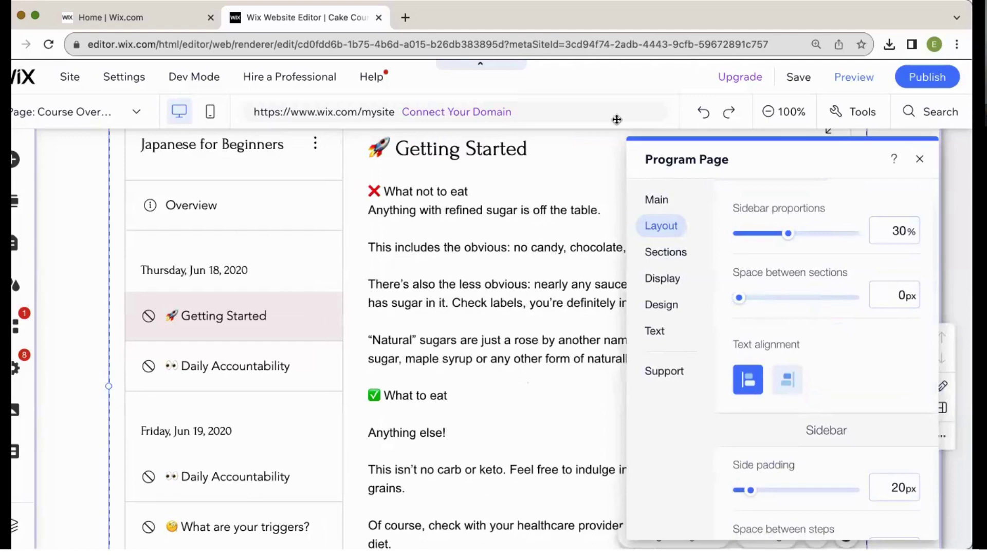
Set the sidebar proportions in the participant layout to 38%.
left_click(814, 234)
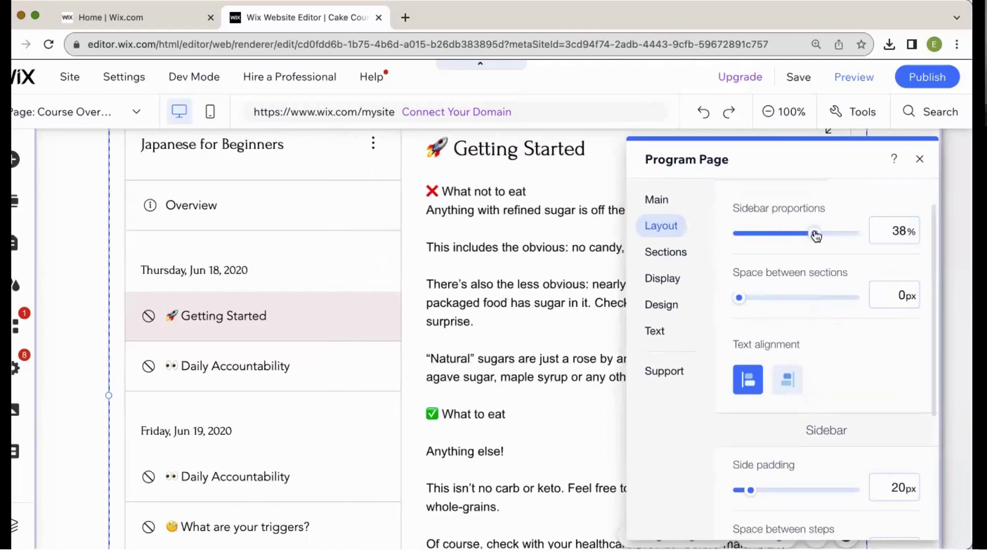
Try a 45 px space between sections, set it back to 0 px, and set the sidebar proportions to 30%.
left_click(792, 299)
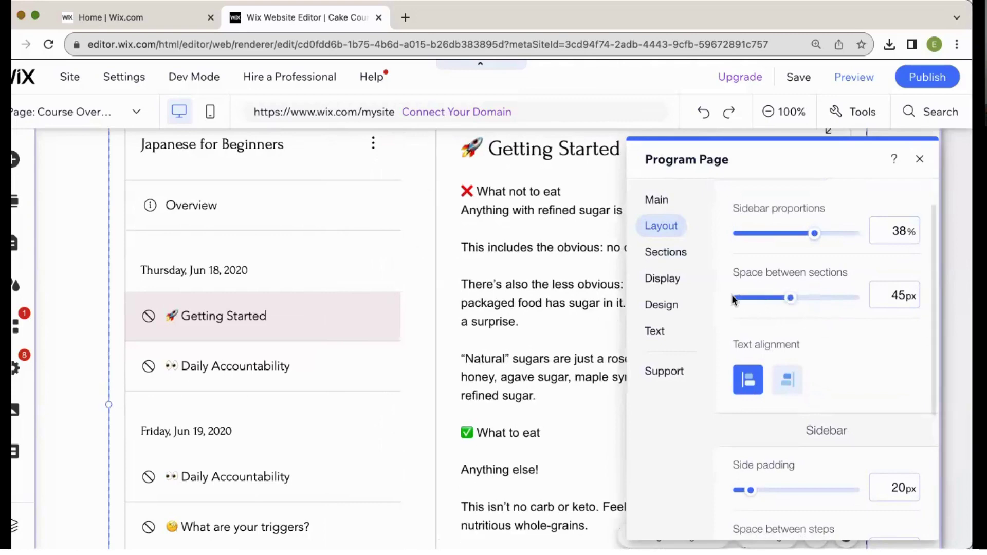
left_click_drag(736, 302, 700, 298)
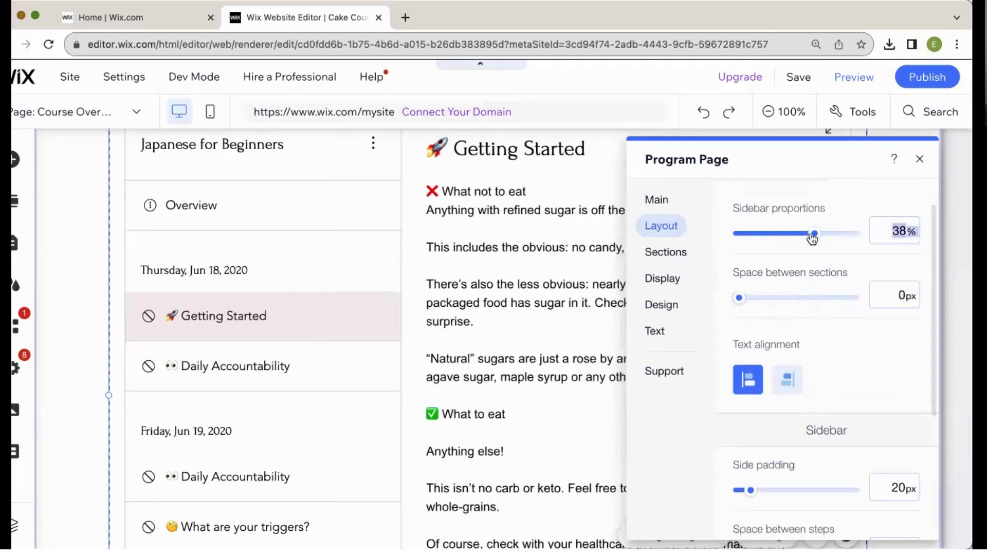
left_click_drag(813, 234, 790, 241)
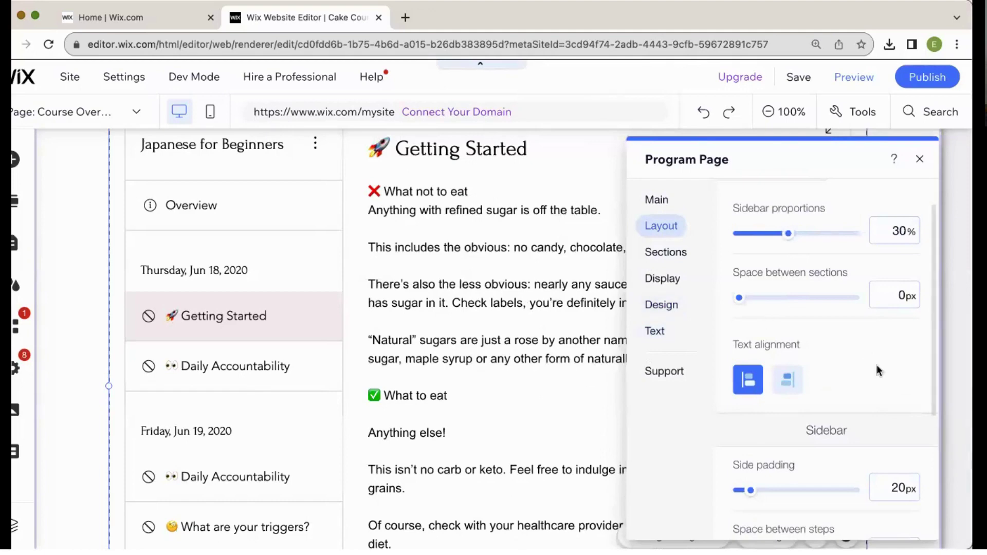
Try the right text alignment on the participant page and restore the left alignment.
left_click(789, 379)
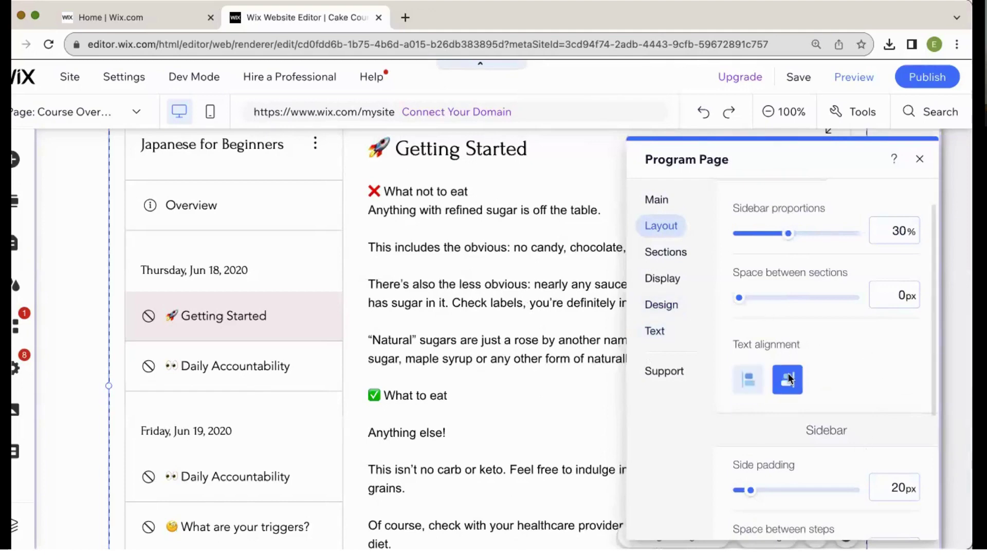
left_click_drag(824, 154, 337, 199)
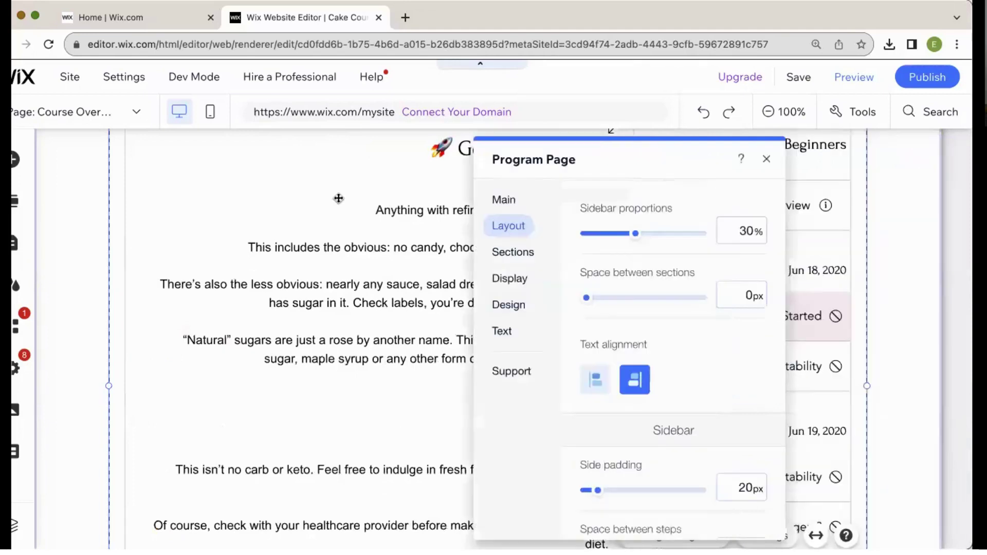
left_click_drag(752, 203, 815, 204)
left_click(741, 426)
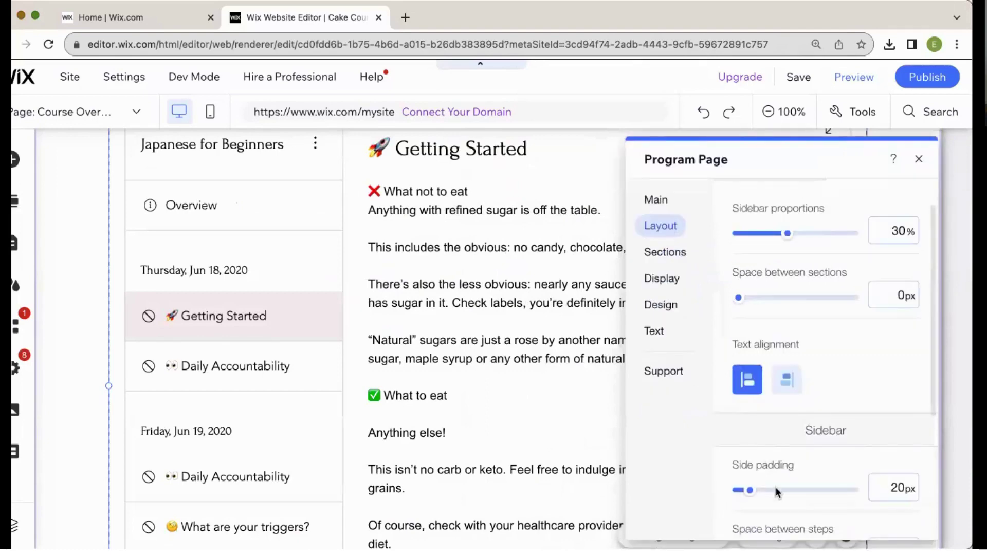
Try 76 px and 26 px side padding for the sidebar and set it back to 20 px.
left_click(782, 490)
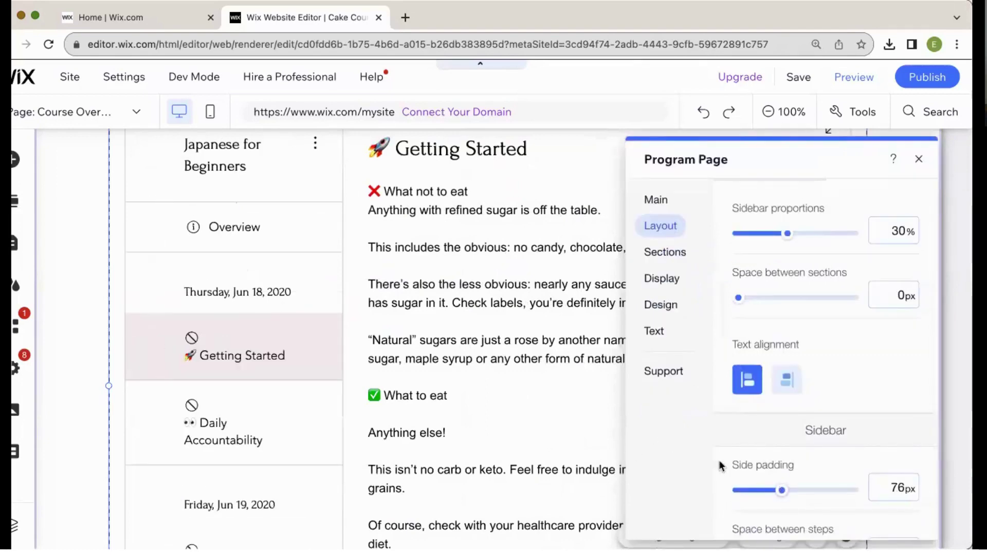
mouse_move(742, 494)
left_mouse_down()
mouse_move(719, 493)
mouse_move(753, 493)
left_mouse_up()
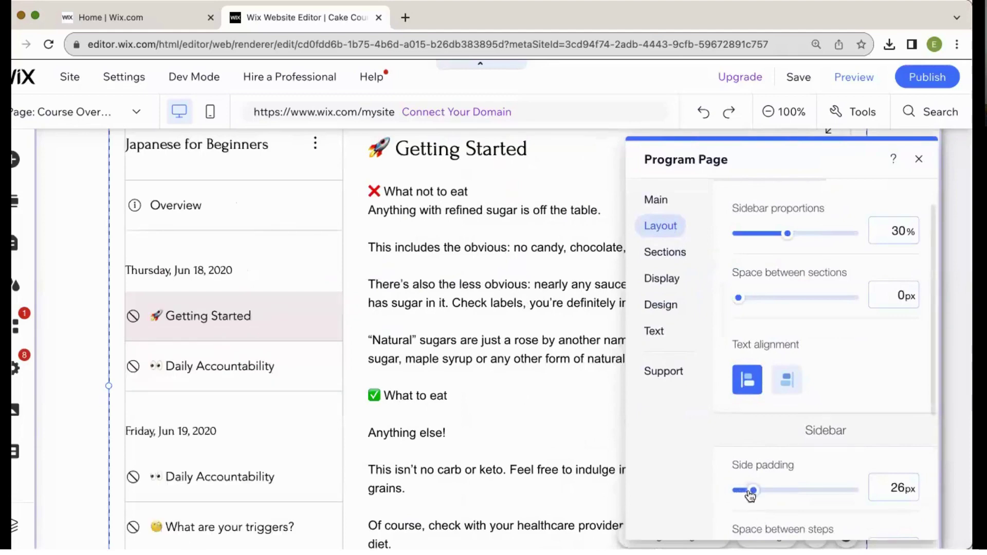
scroll(837, 511, "down", 3)
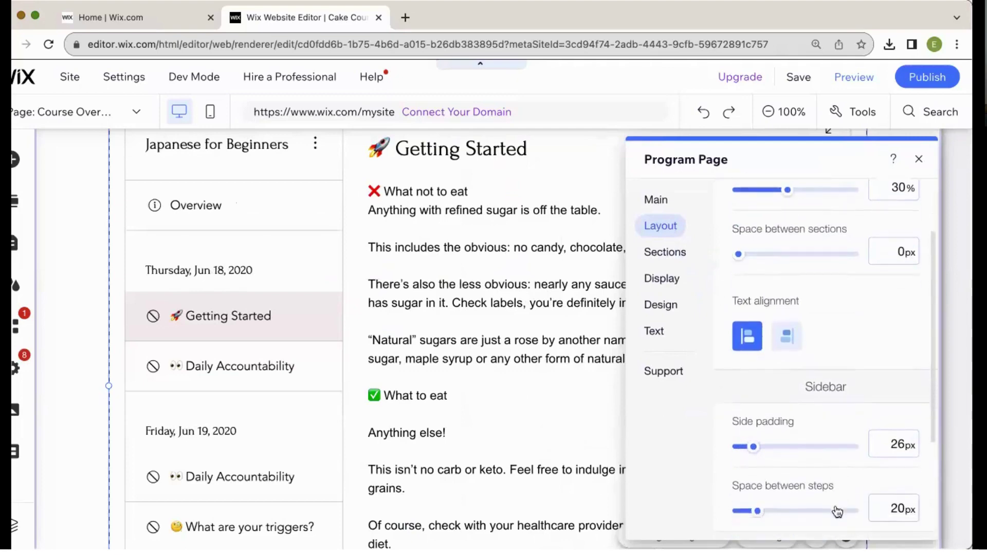
left_click(906, 415)
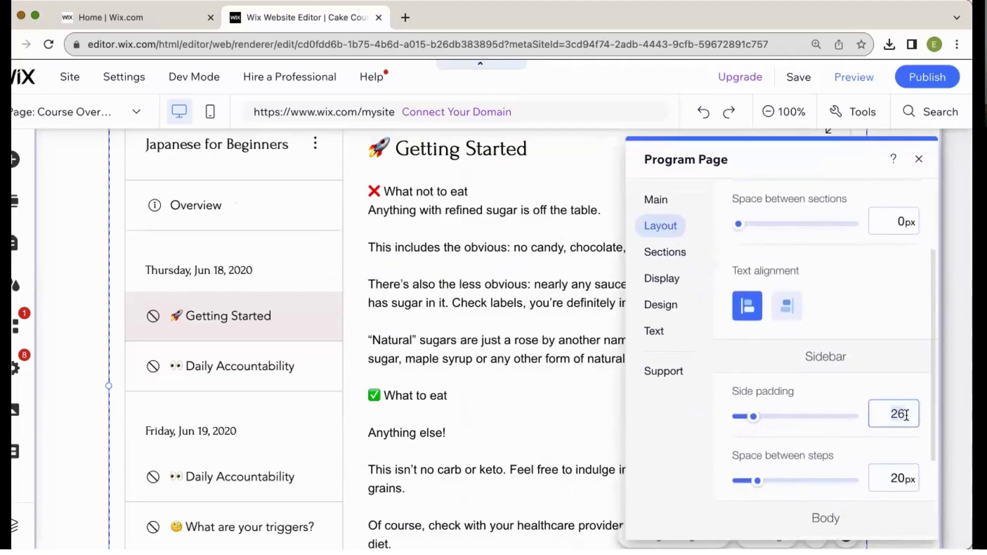
key("BackSpace")
type("0")
key("Tab")
Try 38 px and 19 px between the sidebar steps and settle on 25 px.
scroll(832, 420, "down", 1)
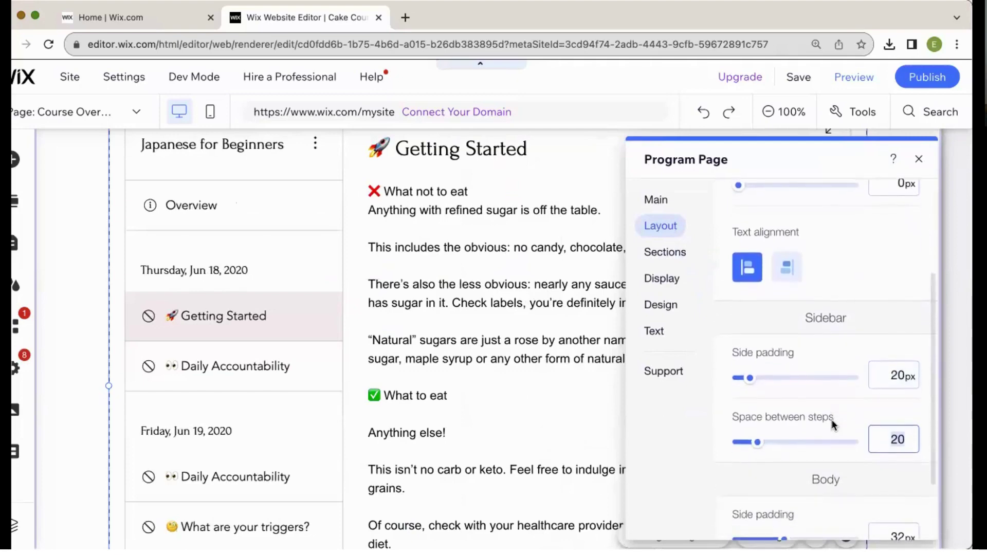
left_click(776, 442)
left_click_drag(776, 442, 800, 442)
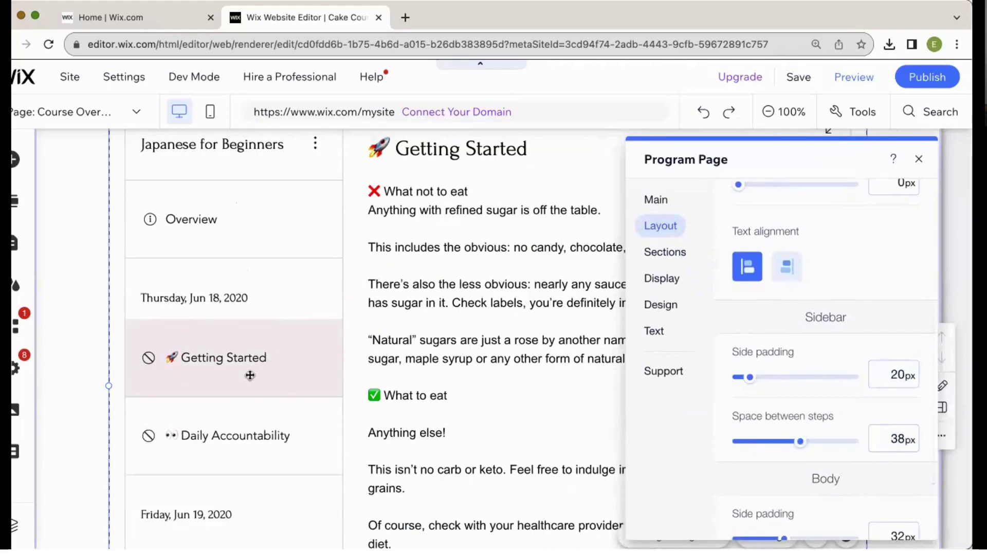
left_click(753, 442)
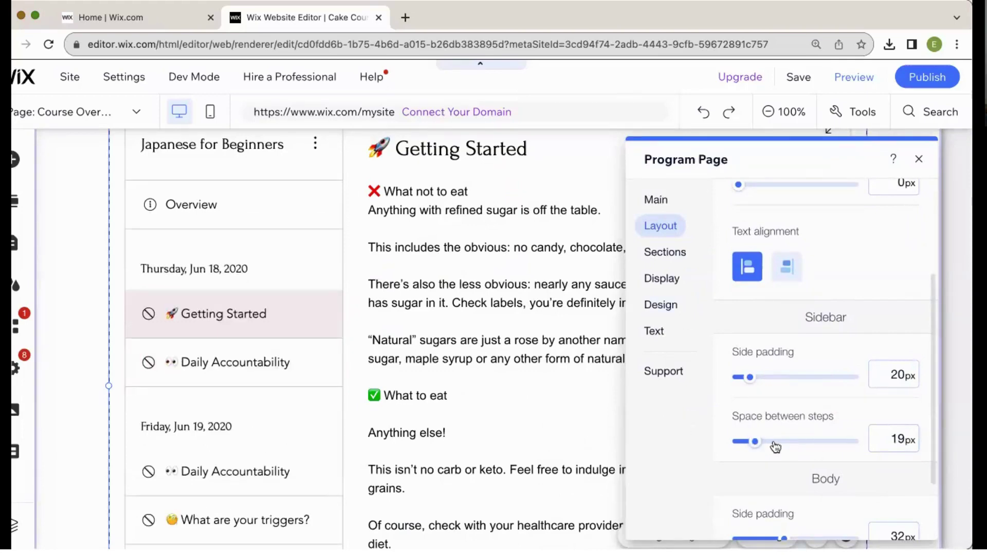
left_click_drag(760, 446, 767, 446)
Review the body padding options, the section order settings and the participant layout settings.
scroll(757, 476, "down", 3)
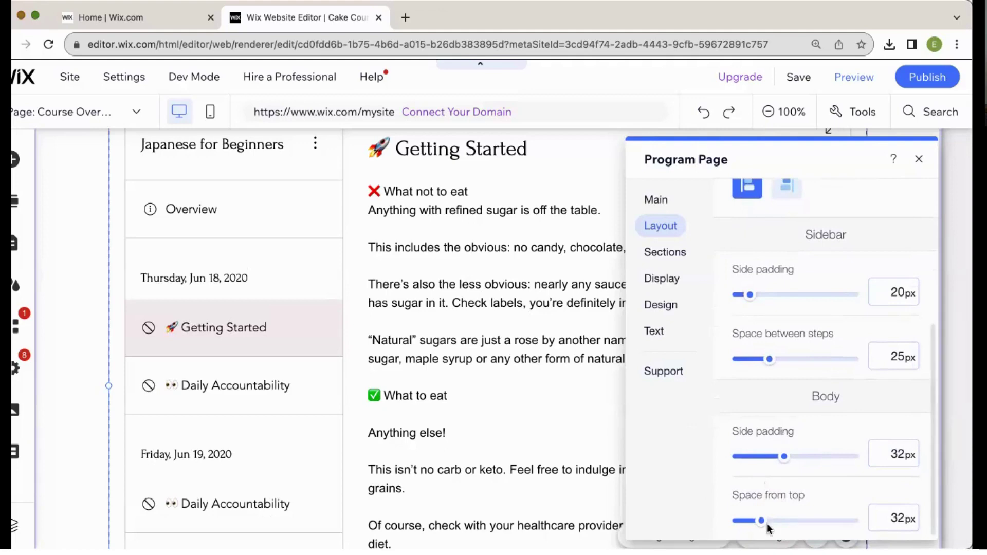
left_click(678, 252)
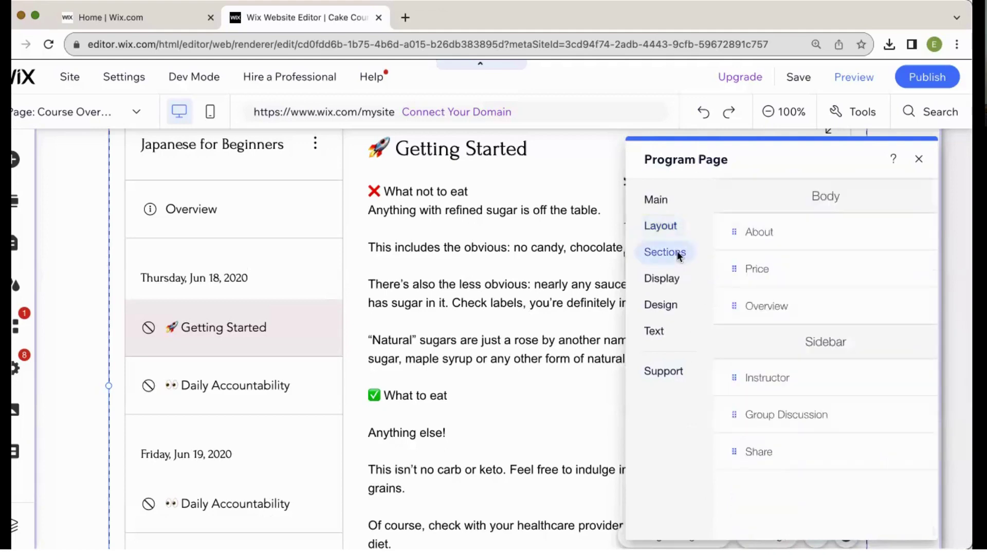
left_click(672, 231)
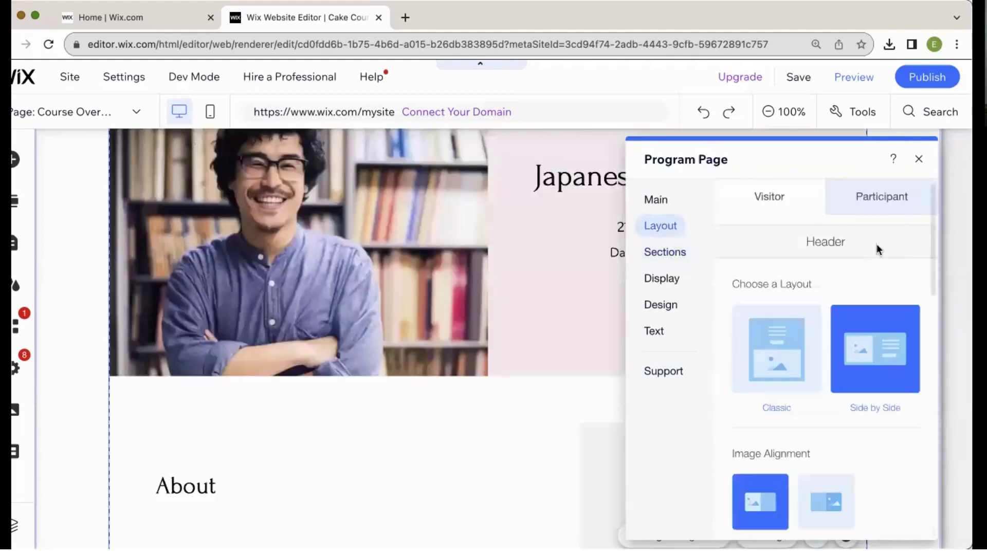
left_click(884, 206)
scroll(850, 436, "down", 3)
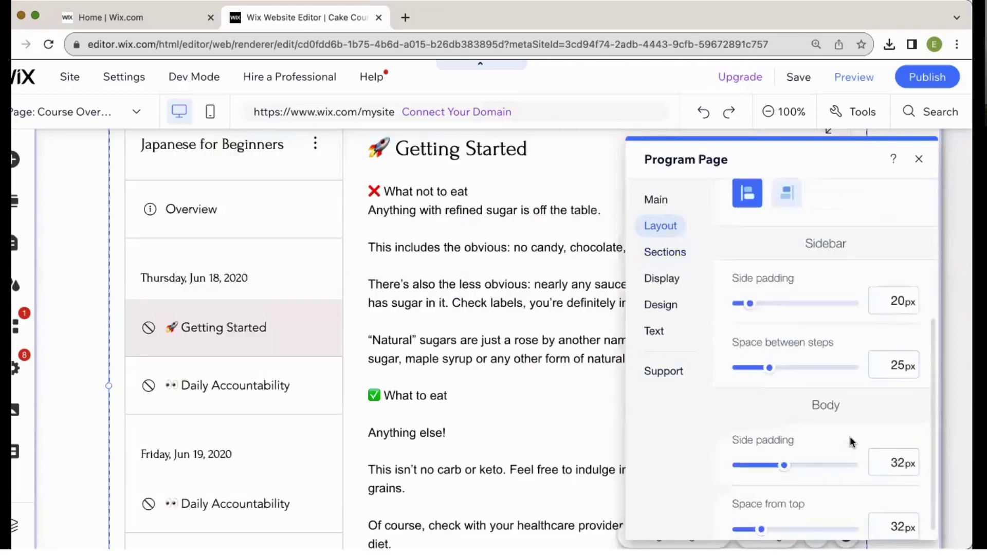
scroll(850, 437, "up", 5)
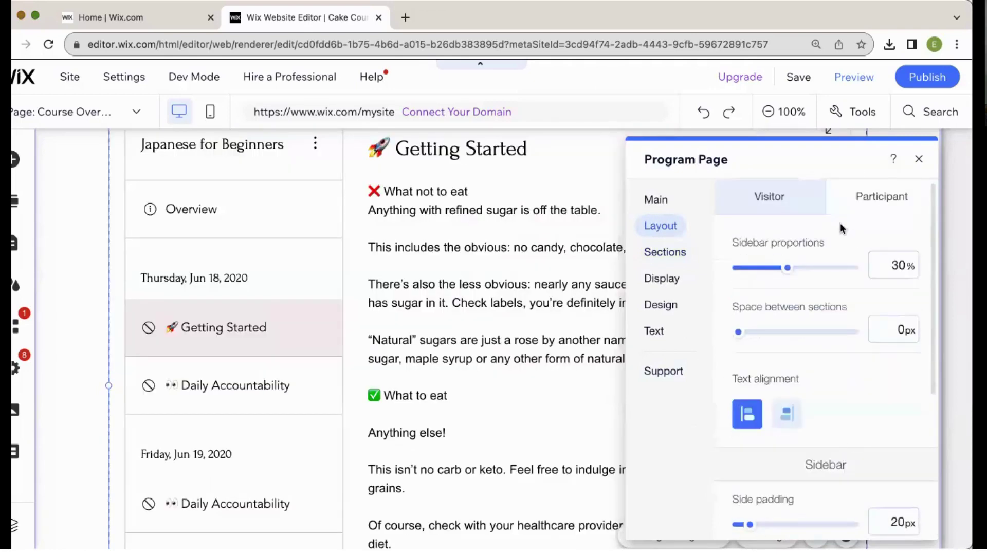
Open the participant display settings and examine the course overview with the settings panel moved clear of it.
left_click(663, 283)
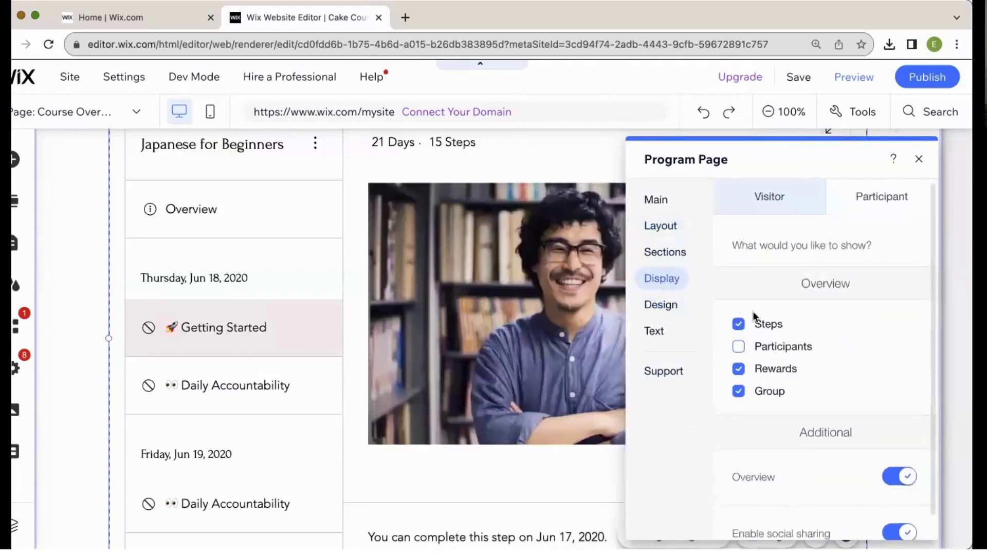
left_click_drag(809, 161, 246, 161)
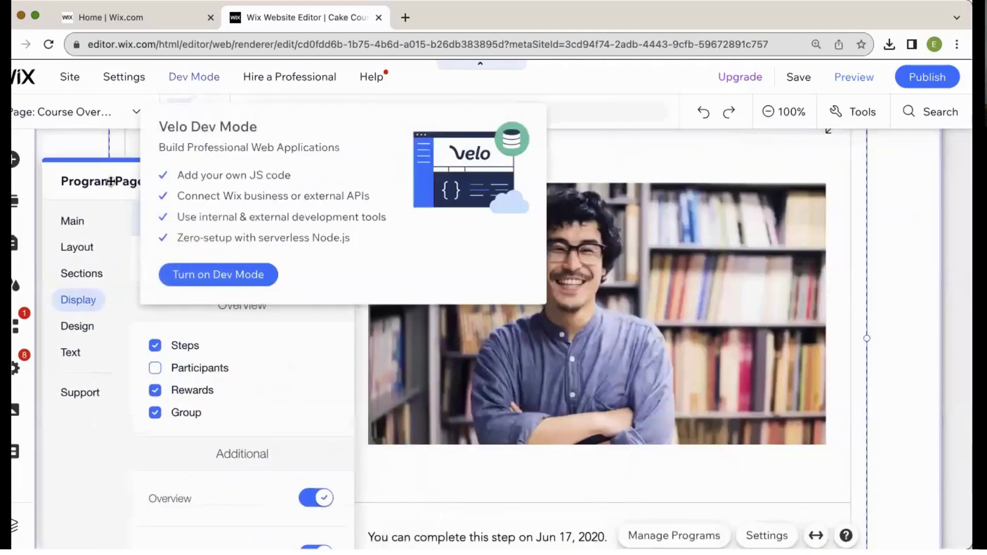
scroll(509, 355, "down", 3)
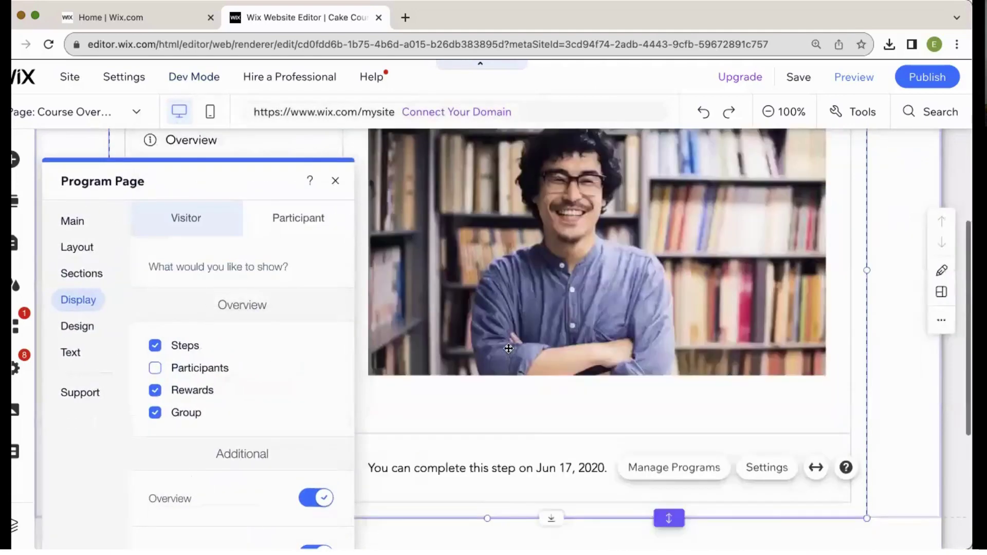
scroll(509, 349, "up", 4)
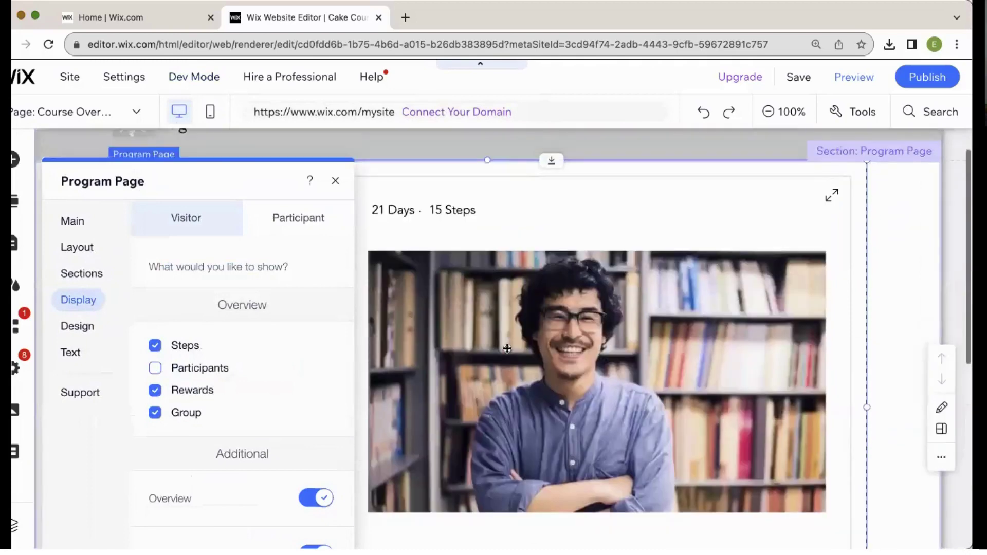
Try hiding the Steps and Rewards details in the participant overview and show them again.
left_click(189, 346)
left_click(188, 347)
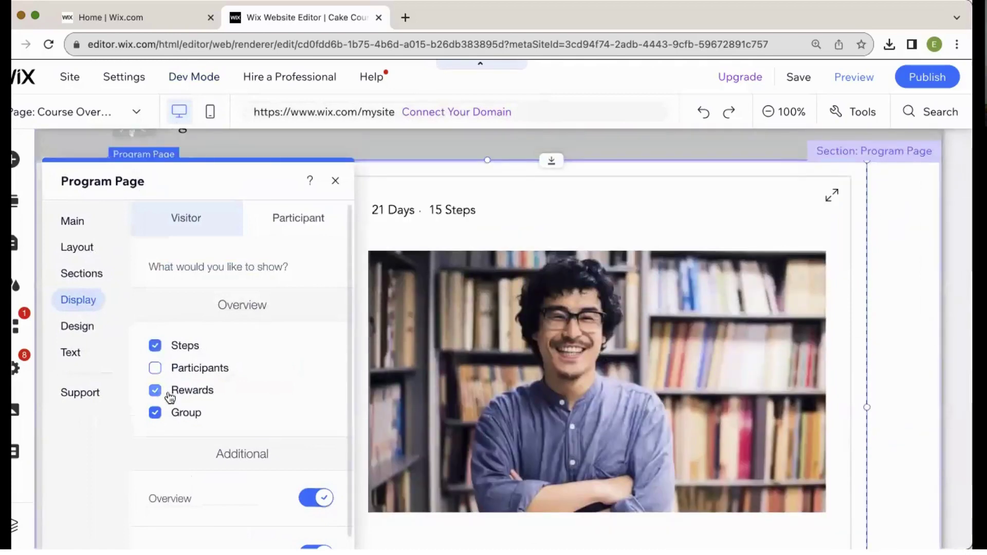
left_click_drag(205, 189, 100, 218)
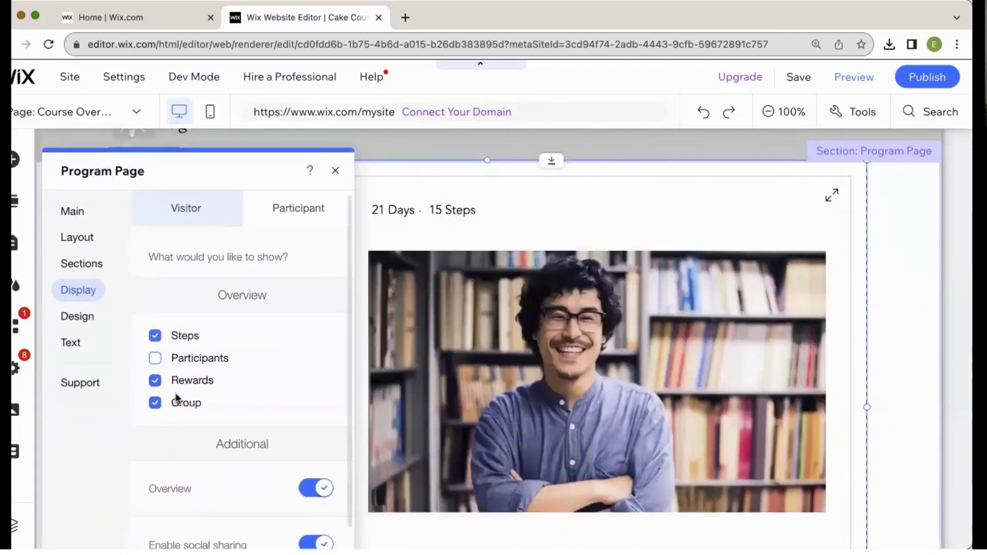
left_click(177, 404)
double_click(185, 380)
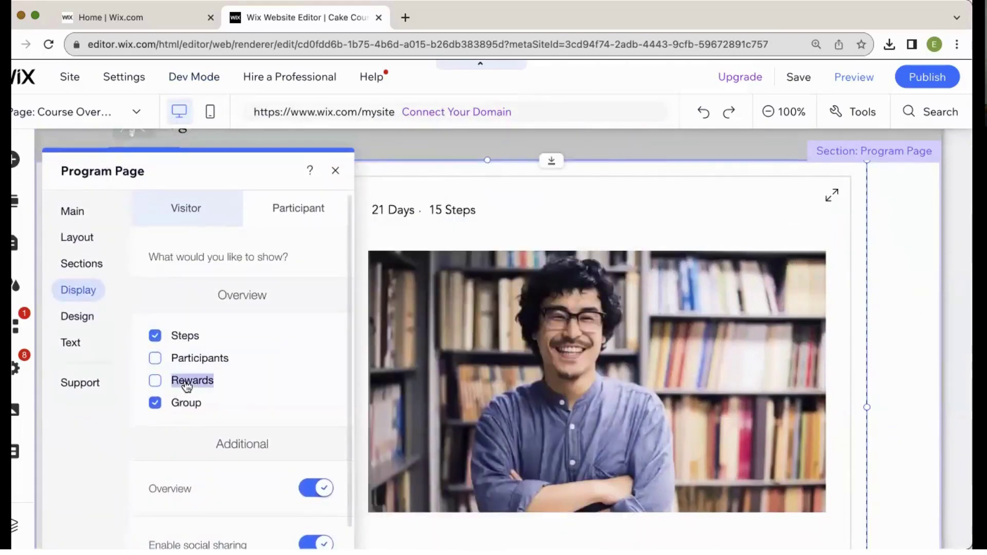
scroll(192, 340, "down", 1)
scroll(192, 339, "down", 1)
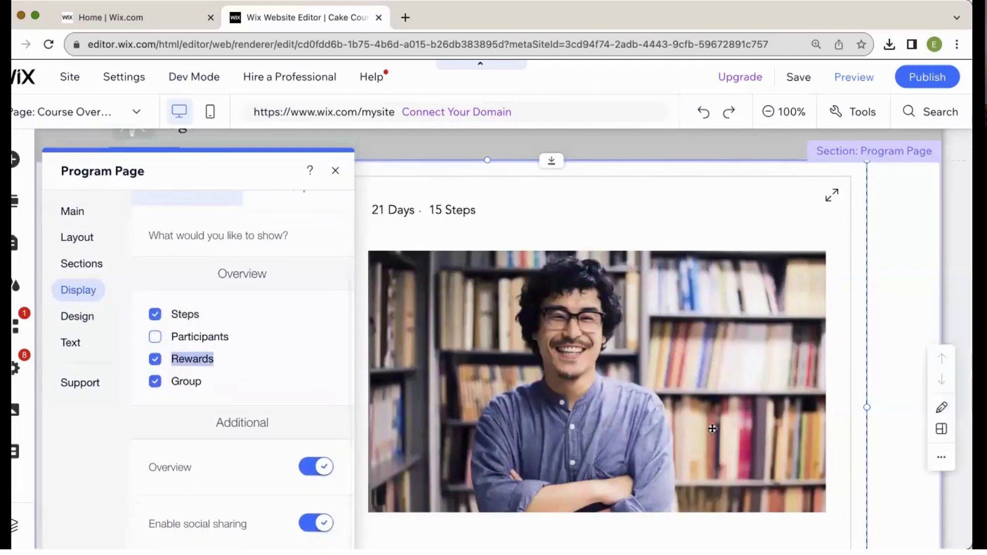
scroll(693, 428, "down", 3)
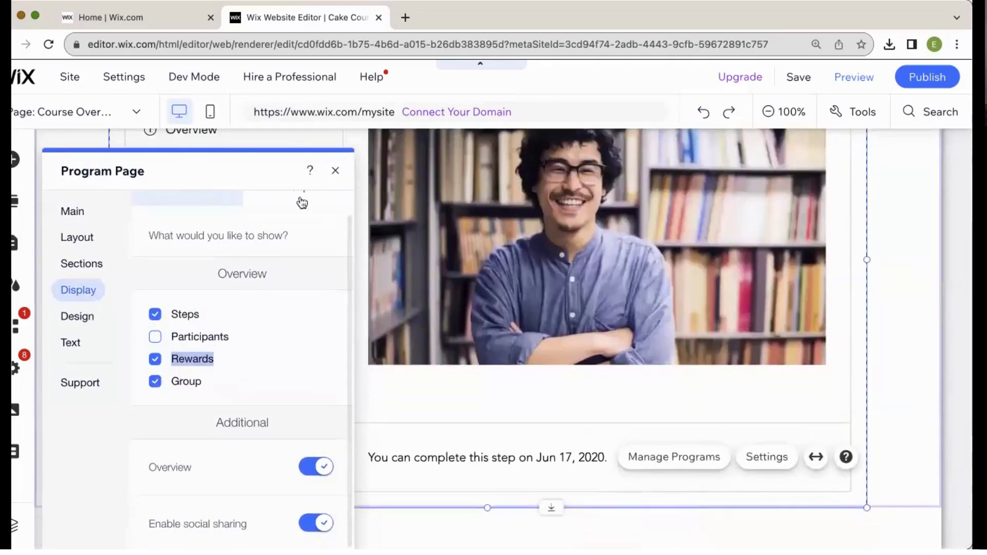
Try turning off the Overview page and social sharing for participants and turn both back on.
left_click_drag(265, 188, 693, 176)
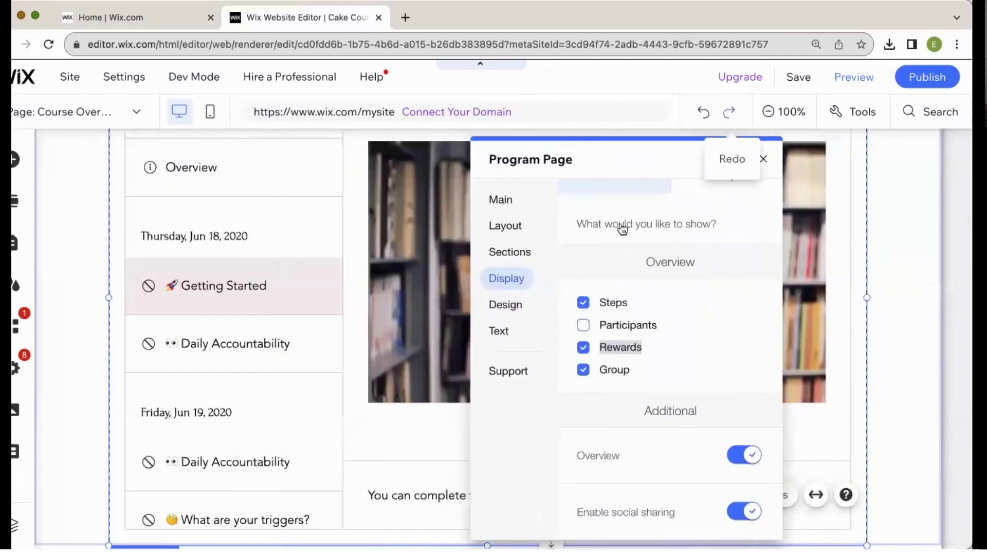
left_click(753, 456)
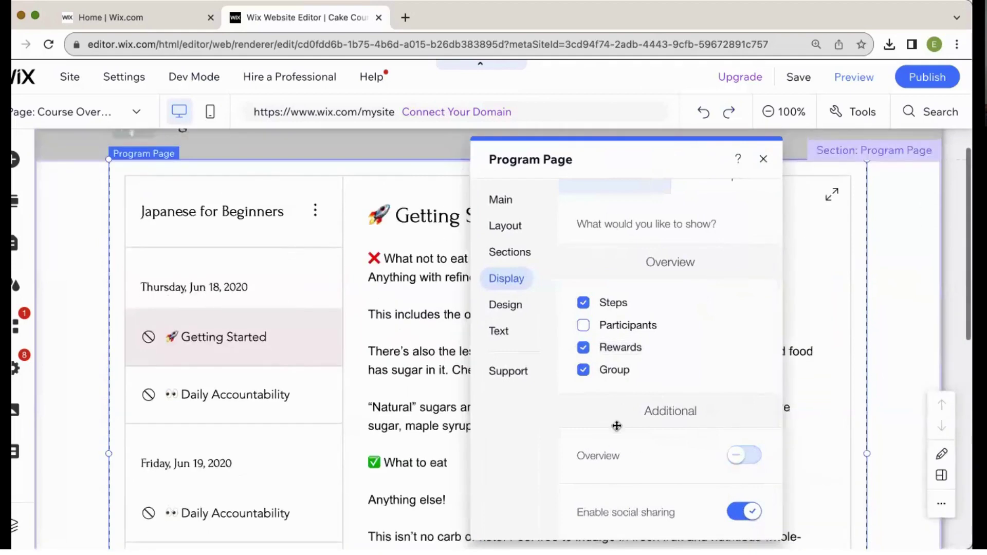
left_click(740, 463)
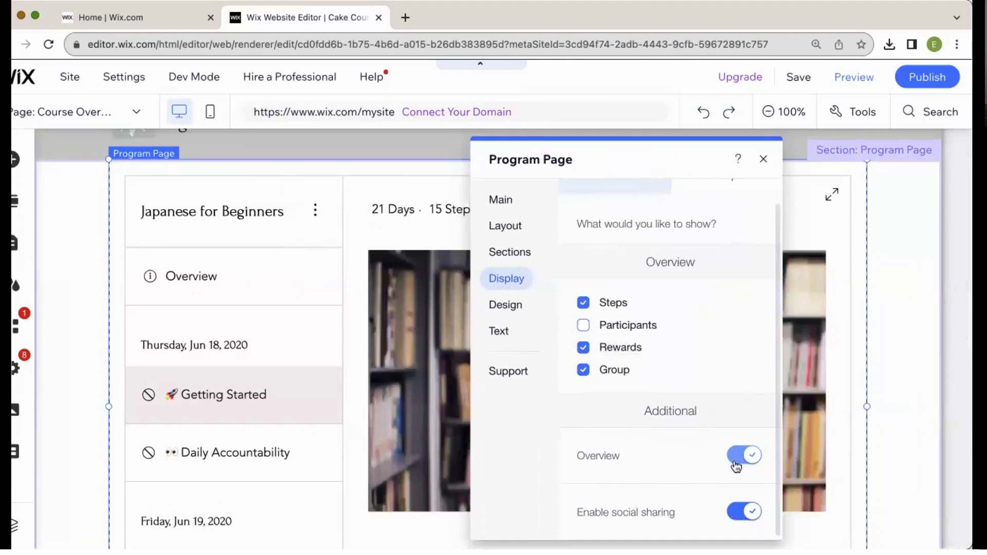
left_click(753, 513)
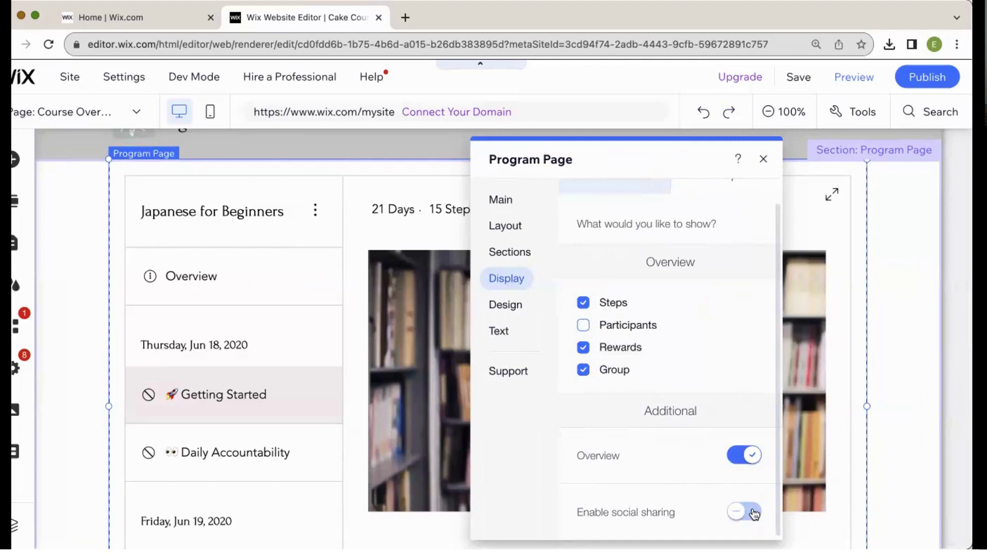
left_click(754, 513)
Check the Join and complete-step button text settings and the design options for the visitor and participant views.
left_click(513, 307)
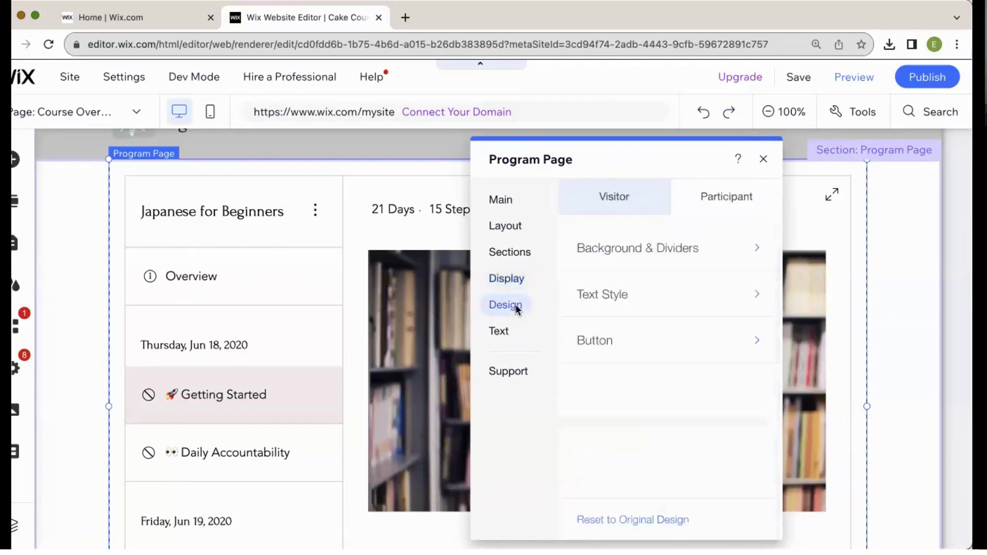
left_click(498, 332)
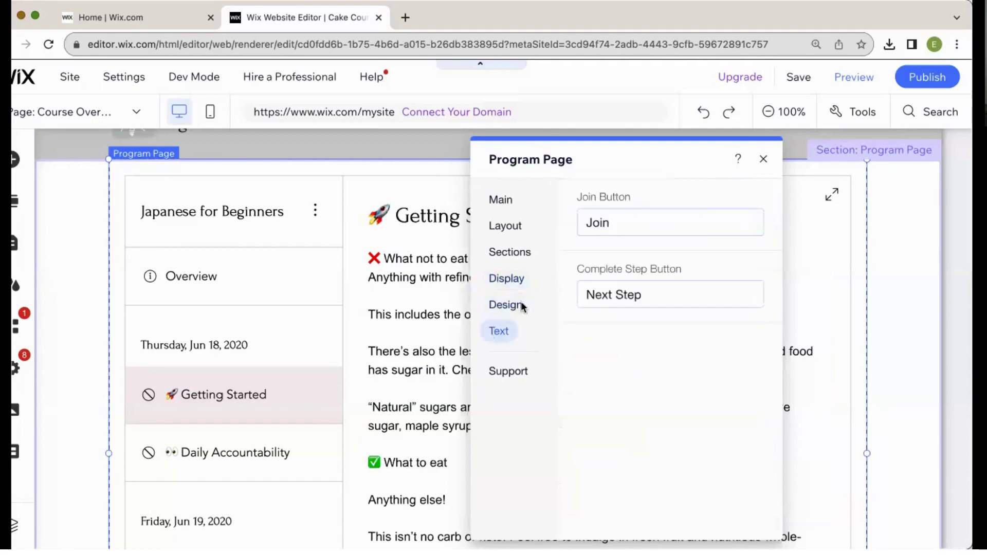
left_click(516, 306)
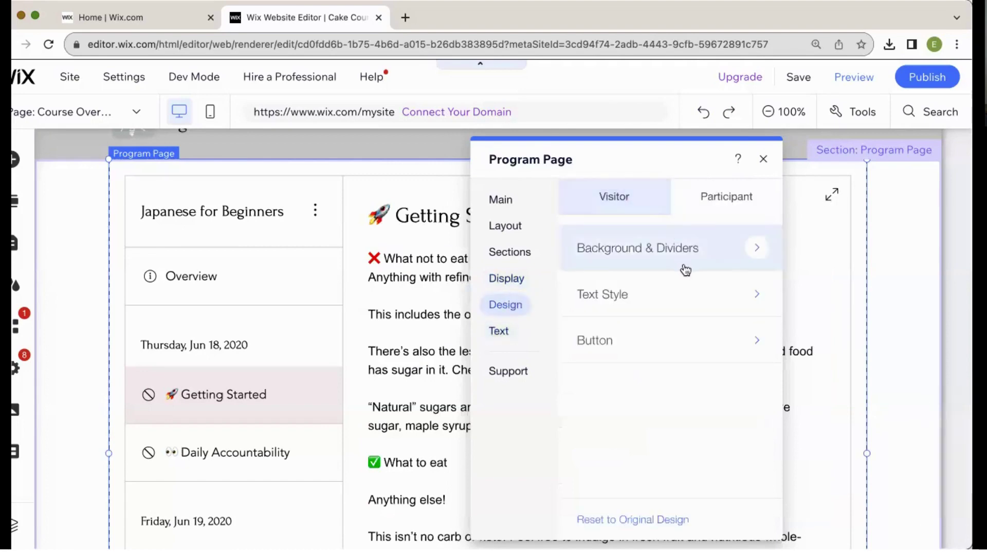
left_click(642, 205)
left_click(724, 205)
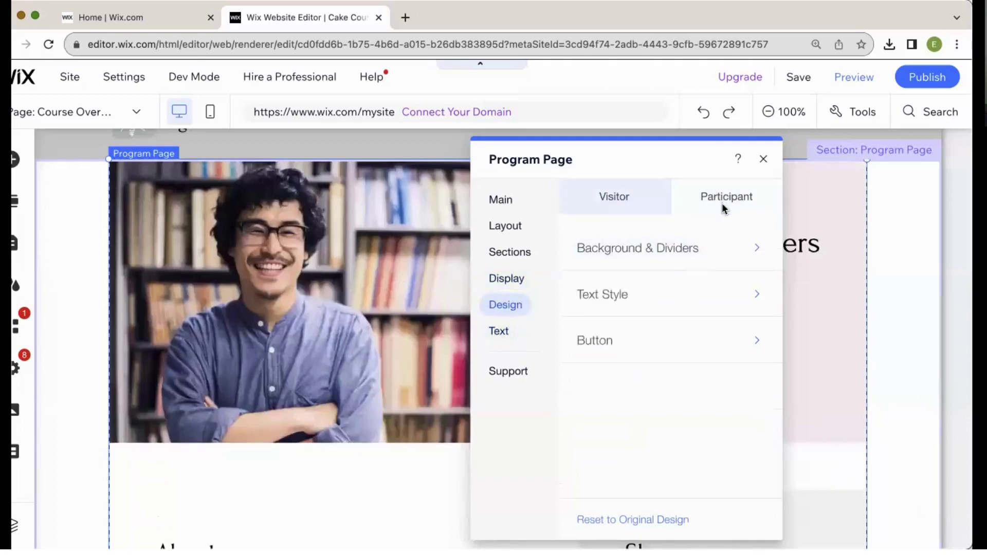
Check the button design options for participants against the program page with the settings panel moved aside, and return to the design overview.
left_click(700, 345)
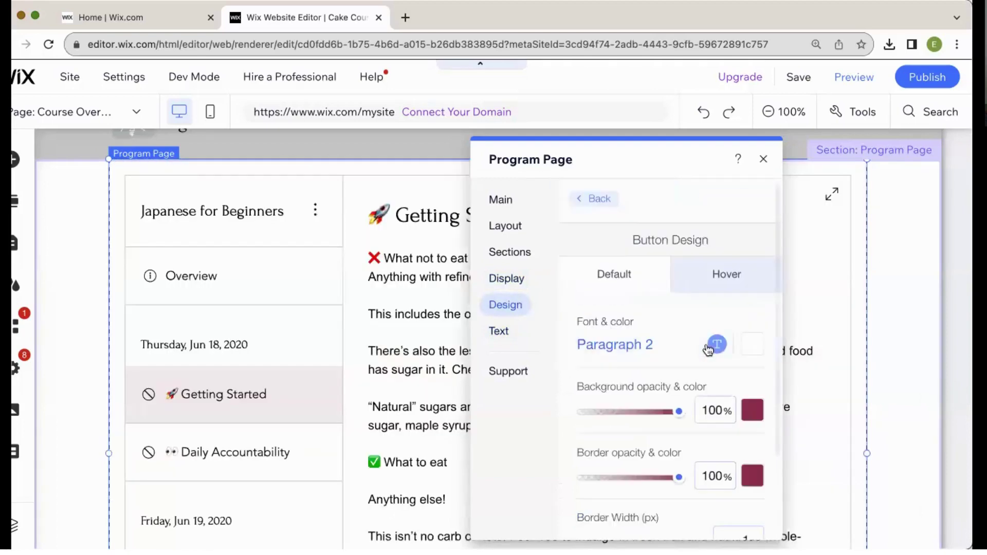
scroll(650, 434, "down", 2)
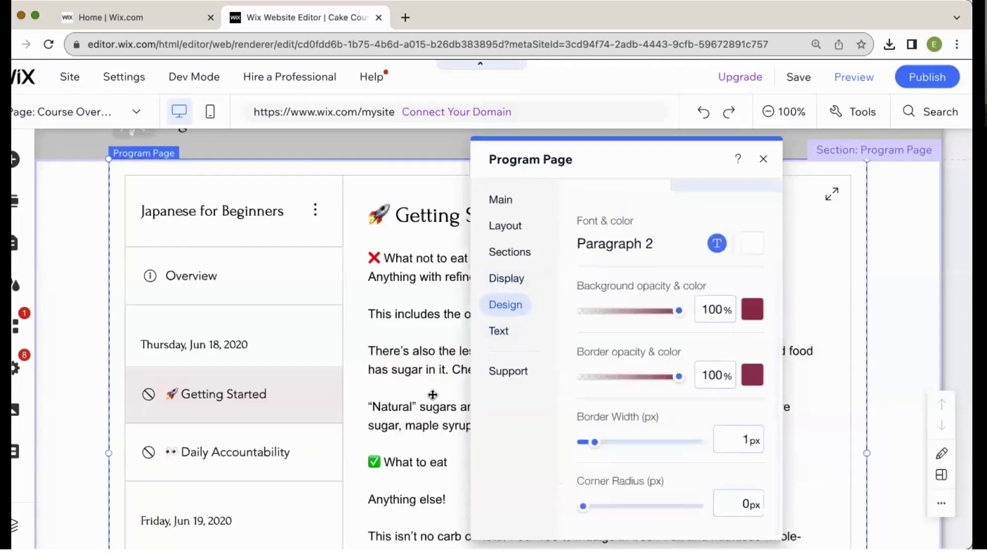
scroll(437, 411, "down", 2)
scroll(442, 444, "down", 4)
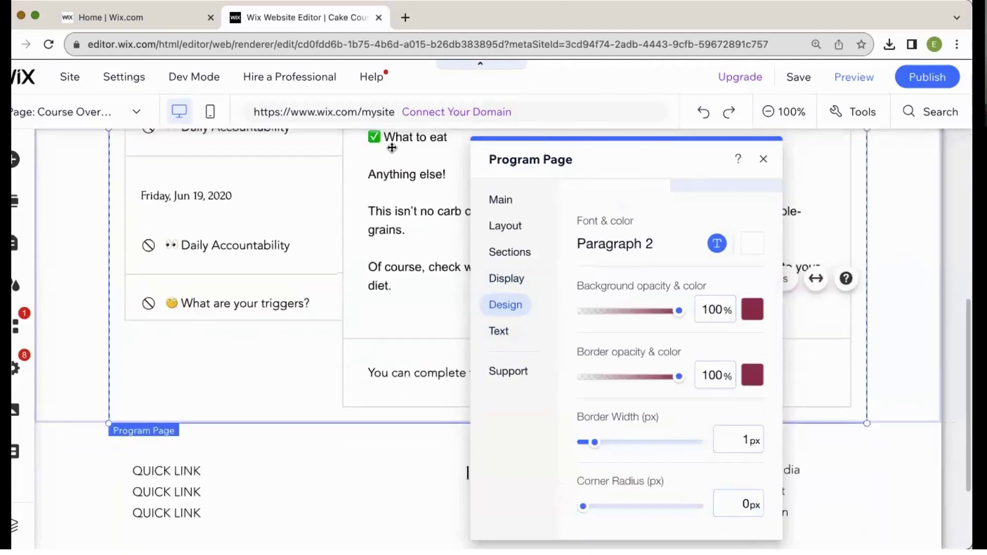
left_click_drag(607, 160, 606, 180)
scroll(581, 324, "up", 2)
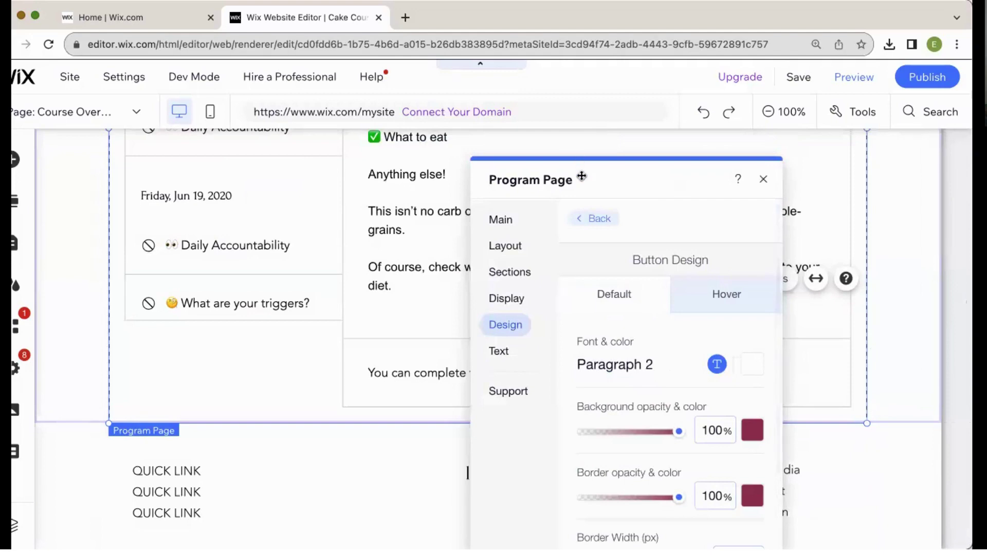
left_click_drag(580, 176, 291, 58)
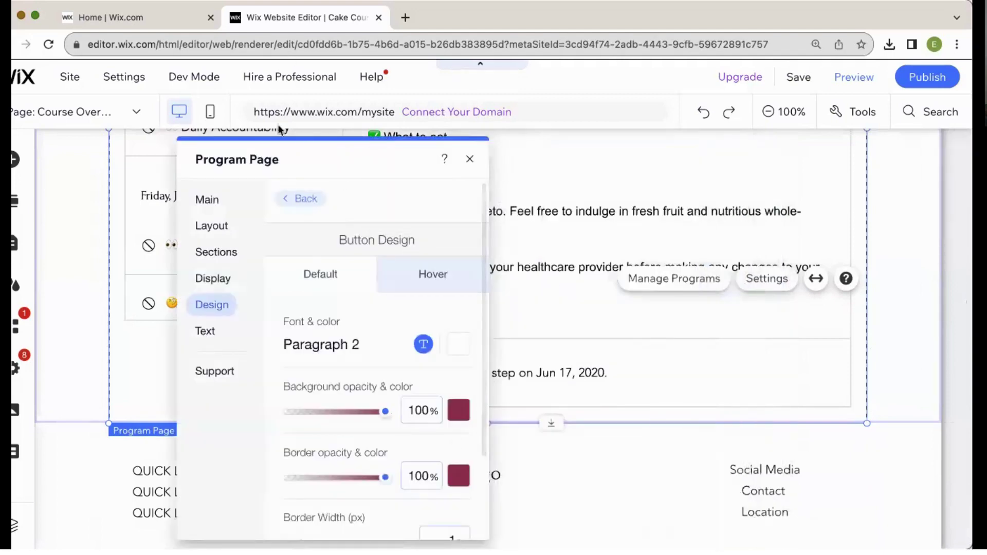
left_click(302, 200)
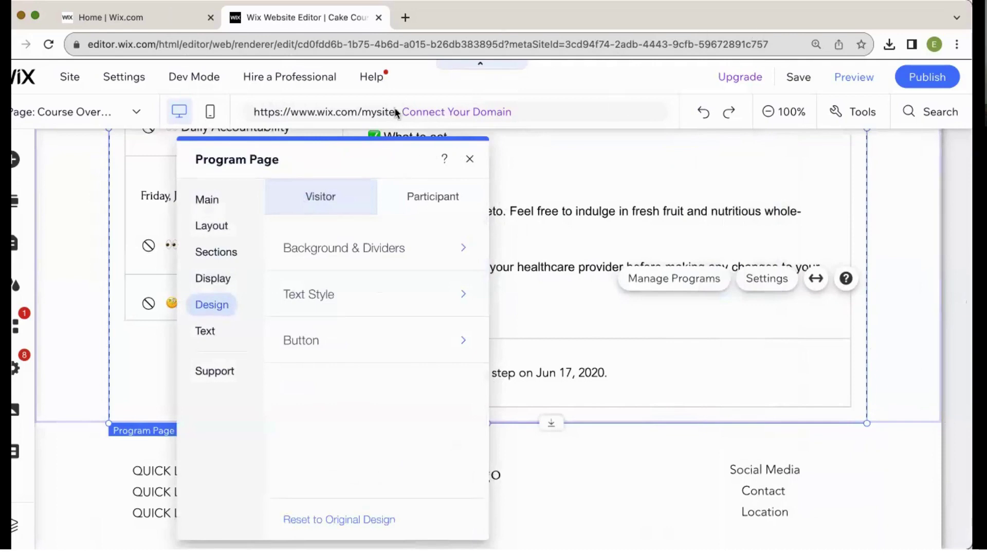
scroll(645, 376, "up", 6)
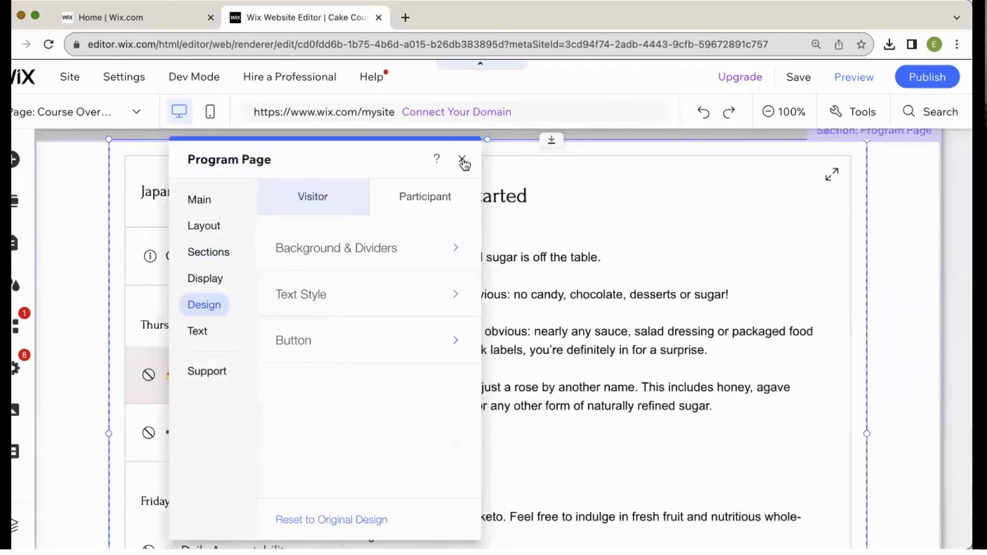
Close the program page settings, switch to the Payment Page and select its payment element to examine it.
left_click(462, 159)
left_click(115, 113)
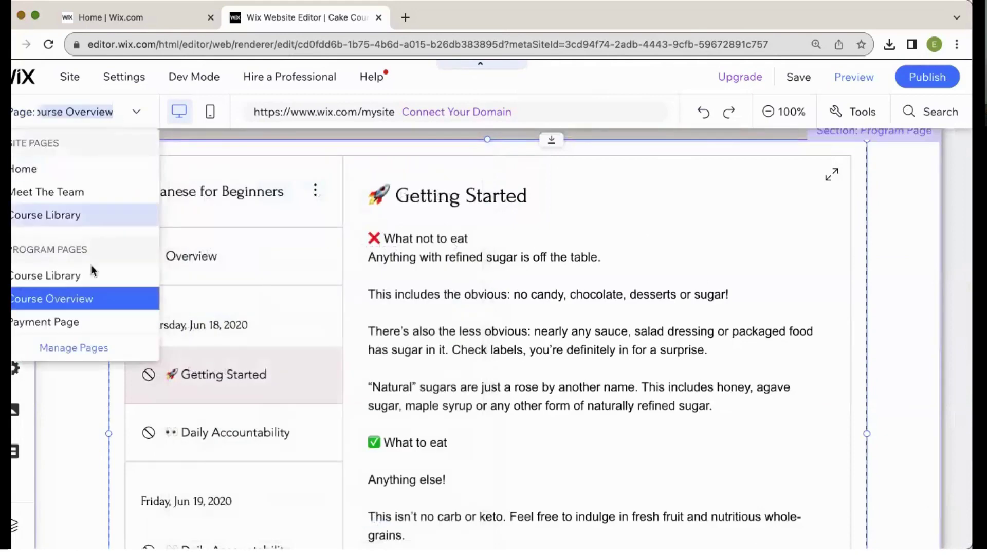
left_click(75, 321)
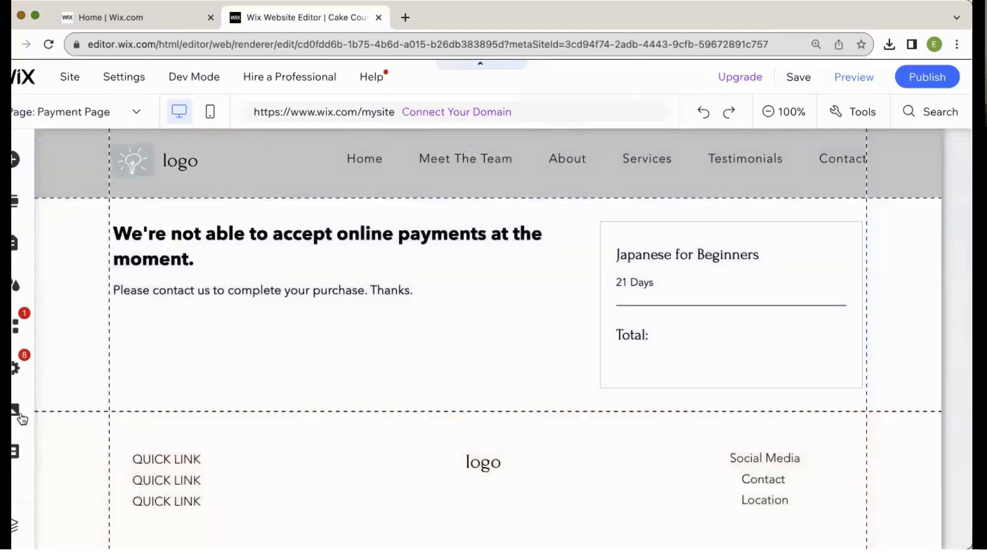
left_click(249, 243)
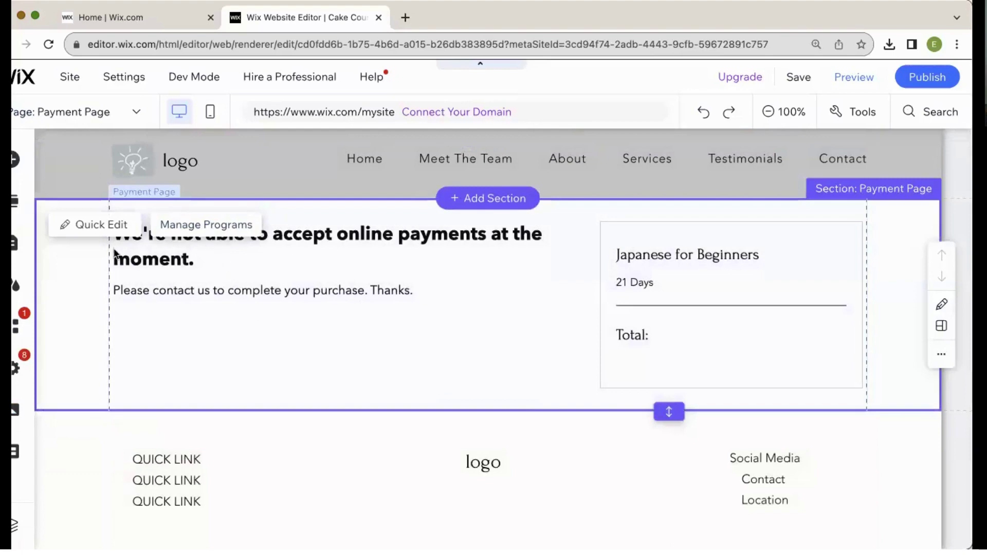
left_click(290, 264)
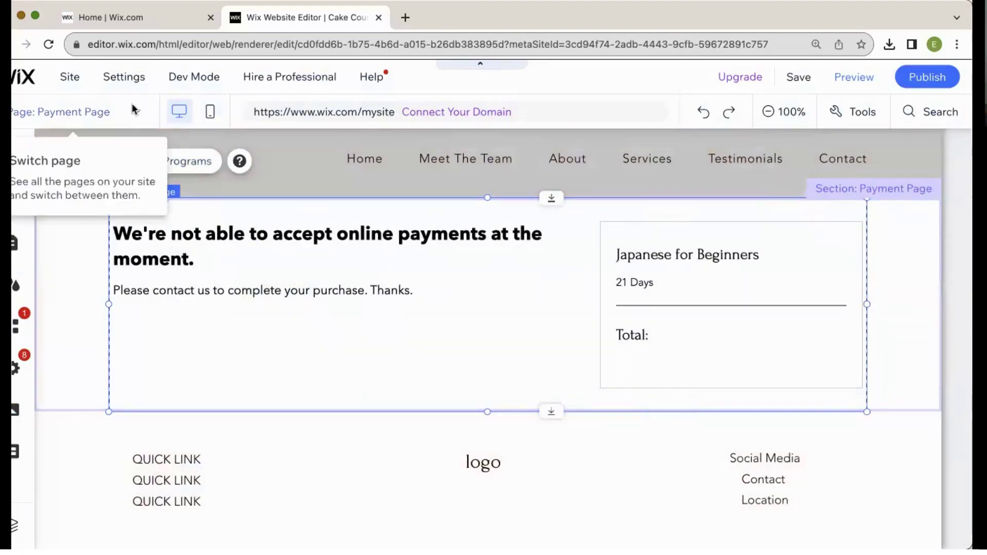
Open the list of site pages from the Payment Page.
left_click(133, 110)
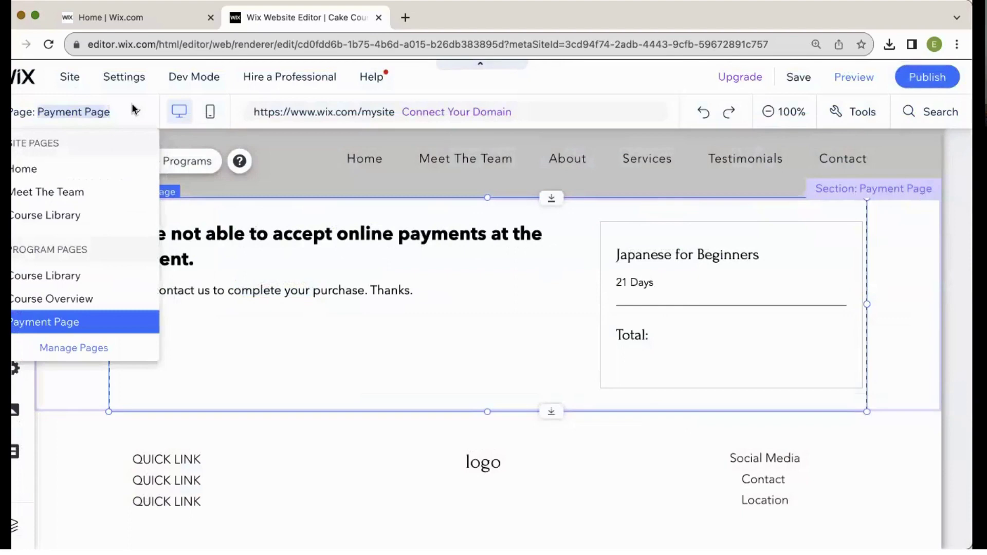